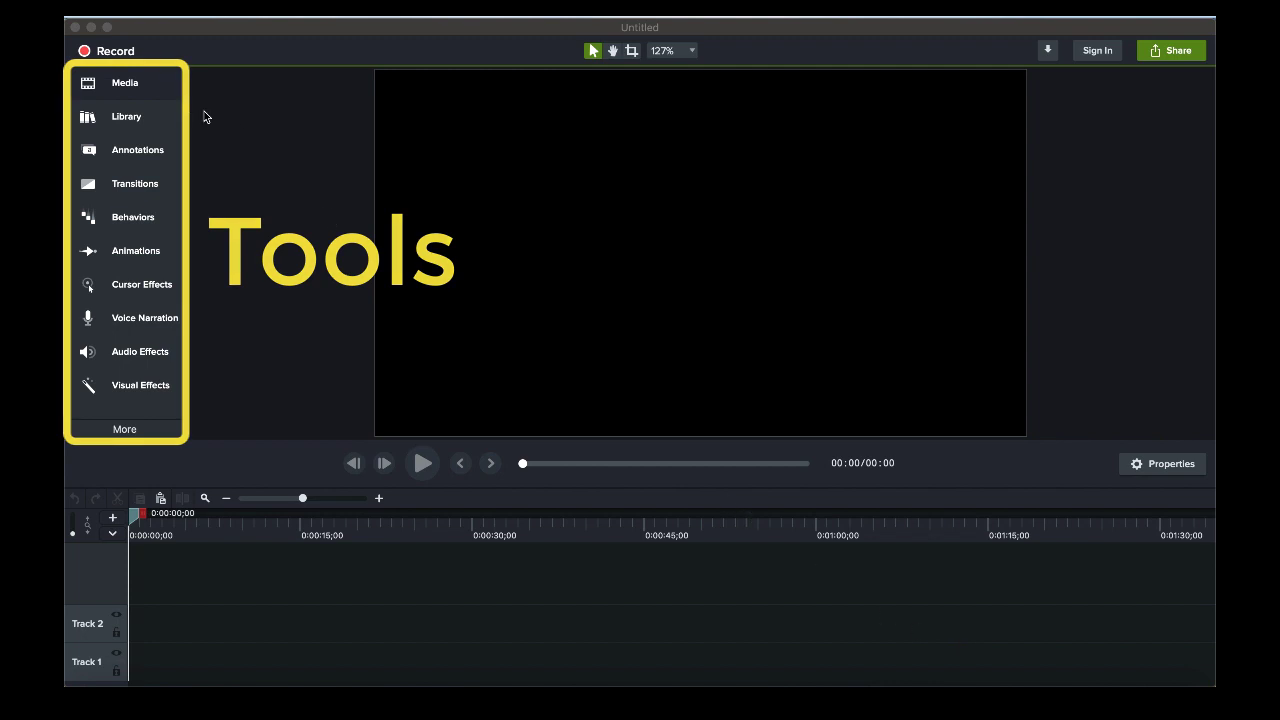
- Show the Media Bin, then switch to Annotations to list the Basic callouts
left_click(139, 93)
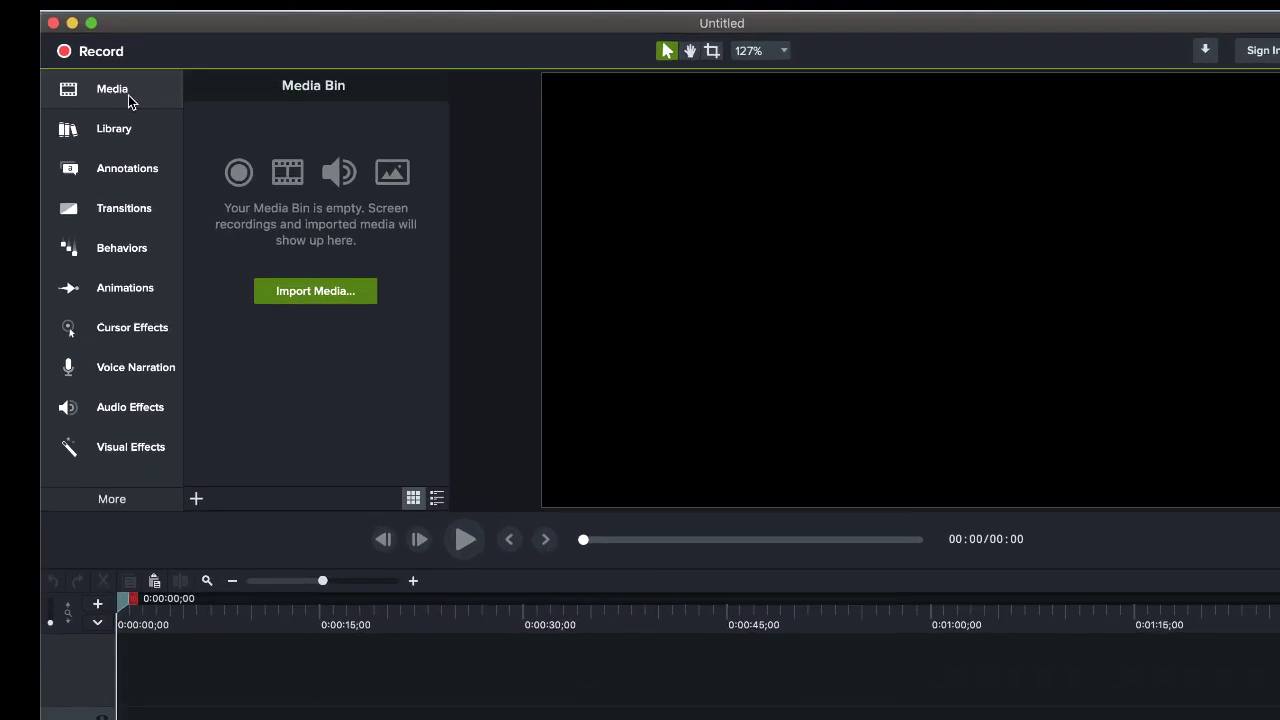
left_click(136, 92)
- Add the plain ABC callout to the canvas and change its text to 'ALL ABOUT CAMTASIA'
left_click(143, 154)
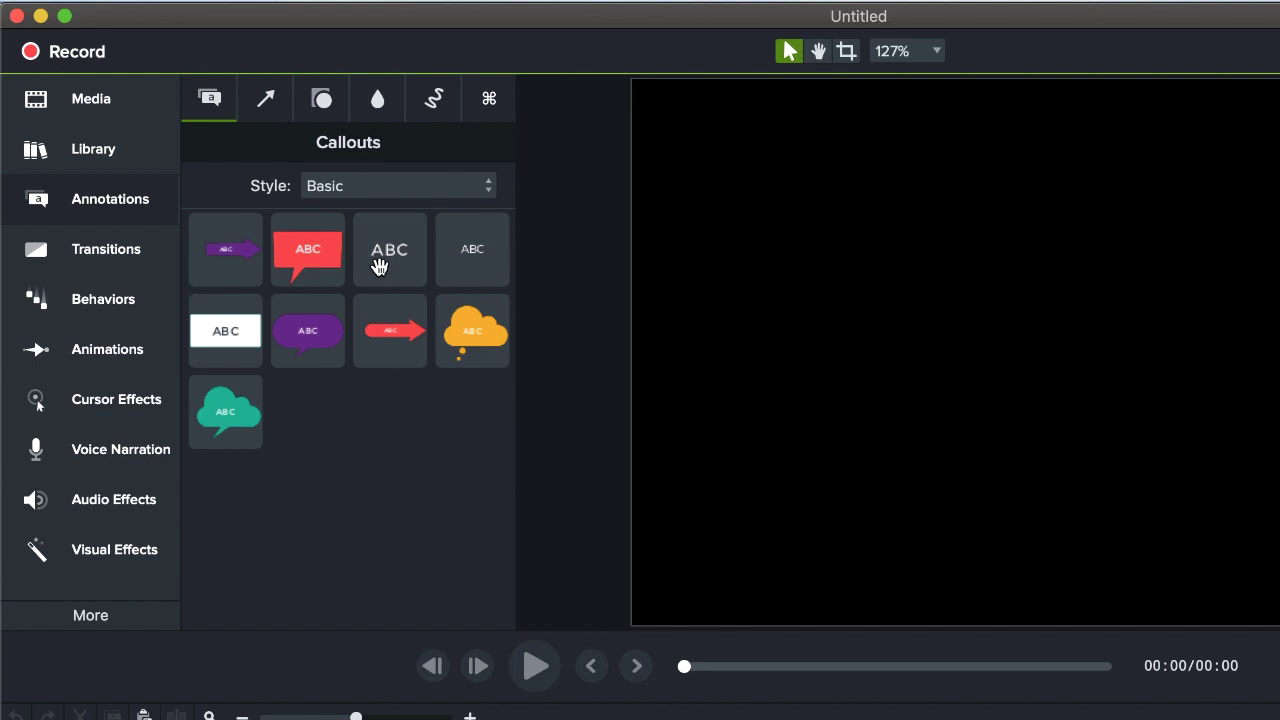
left_click_drag(379, 265, 1022, 295)
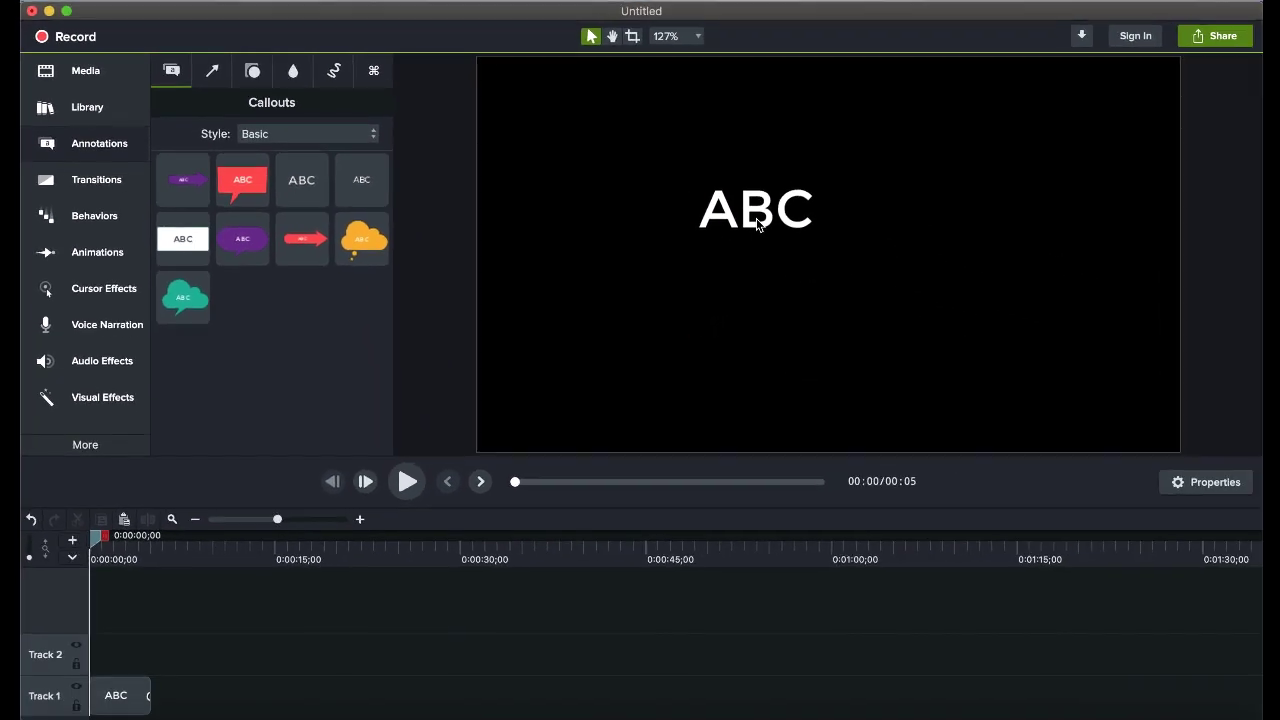
left_click(755, 220)
left_click(735, 215)
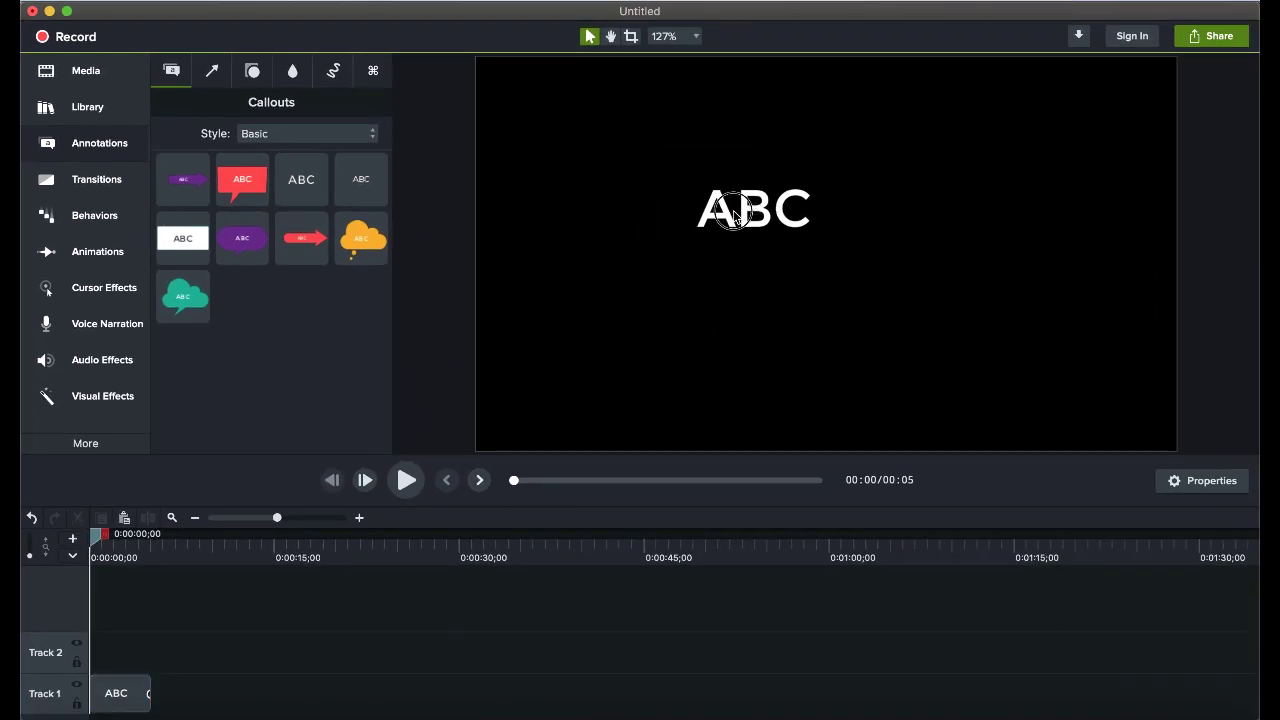
double_click(735, 225)
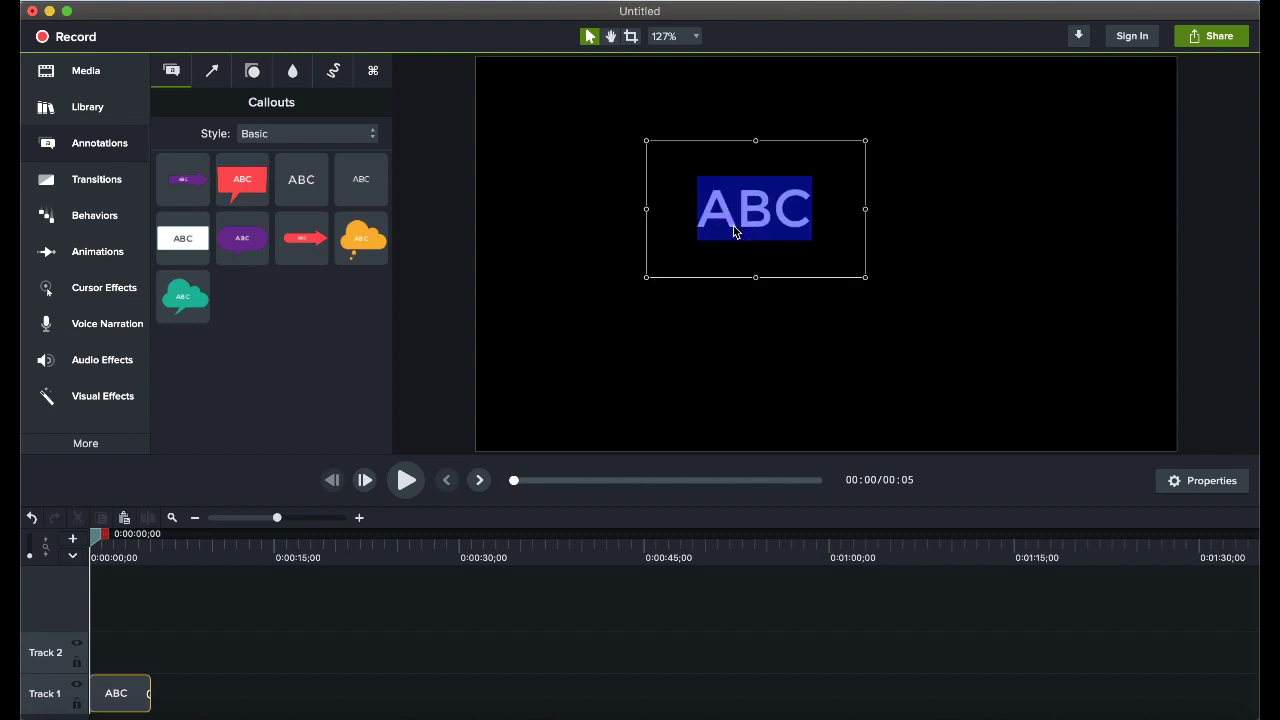
type("ALL ")
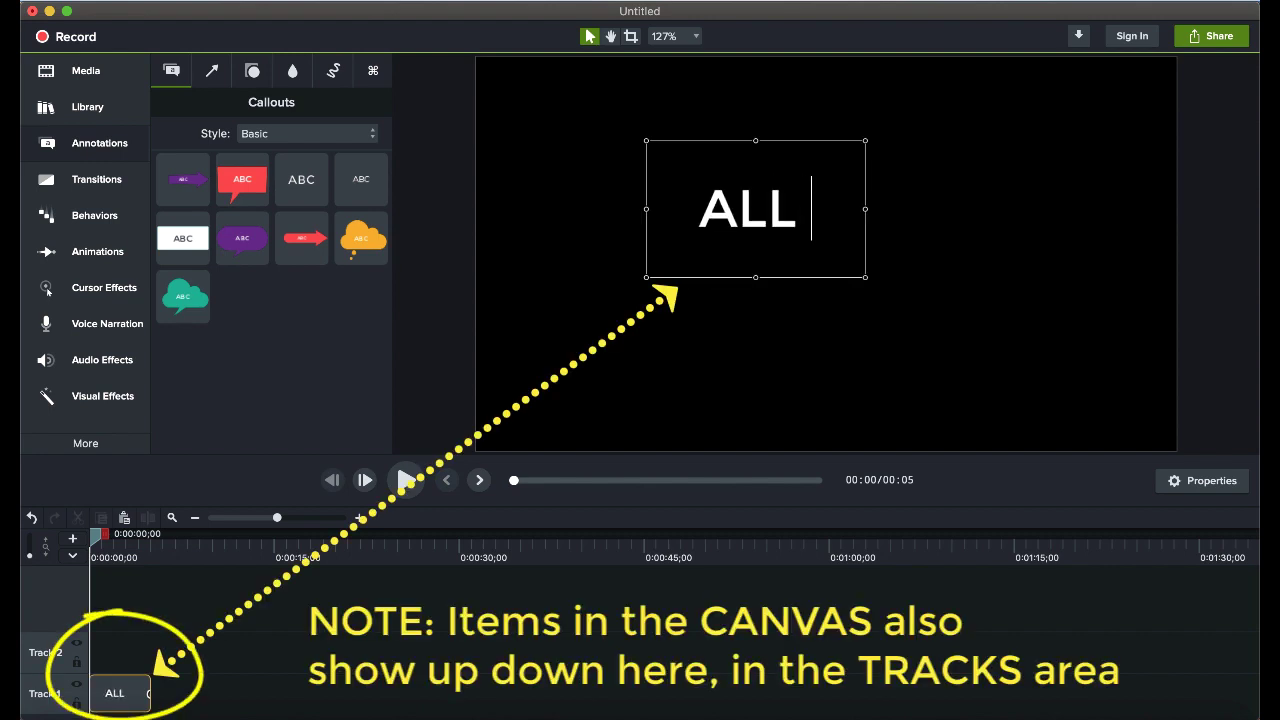
type("ABOUT CAM")
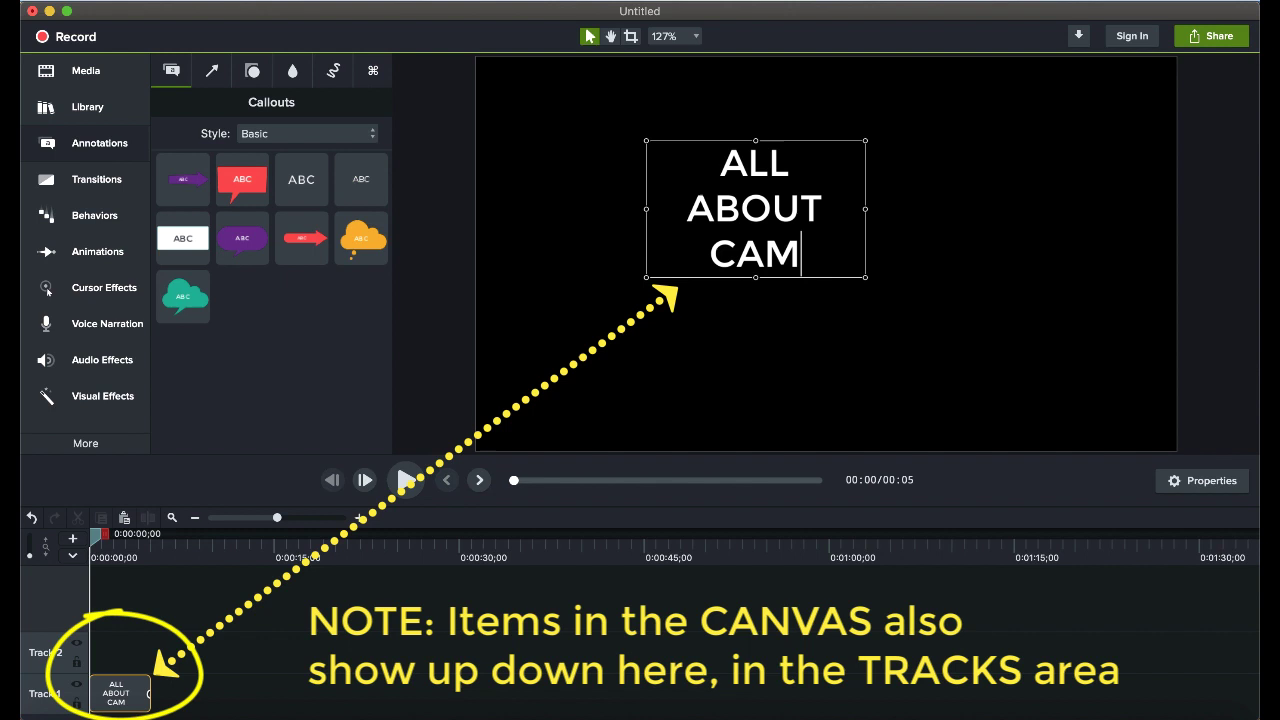
type("TASIA")
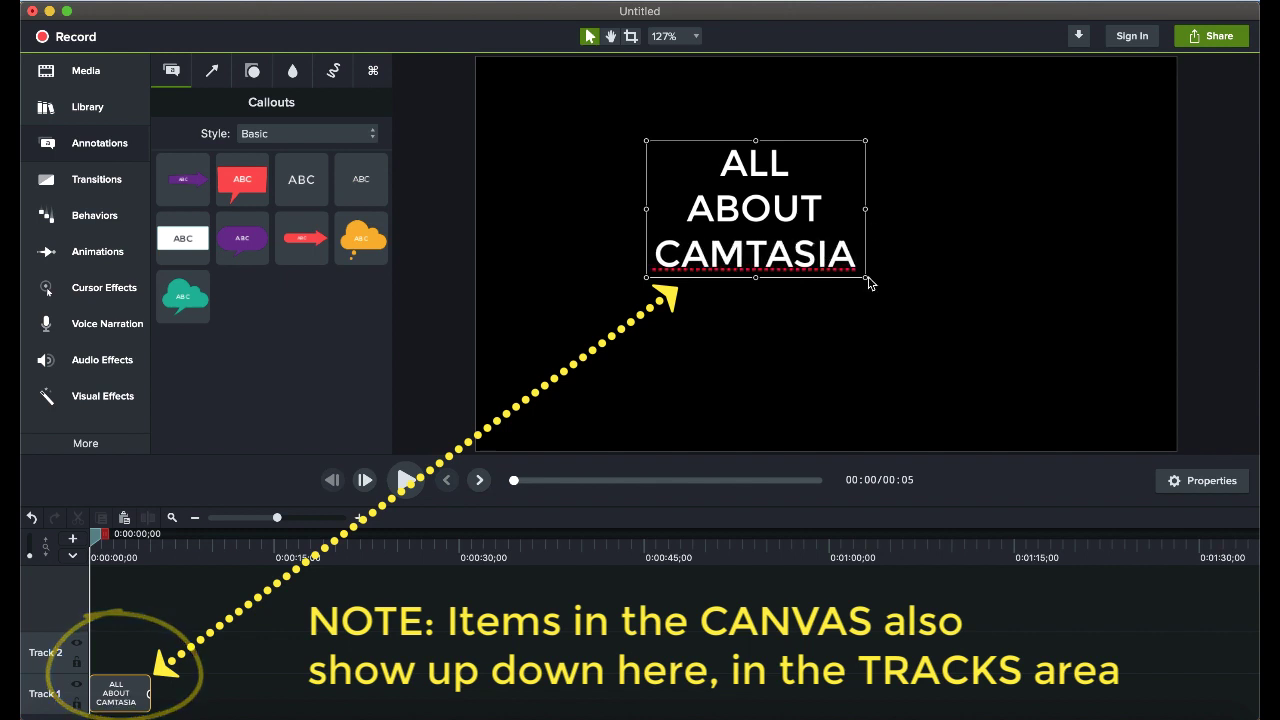
- Enlarge the title callout and move it to the middle of the canvas
left_click_drag(866, 279, 1057, 372)
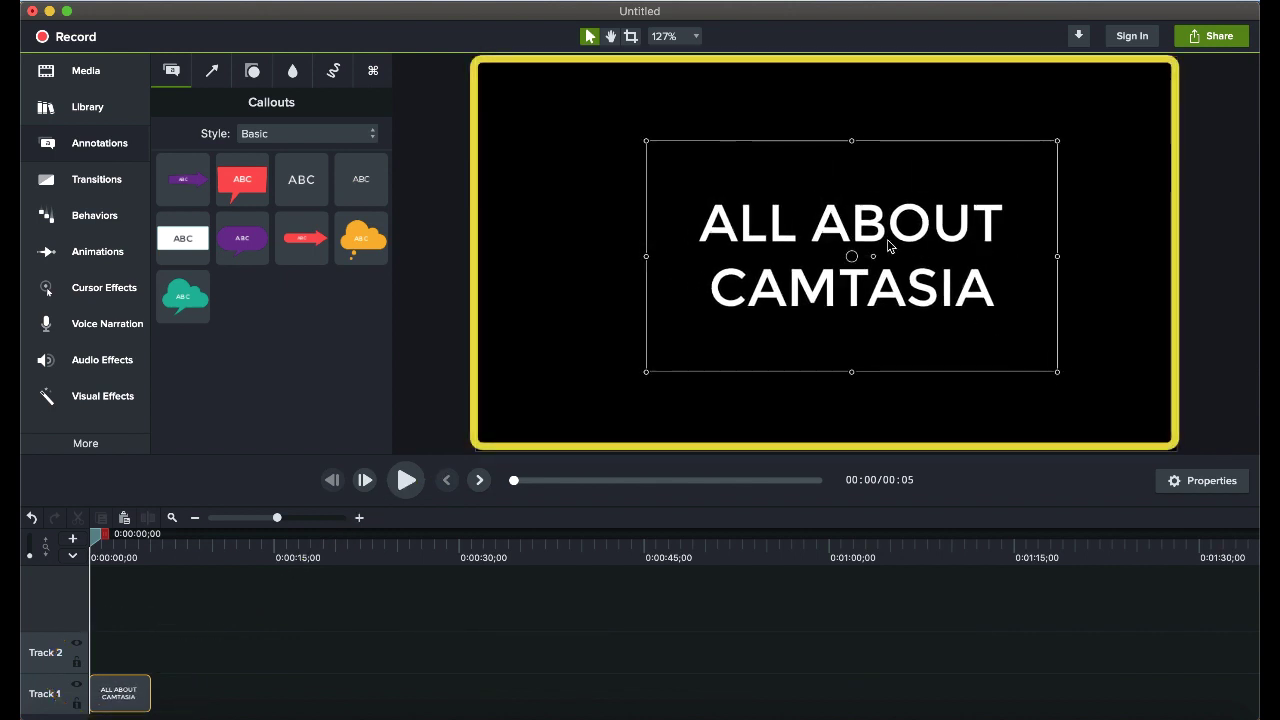
left_click(851, 257)
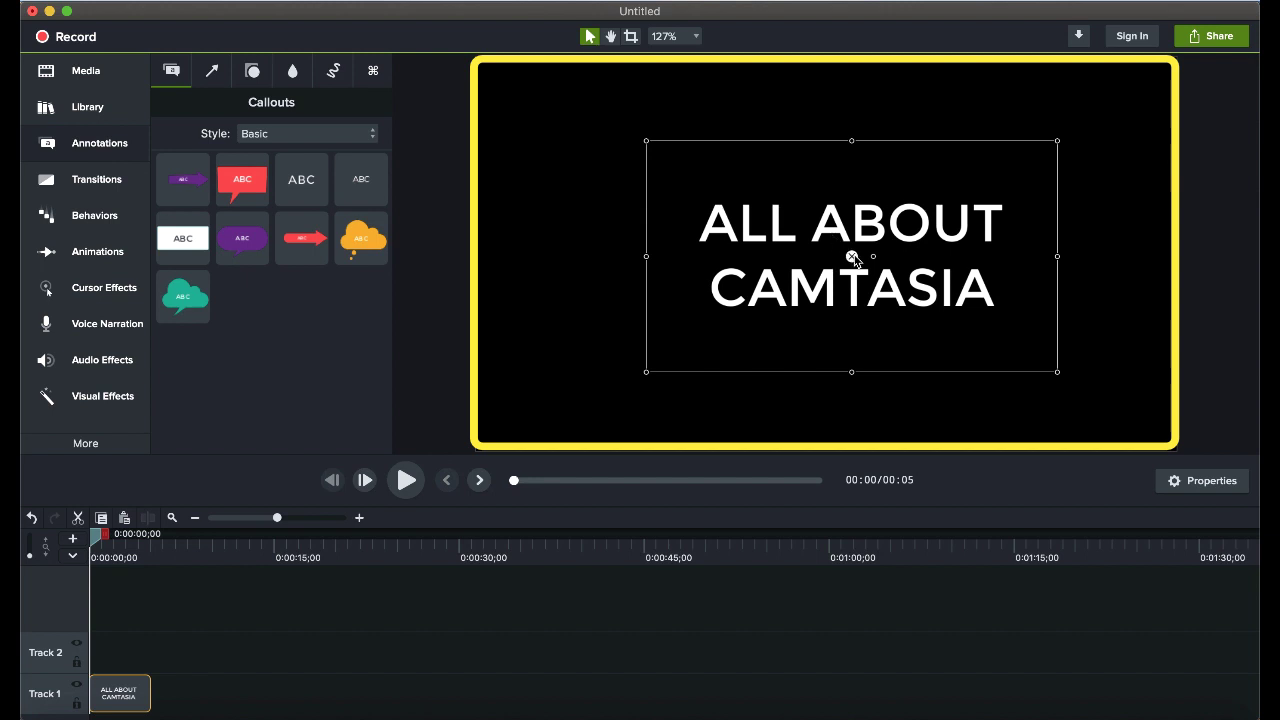
left_click_drag(853, 260, 757, 206)
left_click_drag(965, 321, 1121, 408)
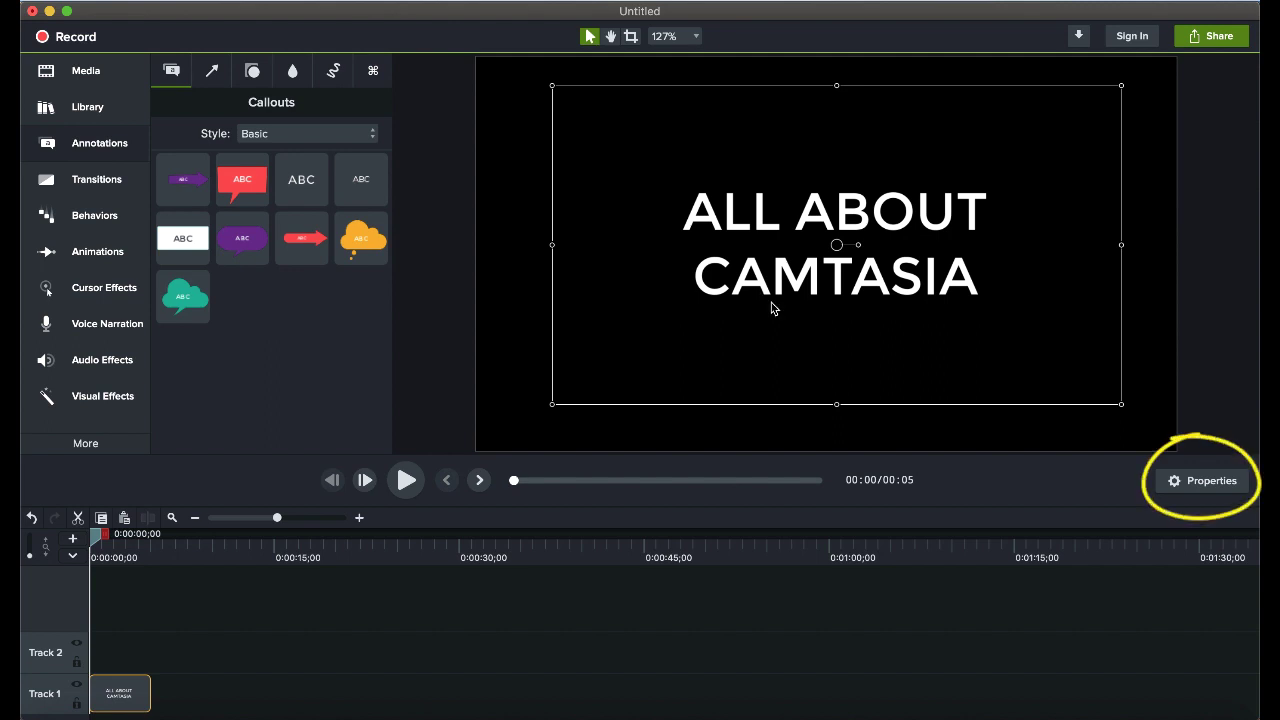
- Color the title text bright green (RGB 25, 234, 51), keeping Montserrat Regular
left_click(1208, 484)
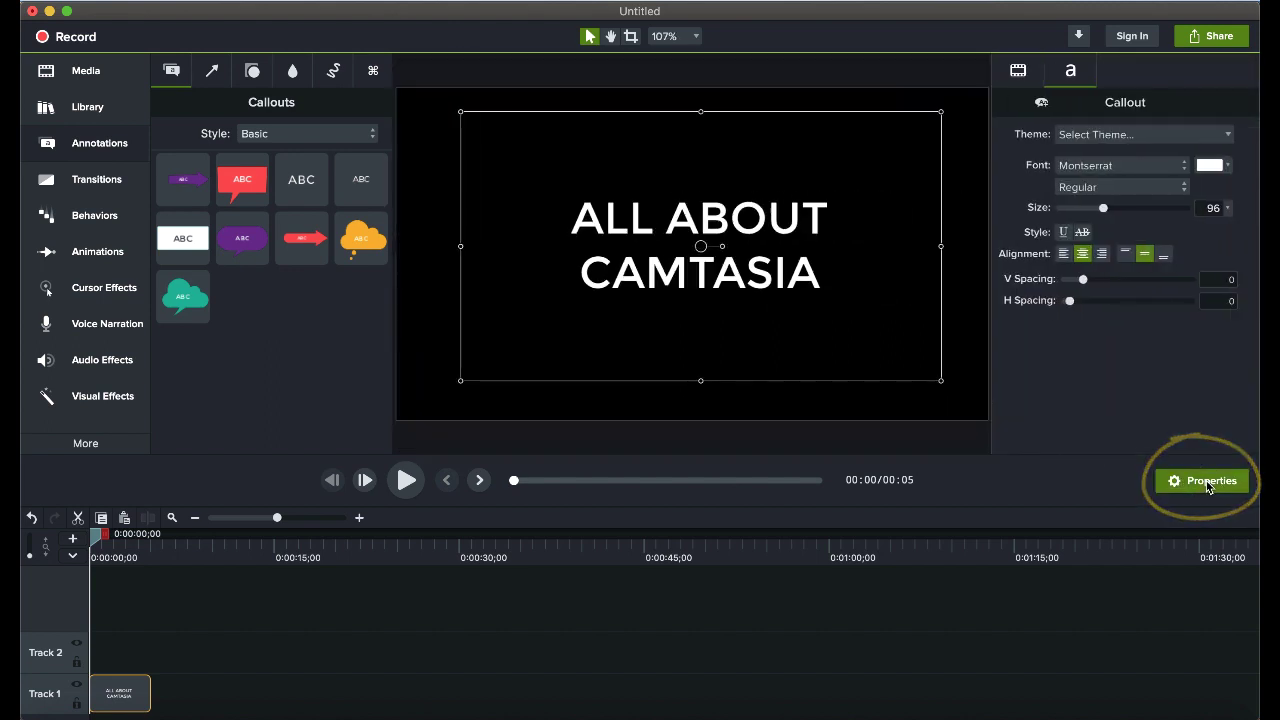
left_click(1018, 71)
left_click(1071, 74)
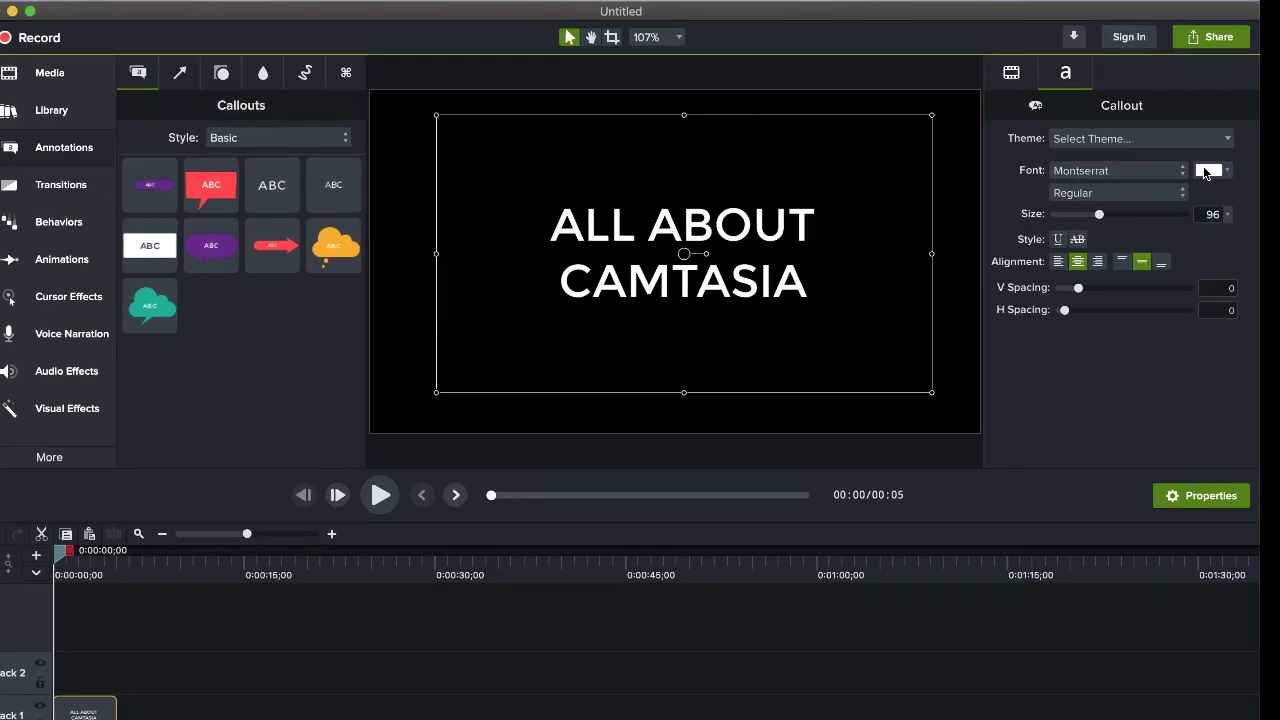
left_click(1209, 165)
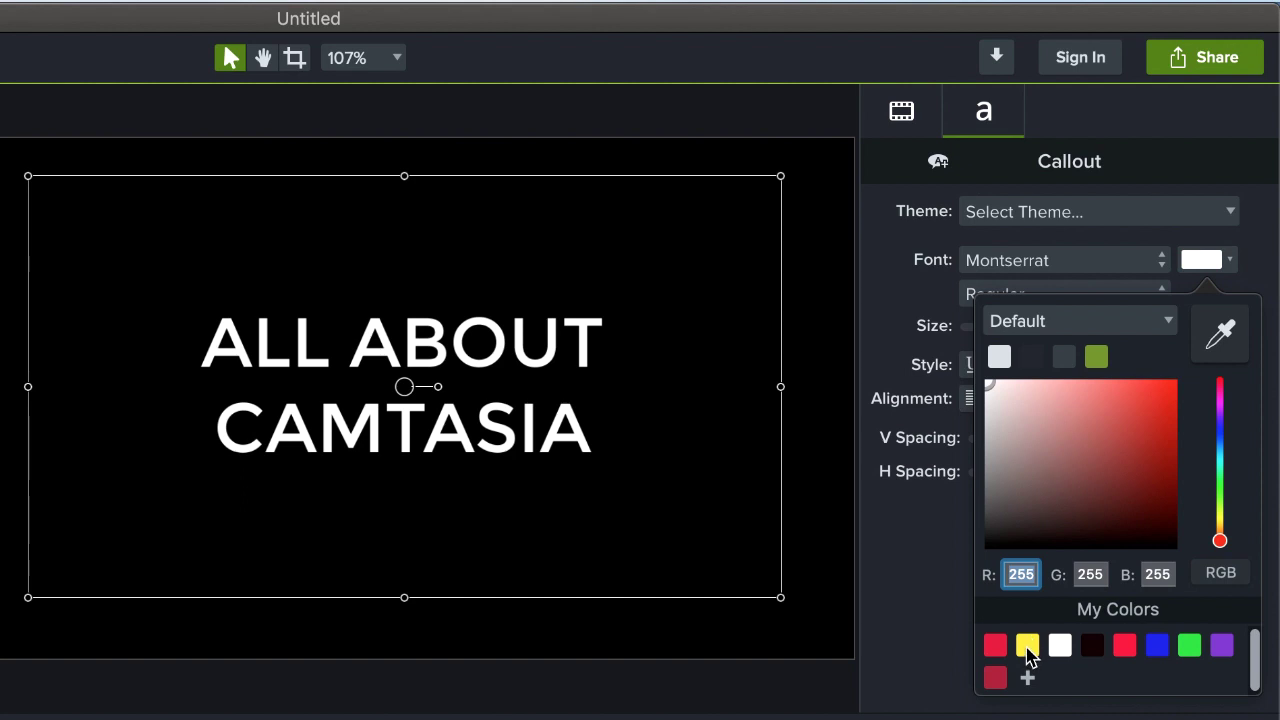
left_click(1028, 646)
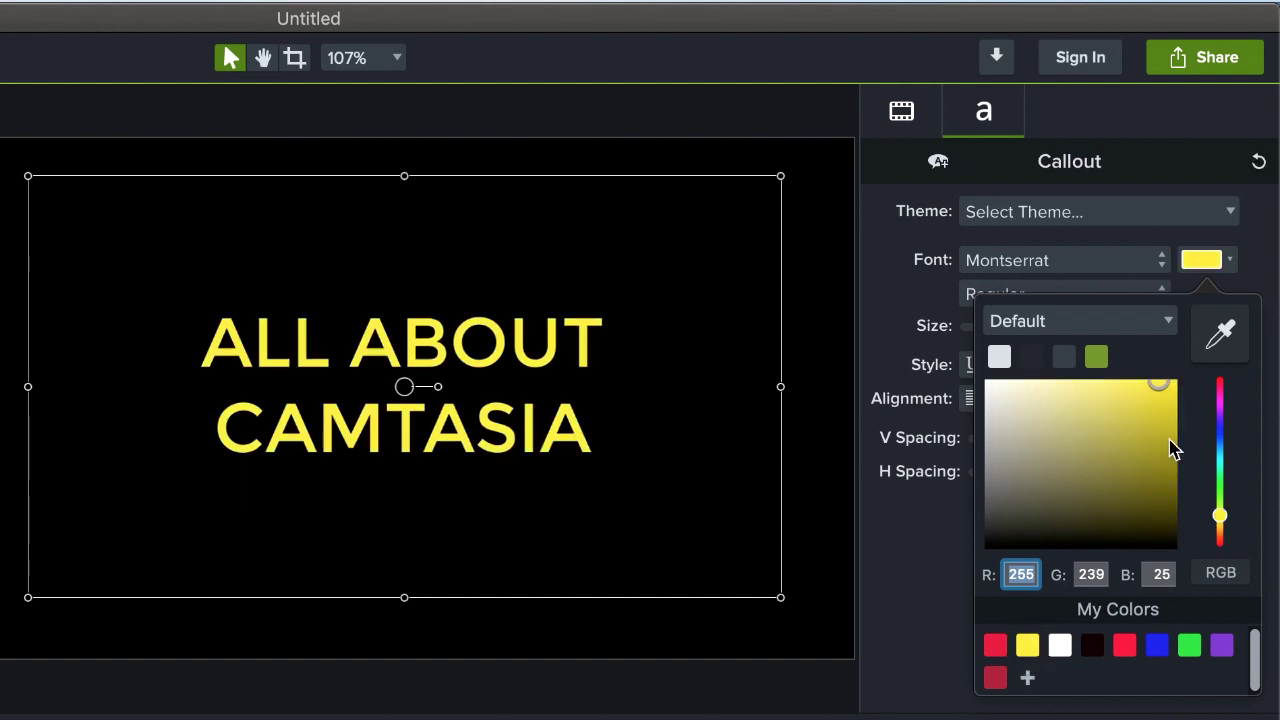
mouse_move(1130, 418)
left_mouse_down()
mouse_move(1151, 400)
mouse_move(1151, 471)
mouse_move(1089, 503)
mouse_move(1103, 405)
mouse_move(1140, 420)
mouse_move(1155, 390)
left_mouse_up()
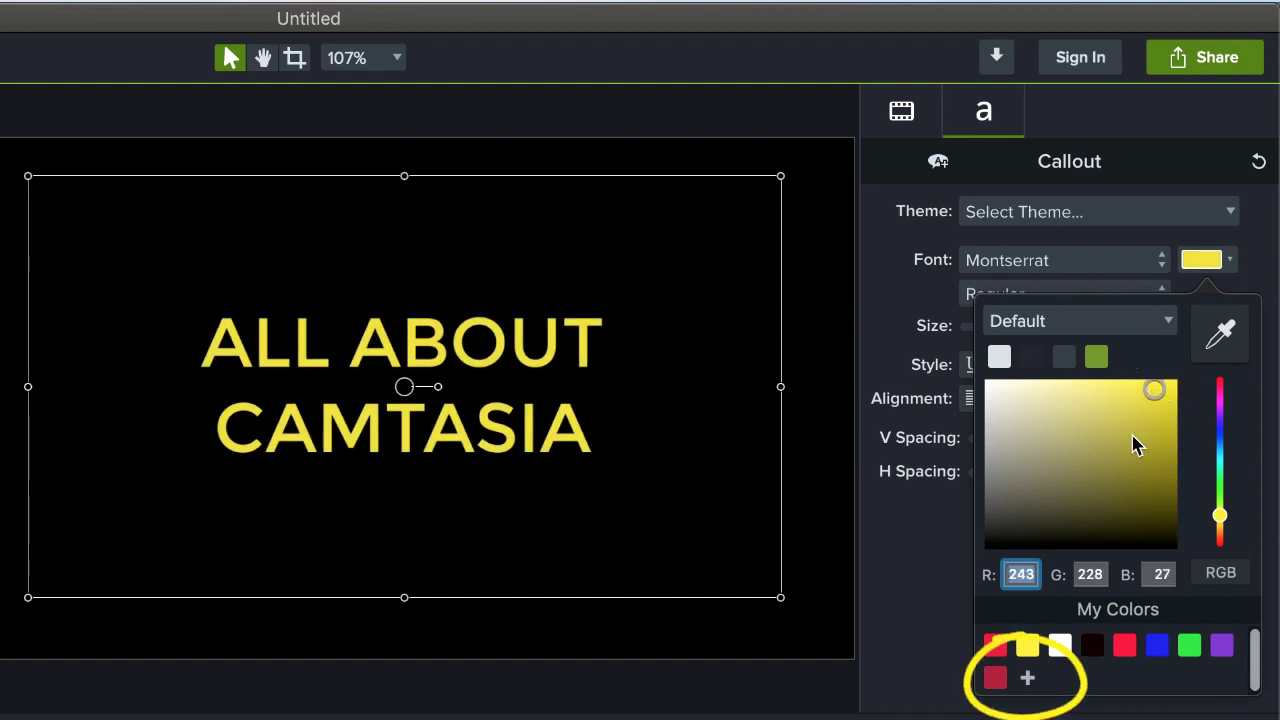
left_click(1189, 650)
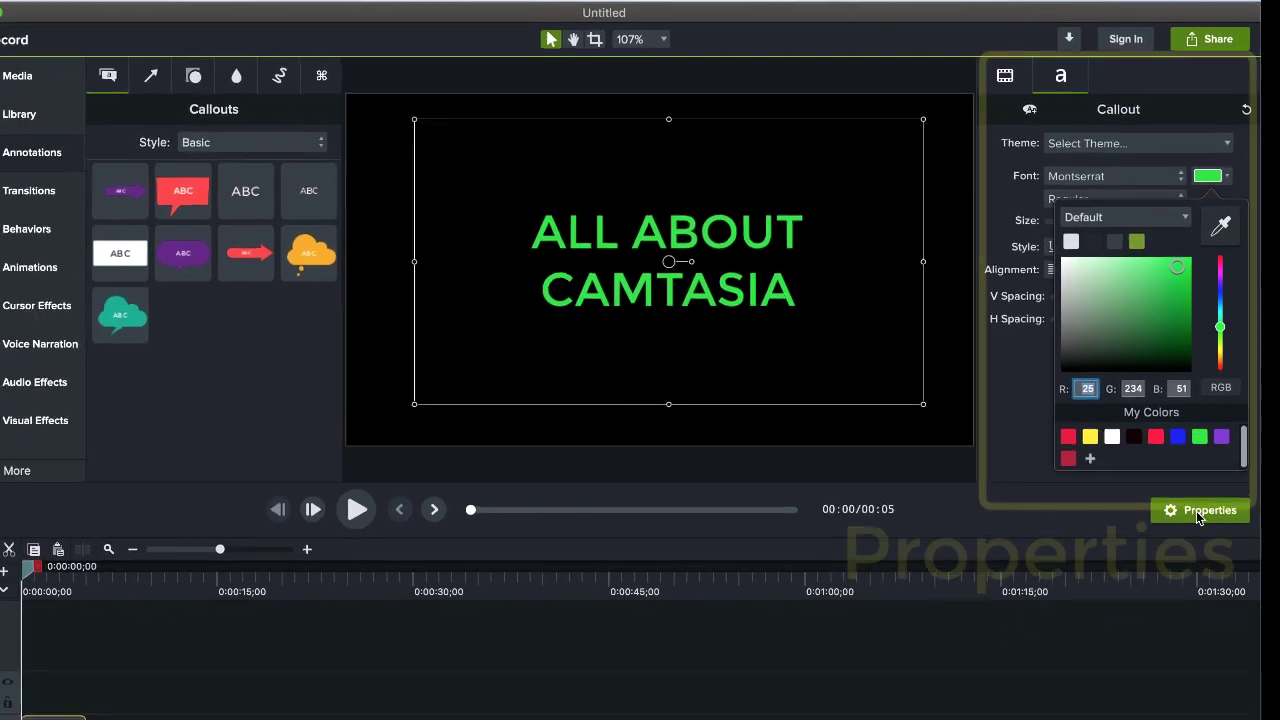
left_click(1106, 167)
left_click(1107, 169)
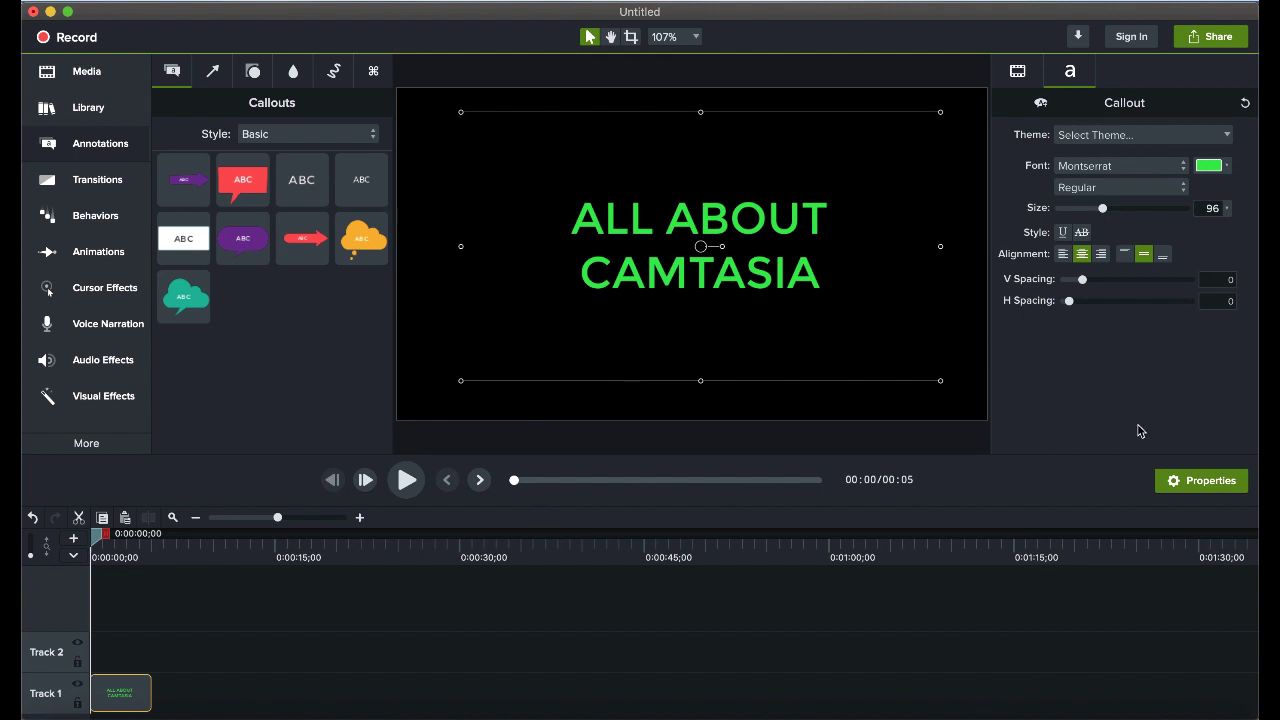
- Apply the Fade transition from the Fades type to the Track 1 title clip and preview it
left_click(1175, 481)
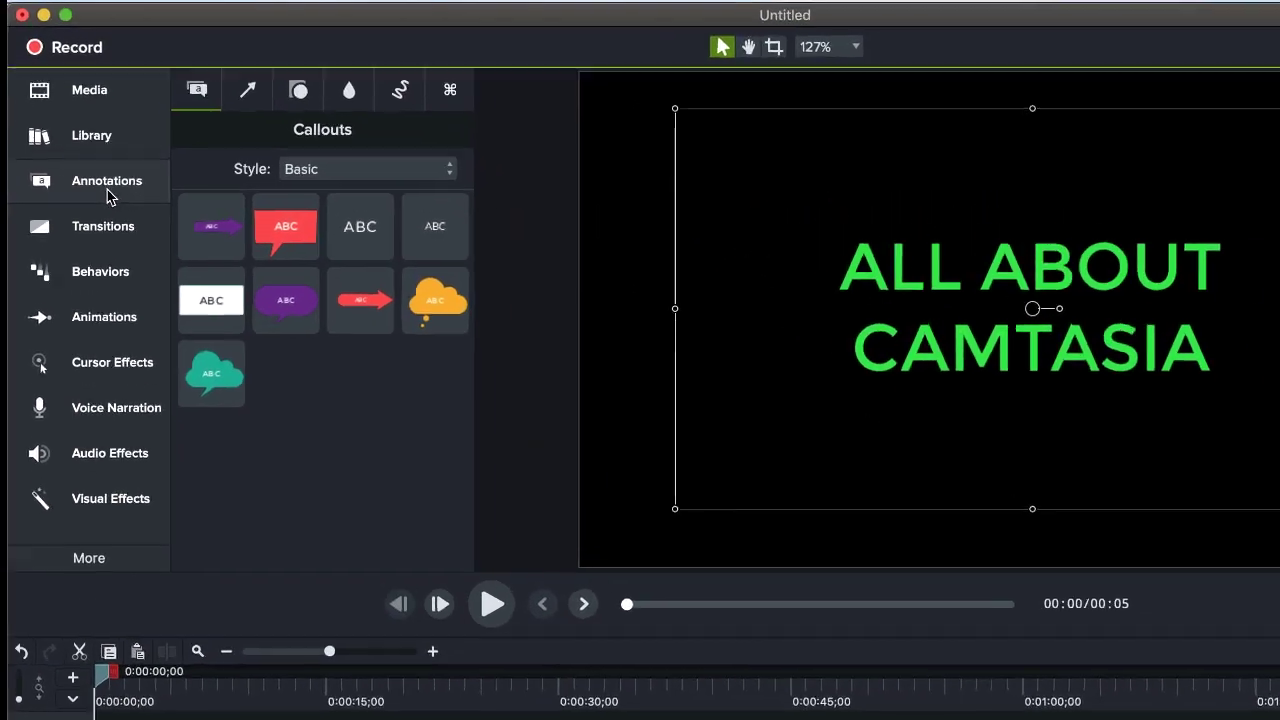
left_click(98, 181)
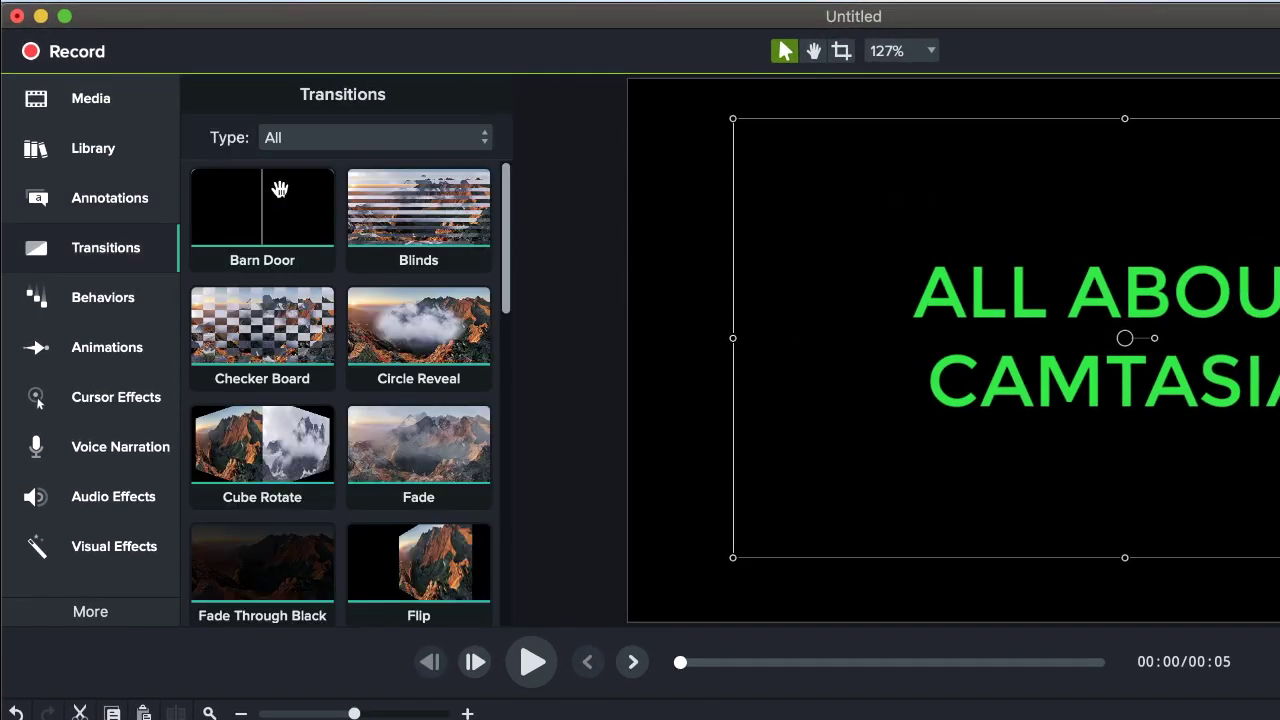
left_click(297, 140)
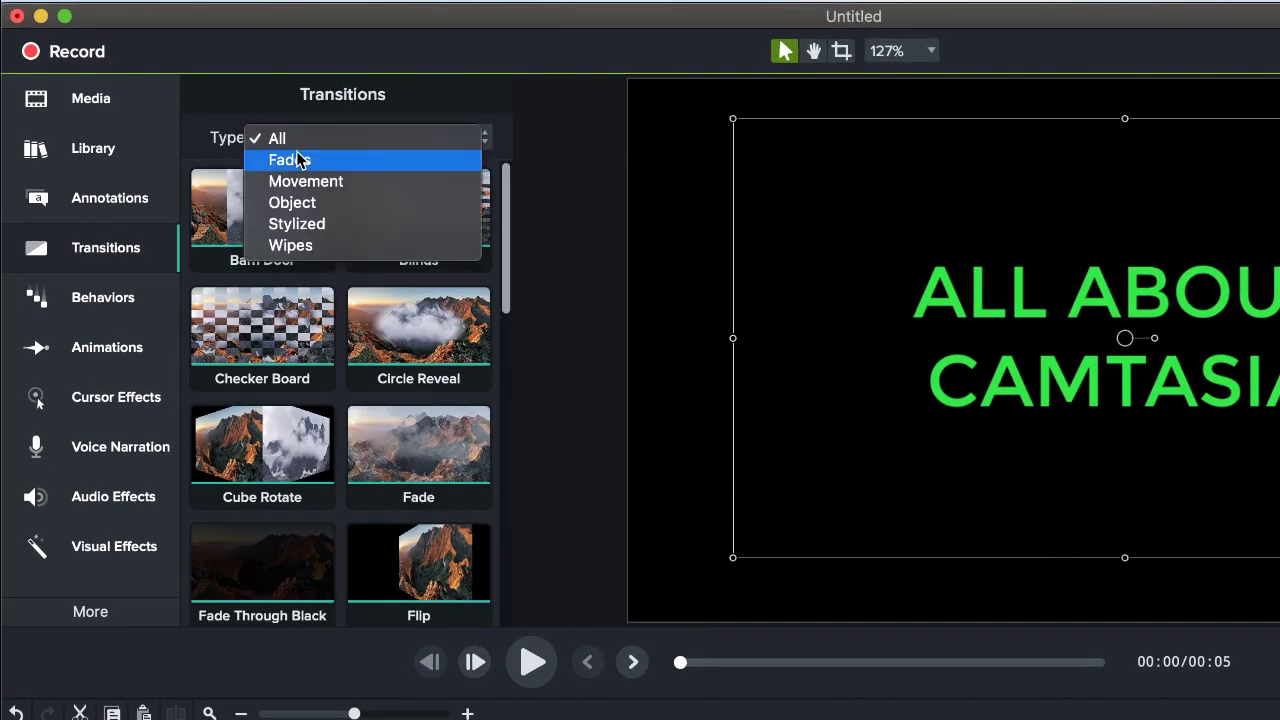
left_click(297, 160)
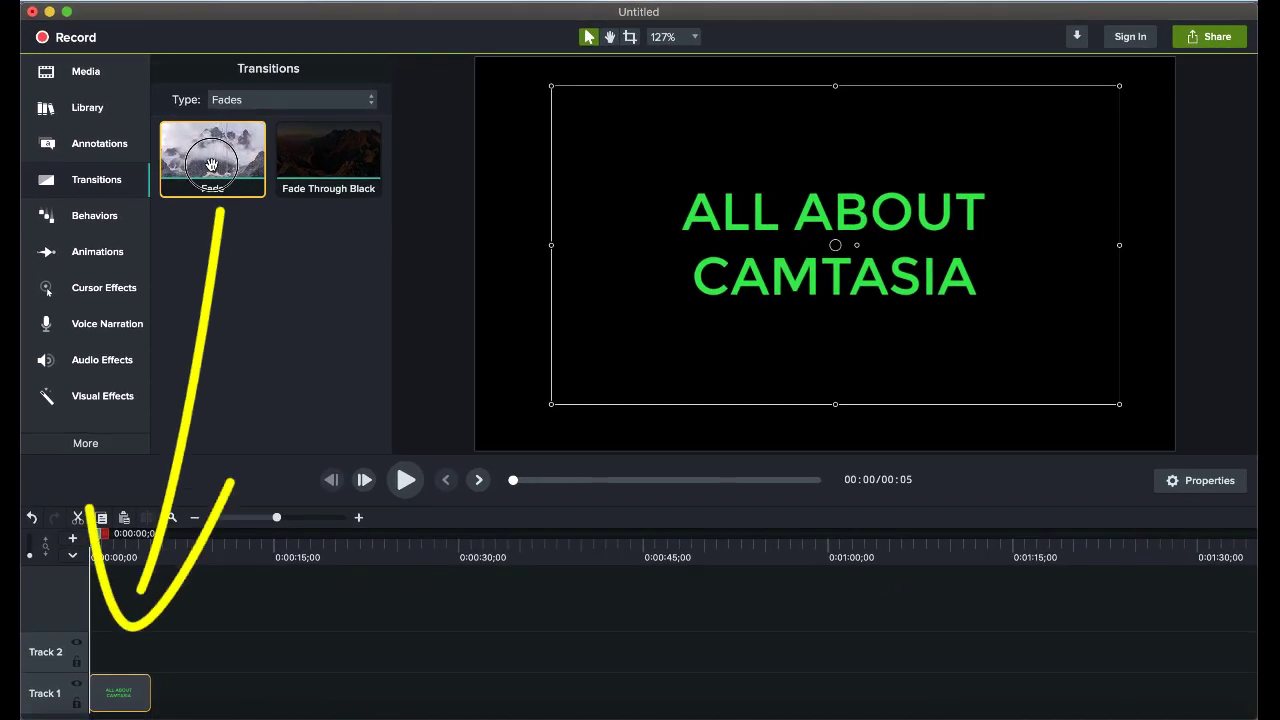
left_click(257, 223)
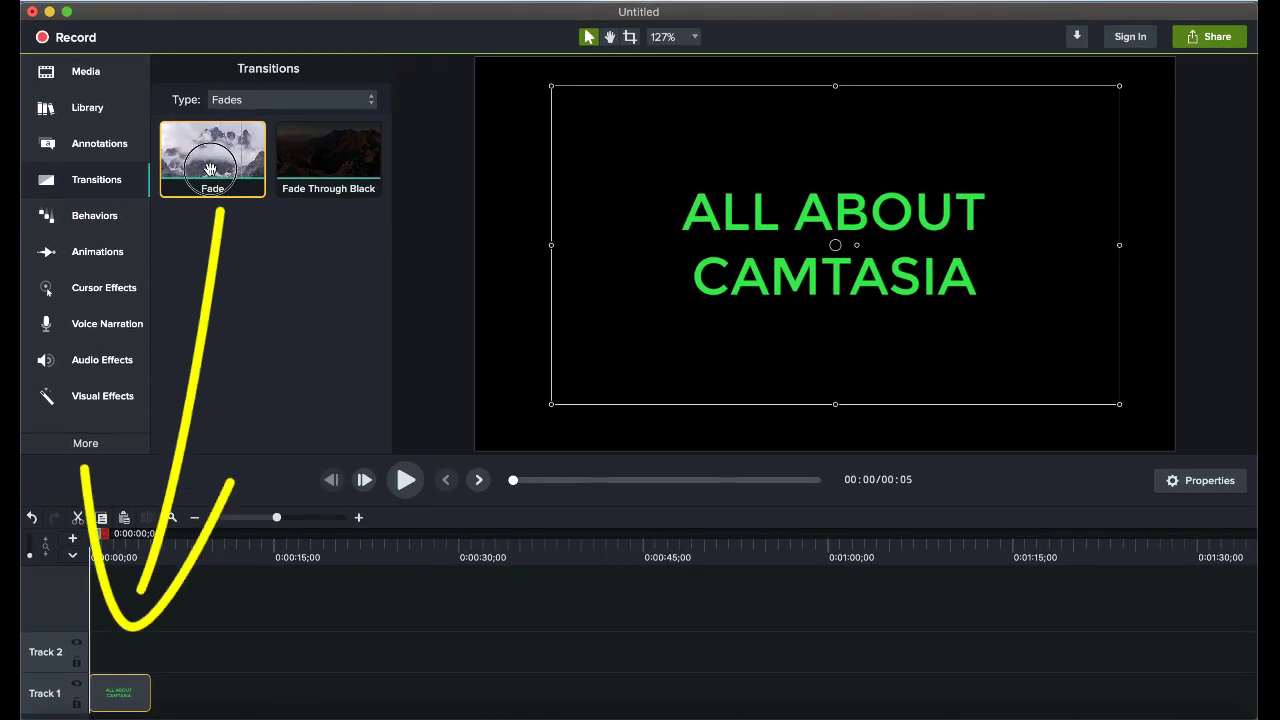
mouse_move(210, 168)
left_mouse_down()
mouse_move(150, 405)
mouse_move(102, 691)
mouse_move(190, 682)
mouse_move(159, 683)
mouse_move(176, 681)
left_mouse_up()
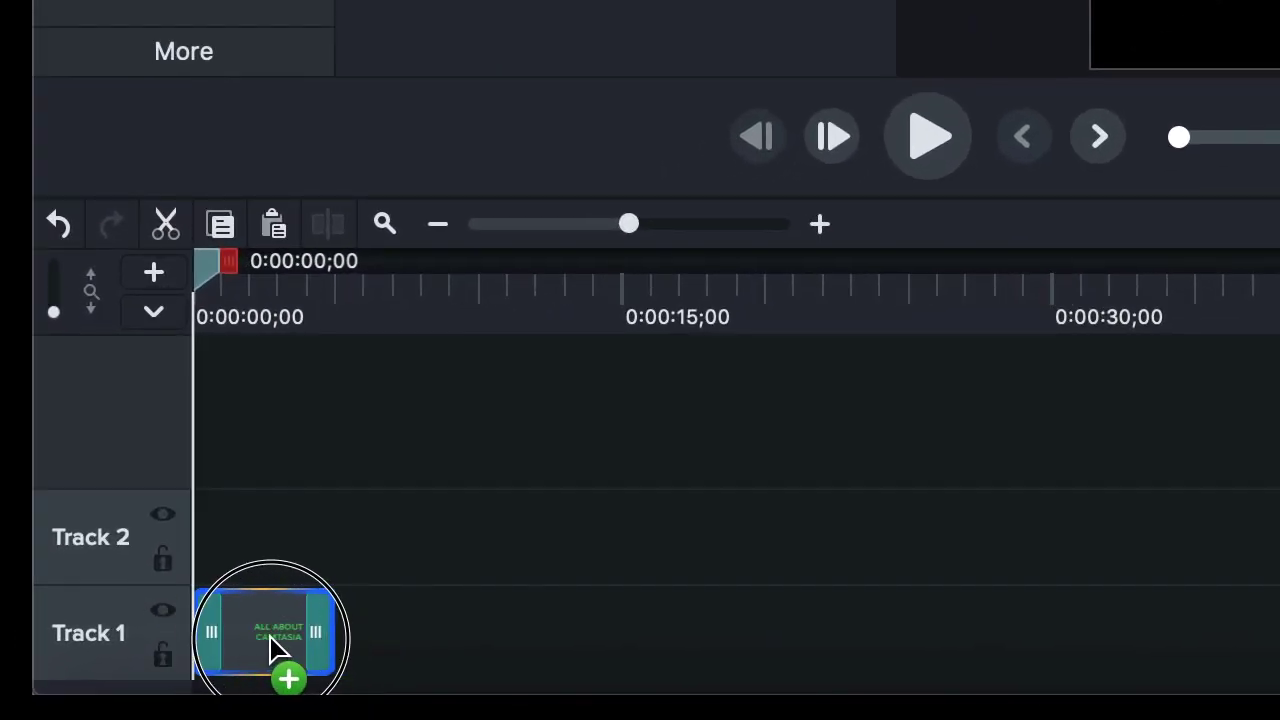
left_click_drag(272, 648, 269, 651)
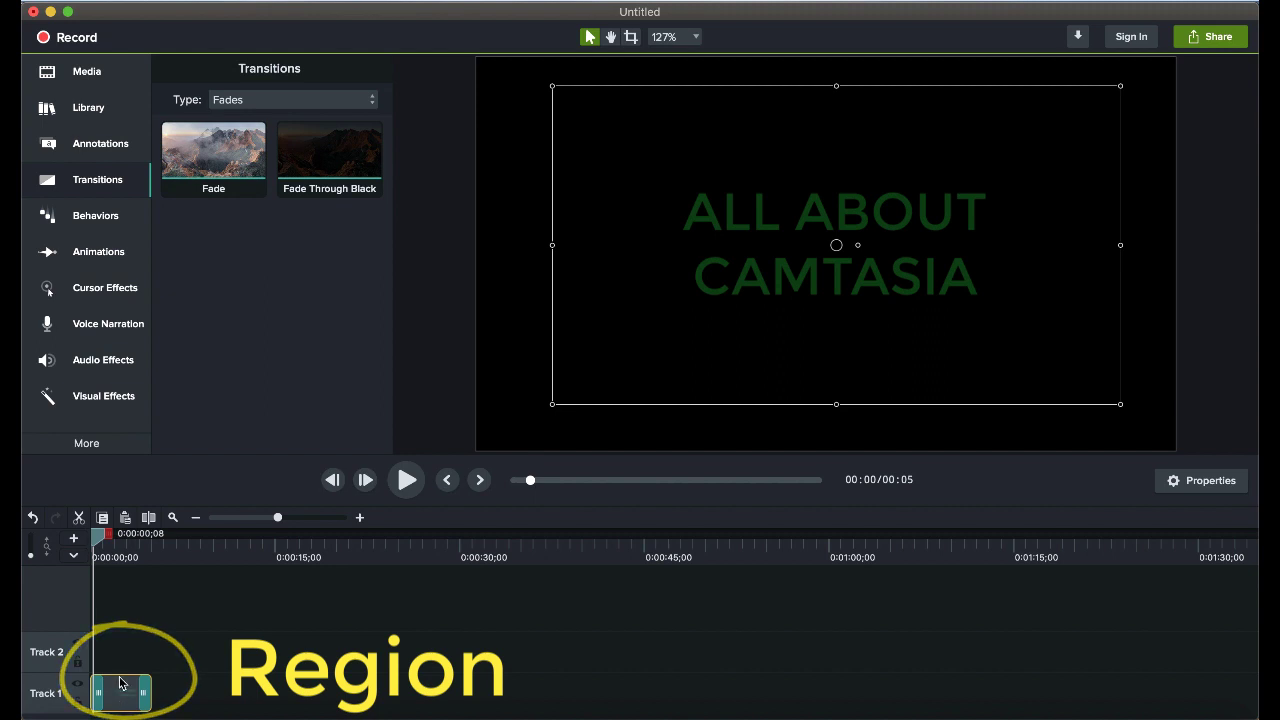
left_click_drag(100, 537, 121, 542)
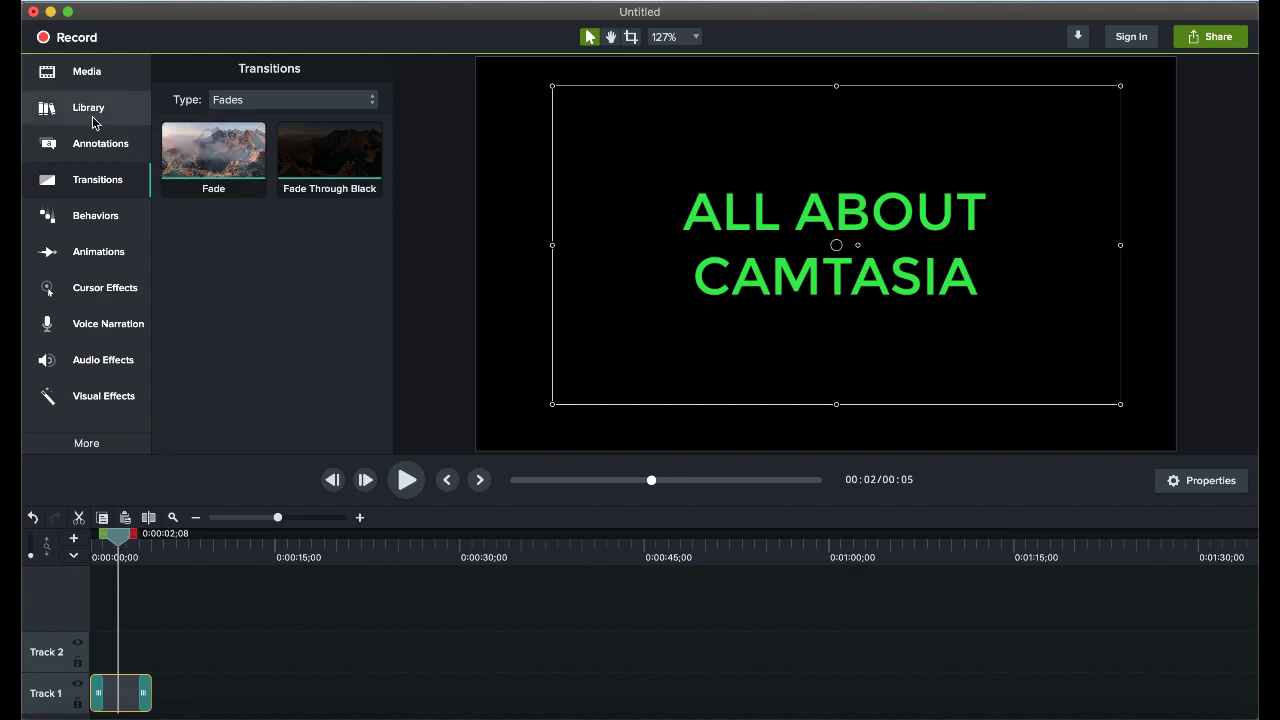
- In Camtasia Recorder, disable Color LCD screen capture and keep the FaceTime HD camera on
left_click(111, 187)
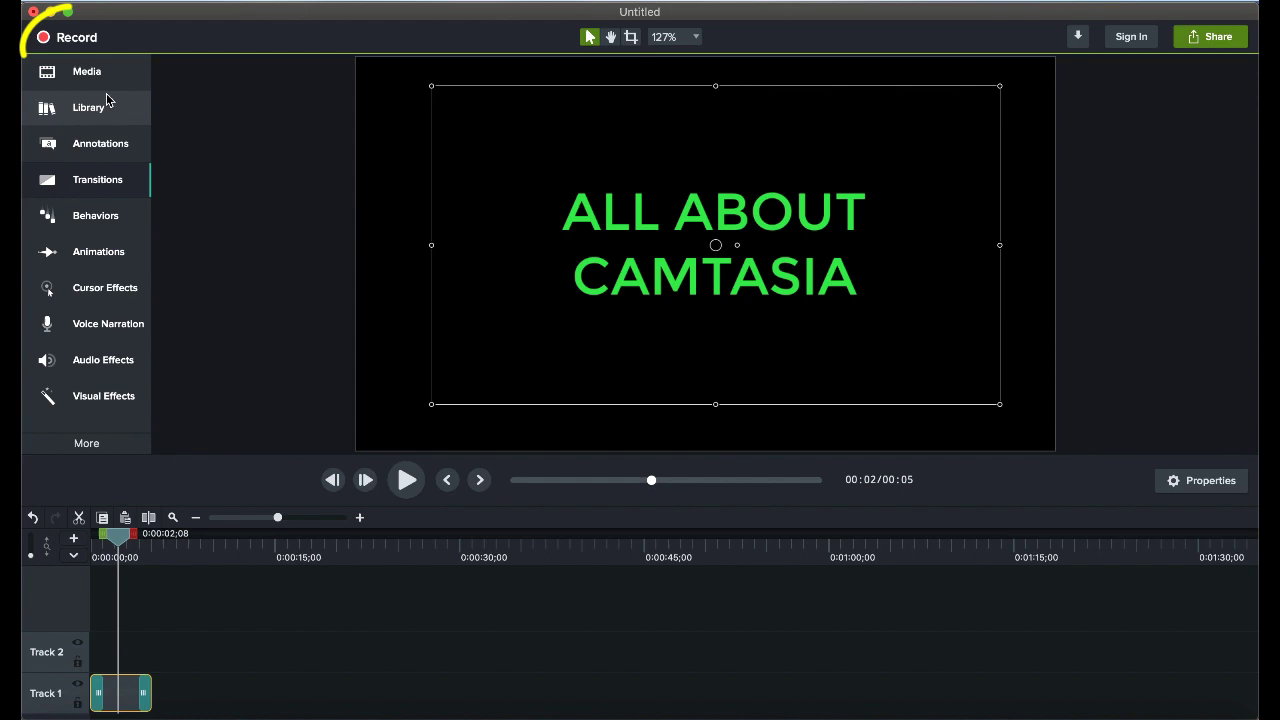
left_click(77, 38)
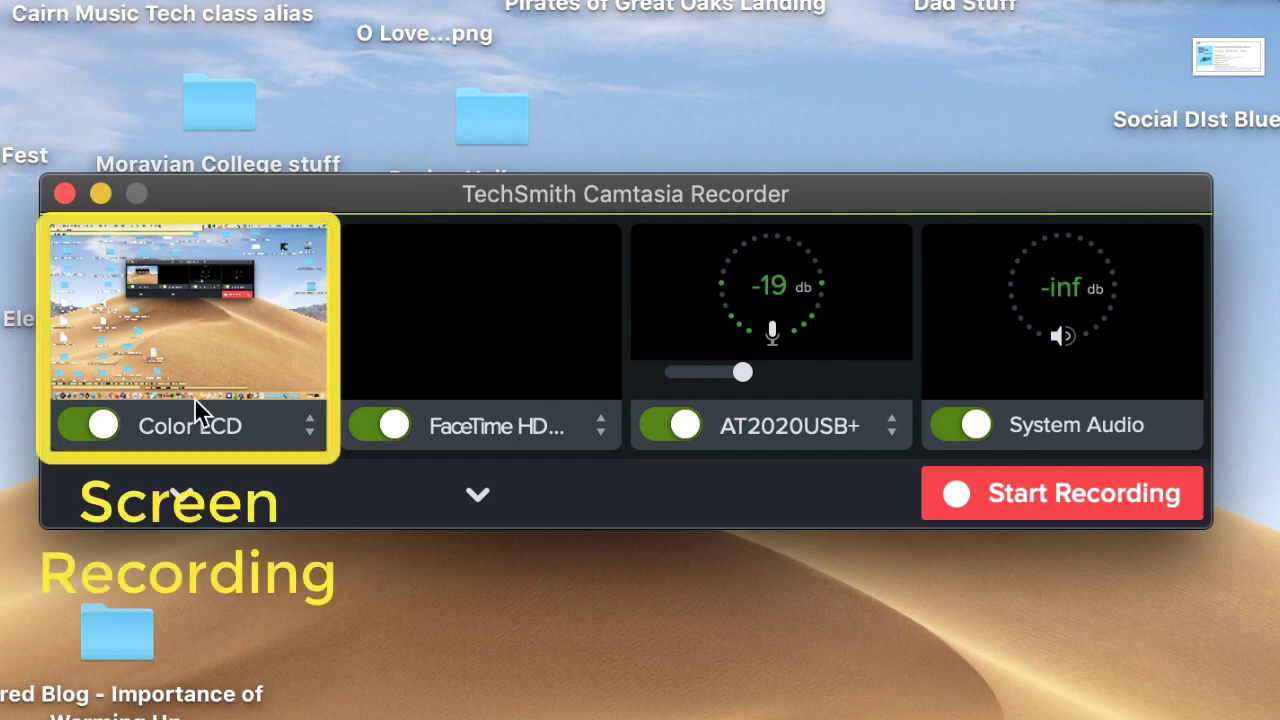
left_click(86, 428)
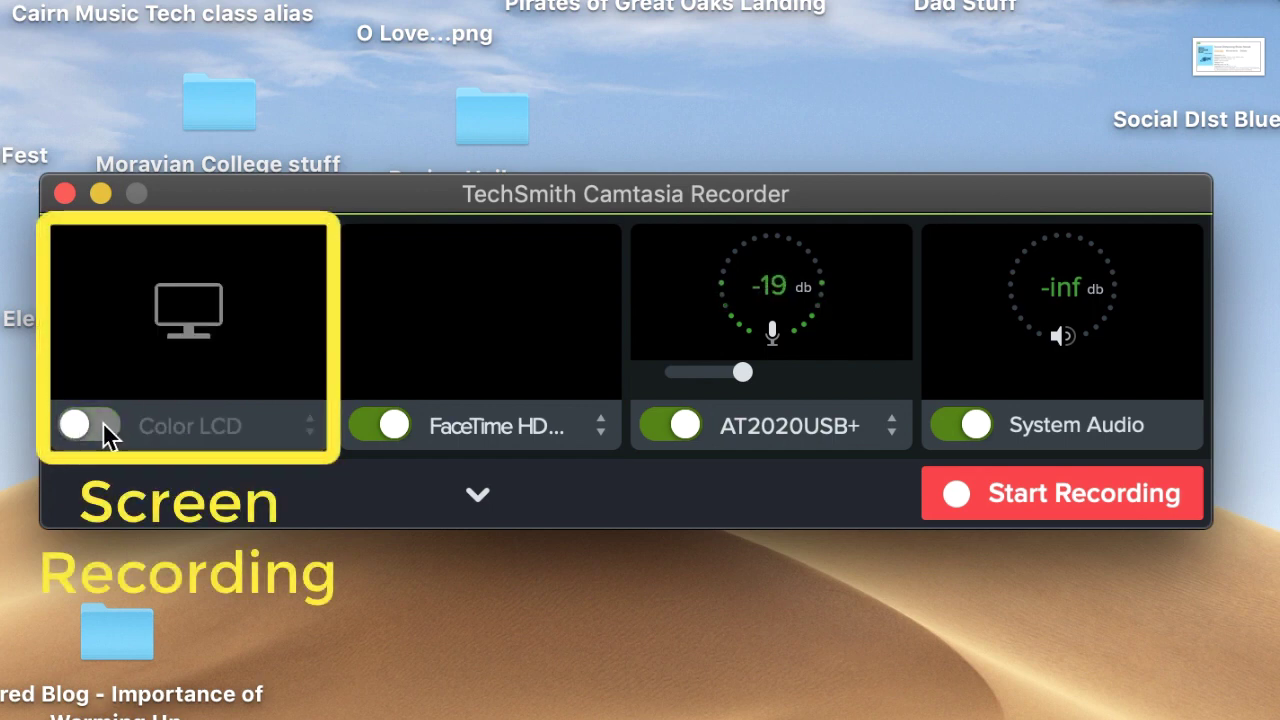
left_click(113, 425)
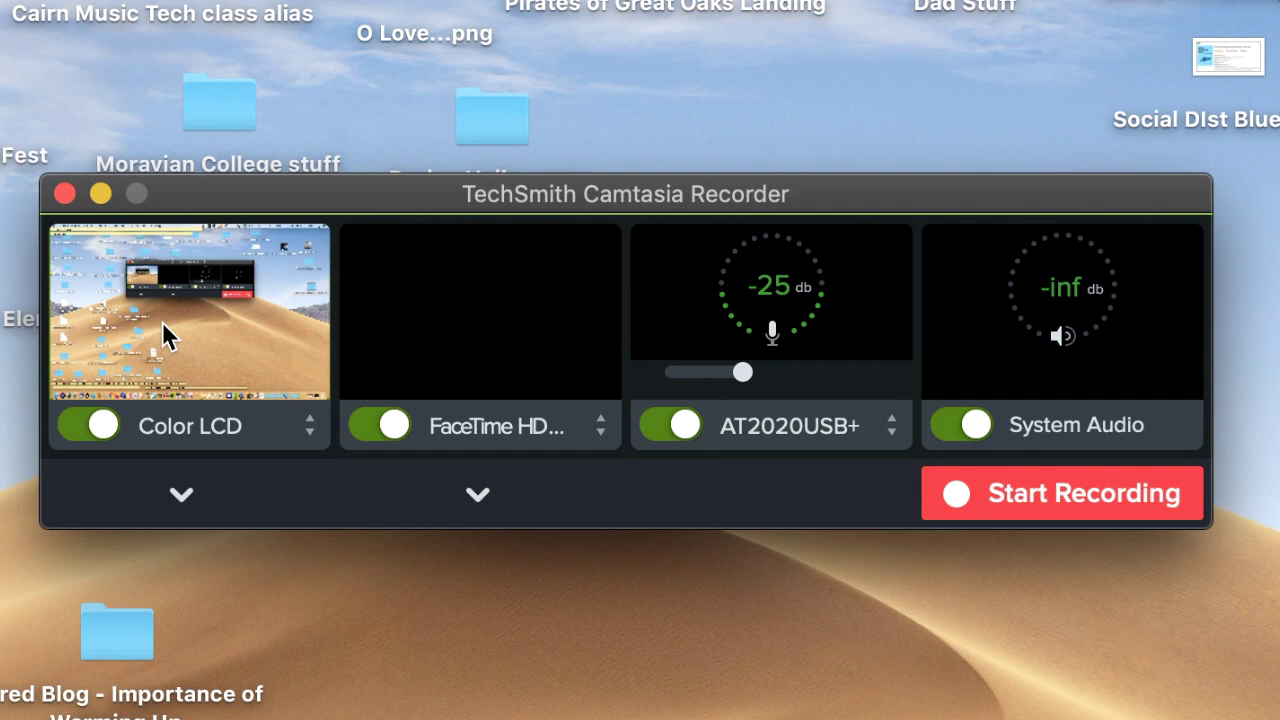
left_click(69, 421)
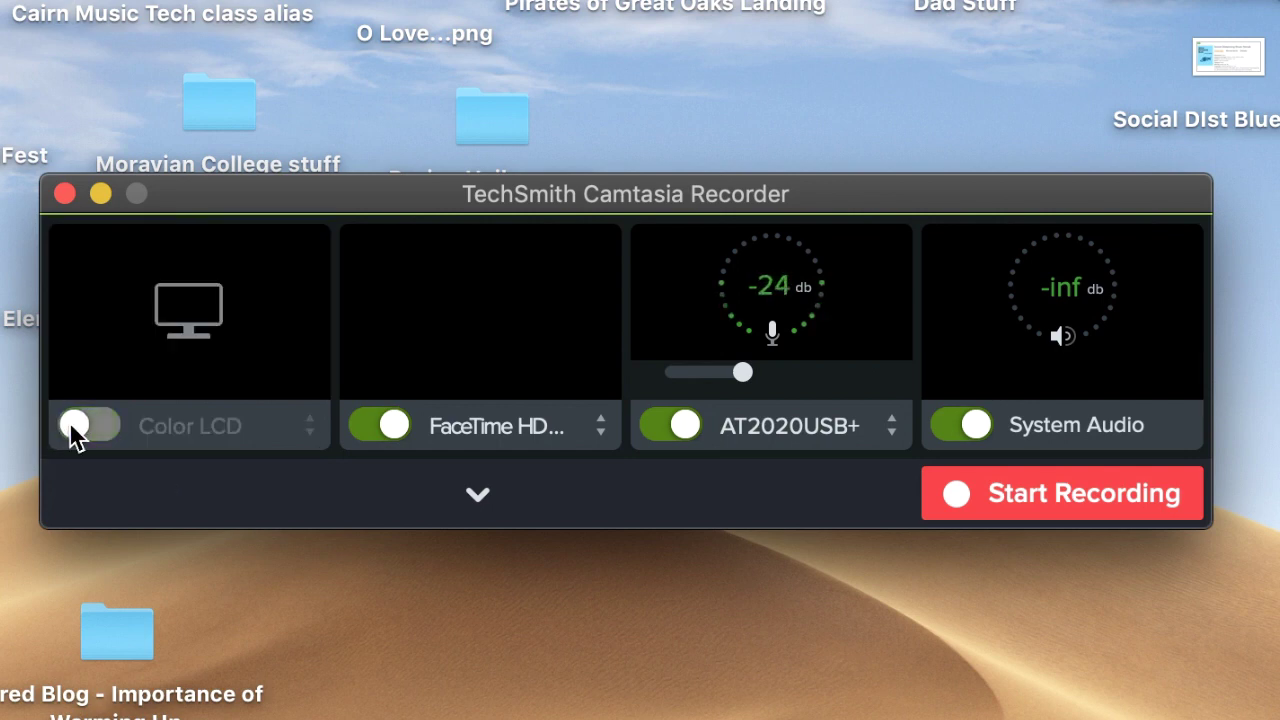
left_click(374, 428)
left_click(386, 424)
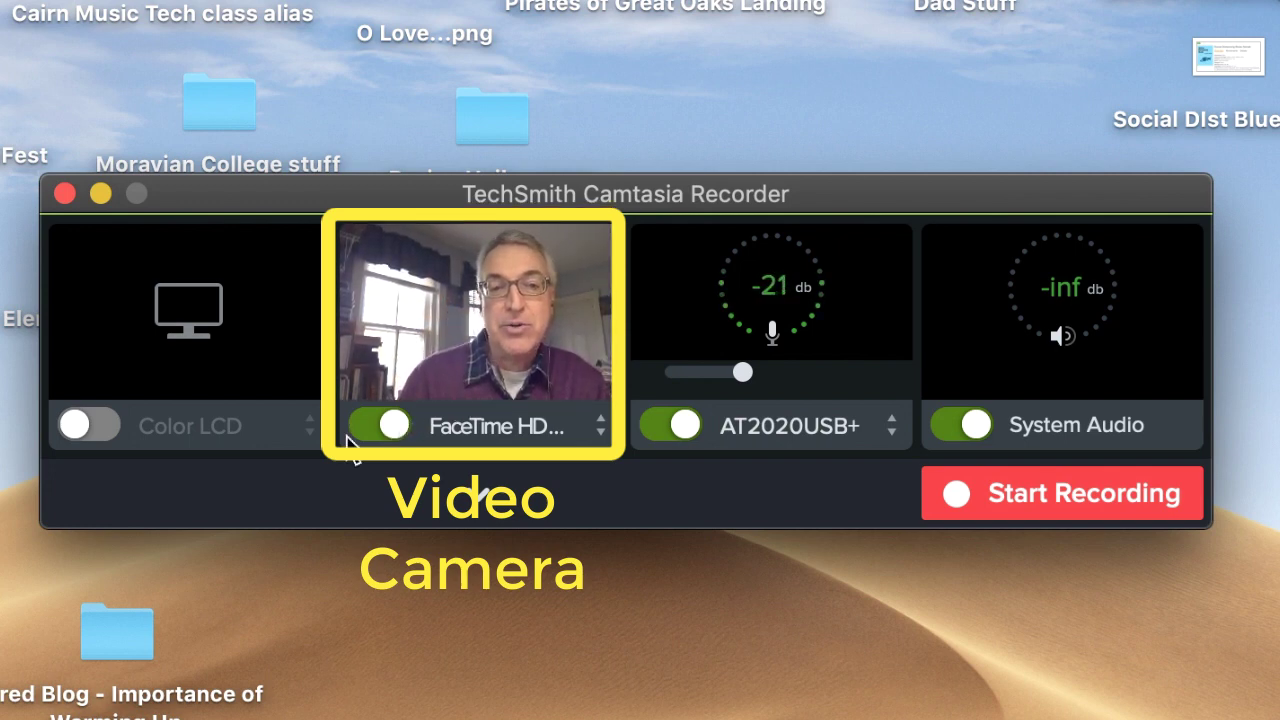
- Keep AT2020USB+ as the microphone, raise its input level, and turn off System Audio
left_click(668, 428)
left_click(685, 424)
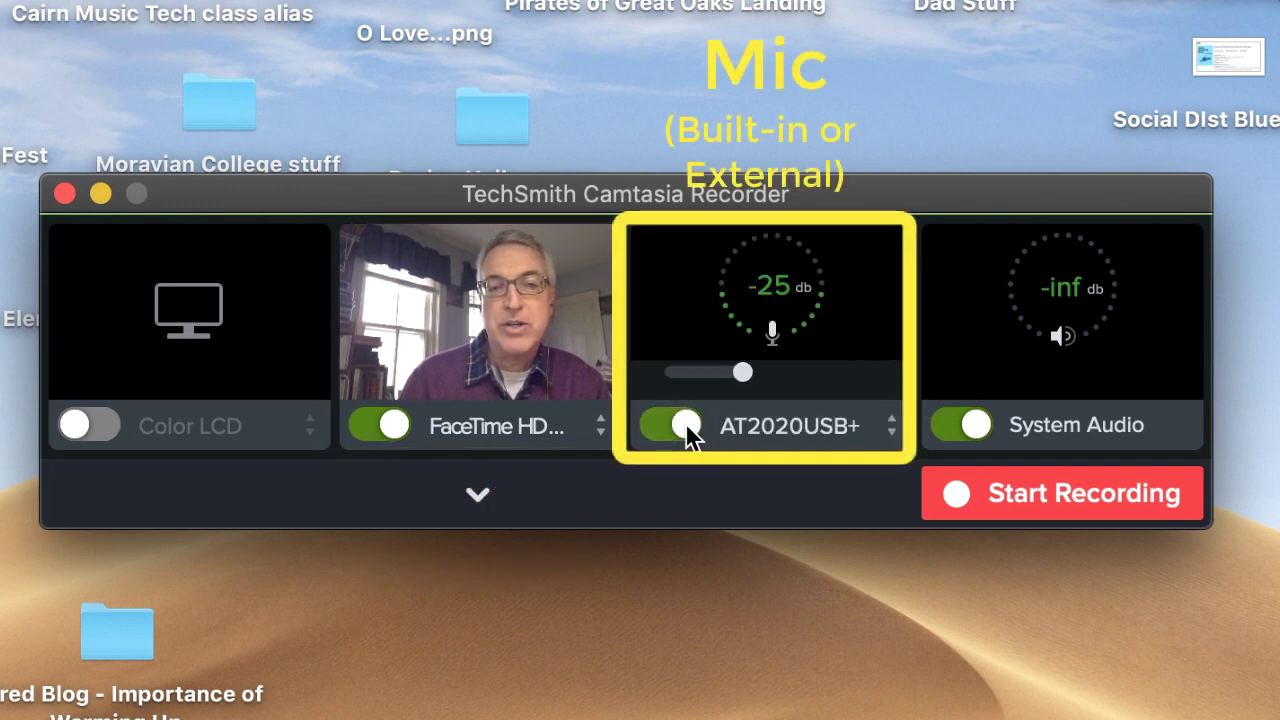
left_click(774, 440)
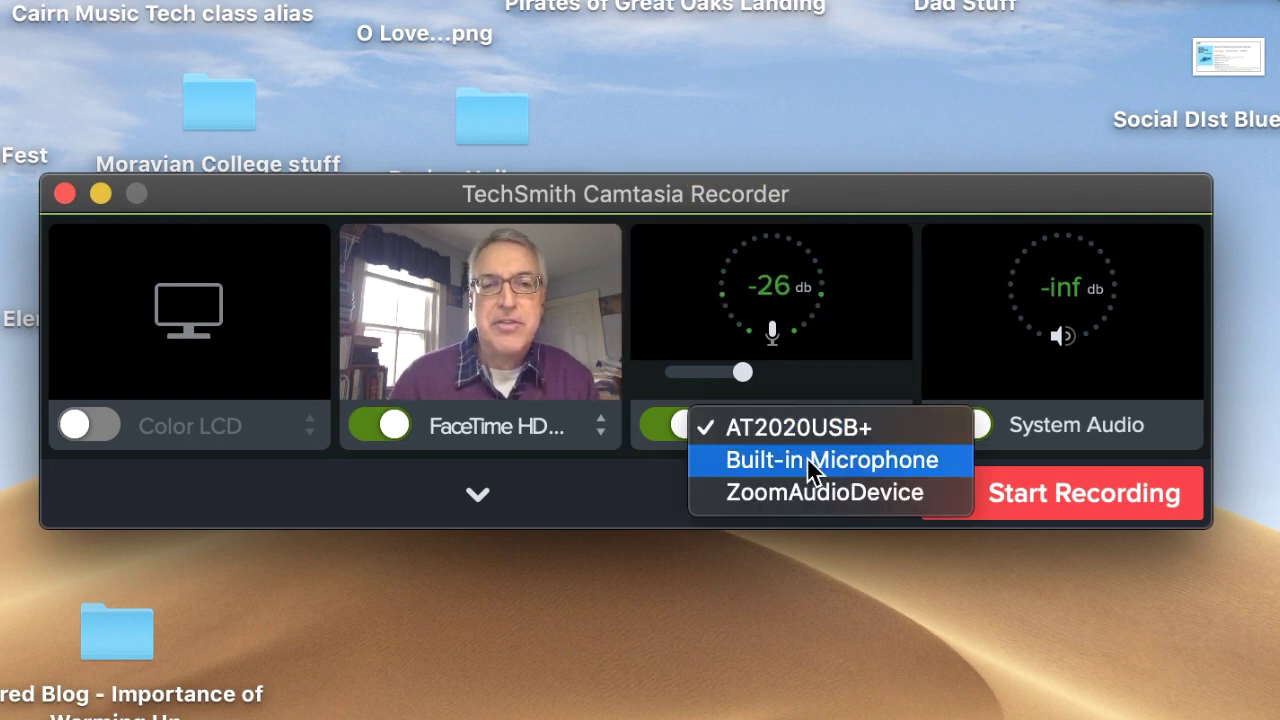
left_click(812, 428)
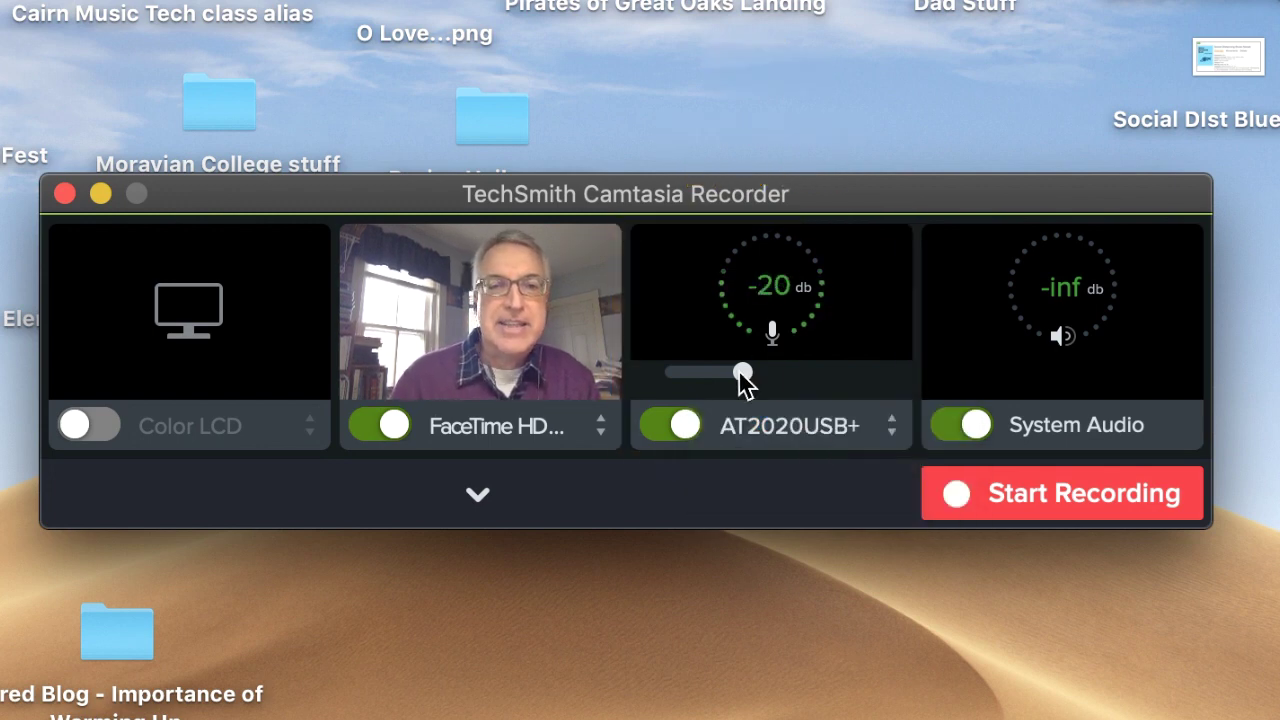
mouse_move(742, 373)
left_mouse_down()
mouse_move(806, 384)
mouse_move(797, 371)
mouse_move(746, 374)
left_mouse_up()
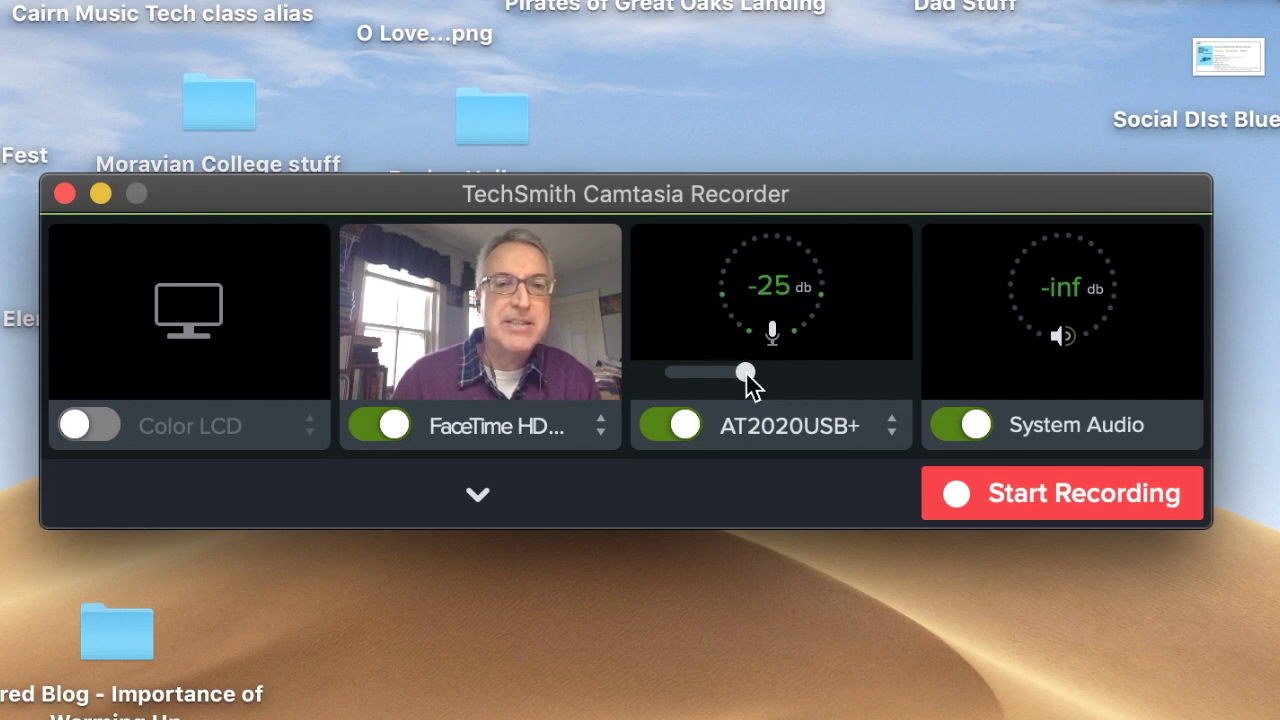
left_click(748, 376)
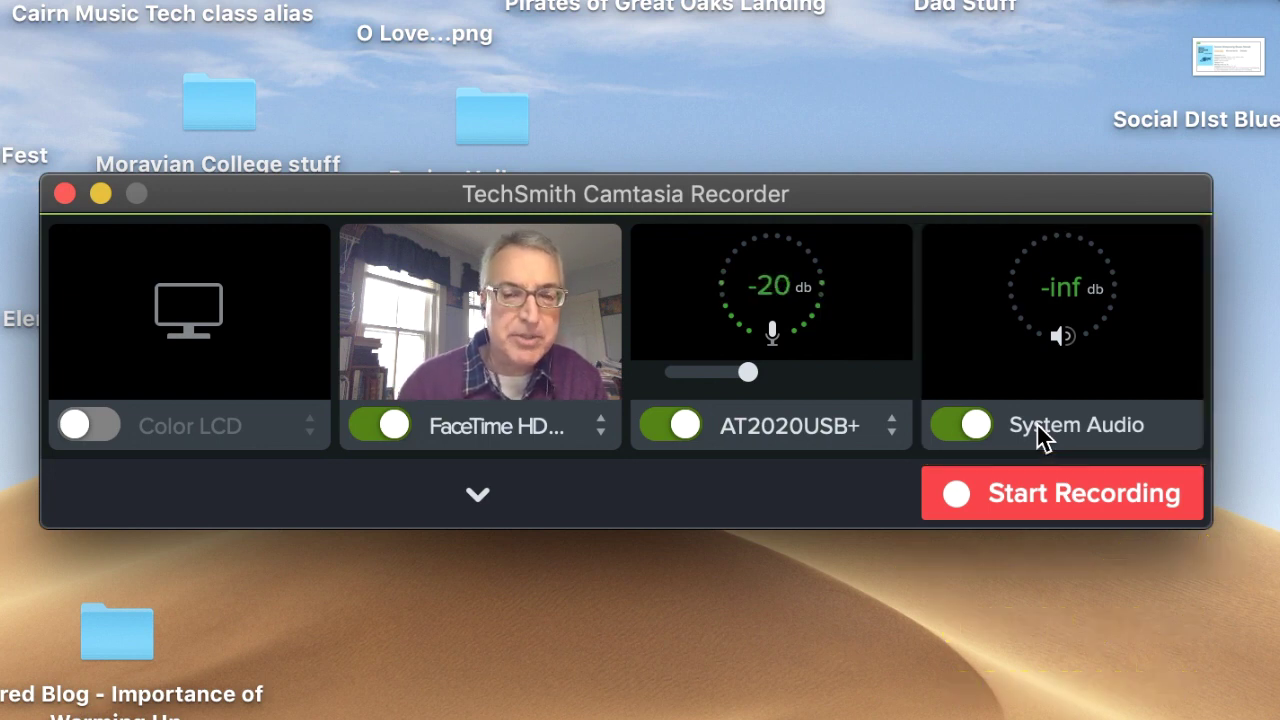
left_click(943, 424)
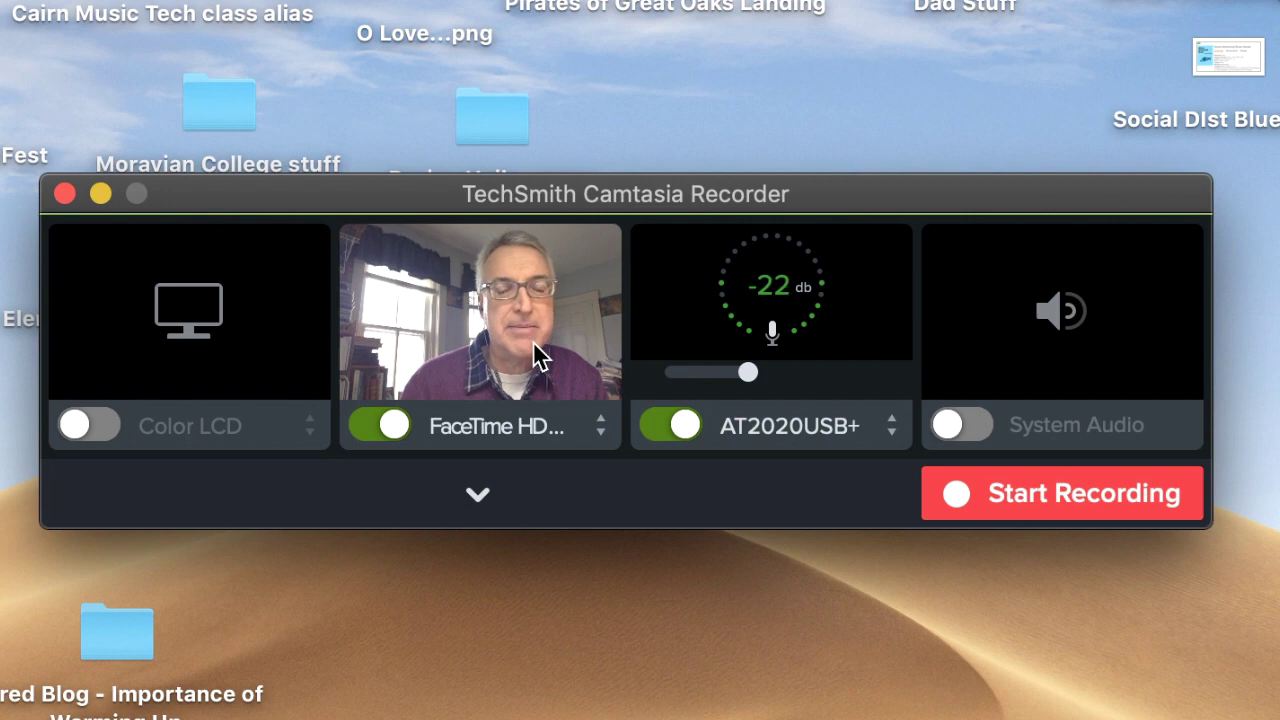
- Record a short webcam clip with microphone audio, then stop the recording
left_click(1078, 506)
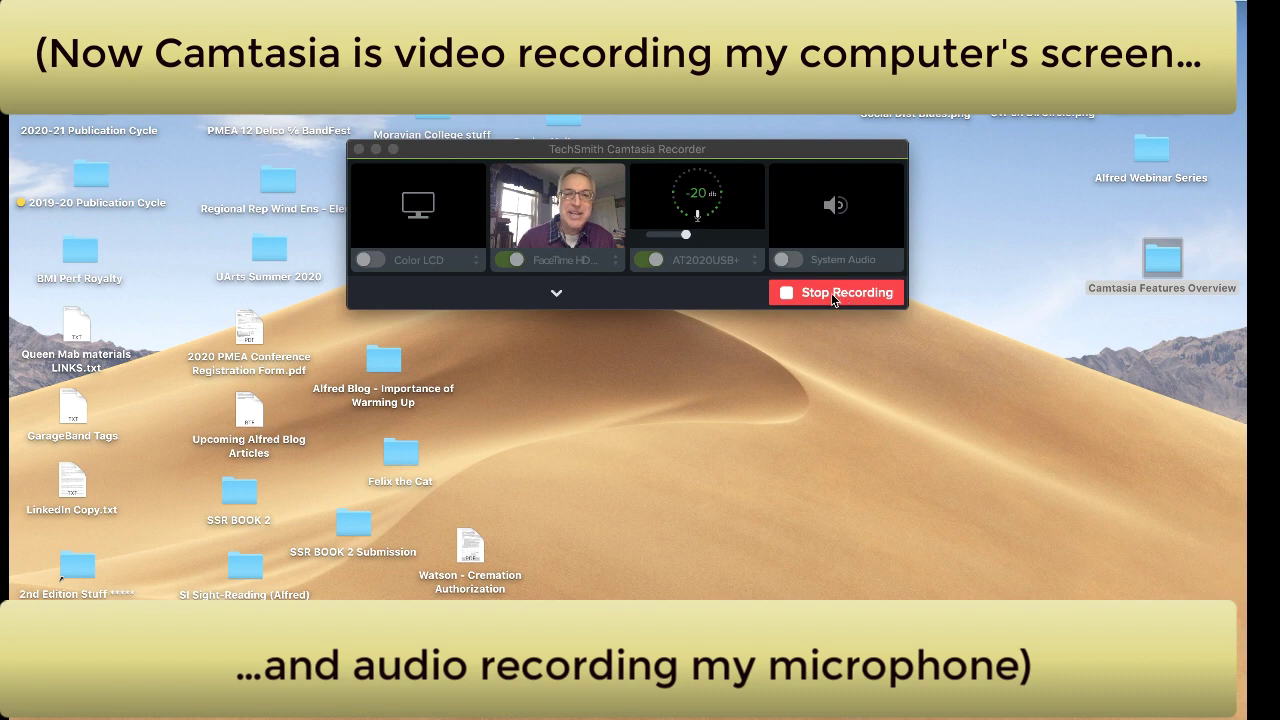
left_click(831, 293)
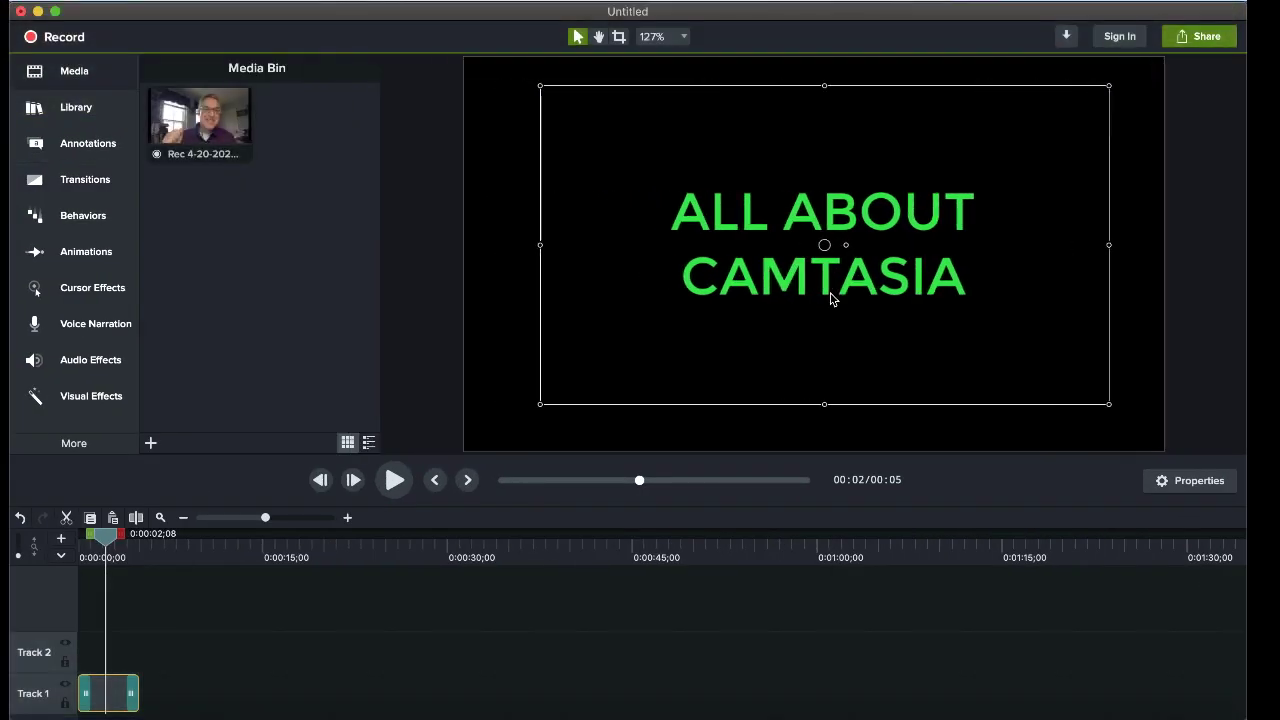
- Put the webcam recording after the title, video on Track 2 and audio on Track 3
left_click(207, 113)
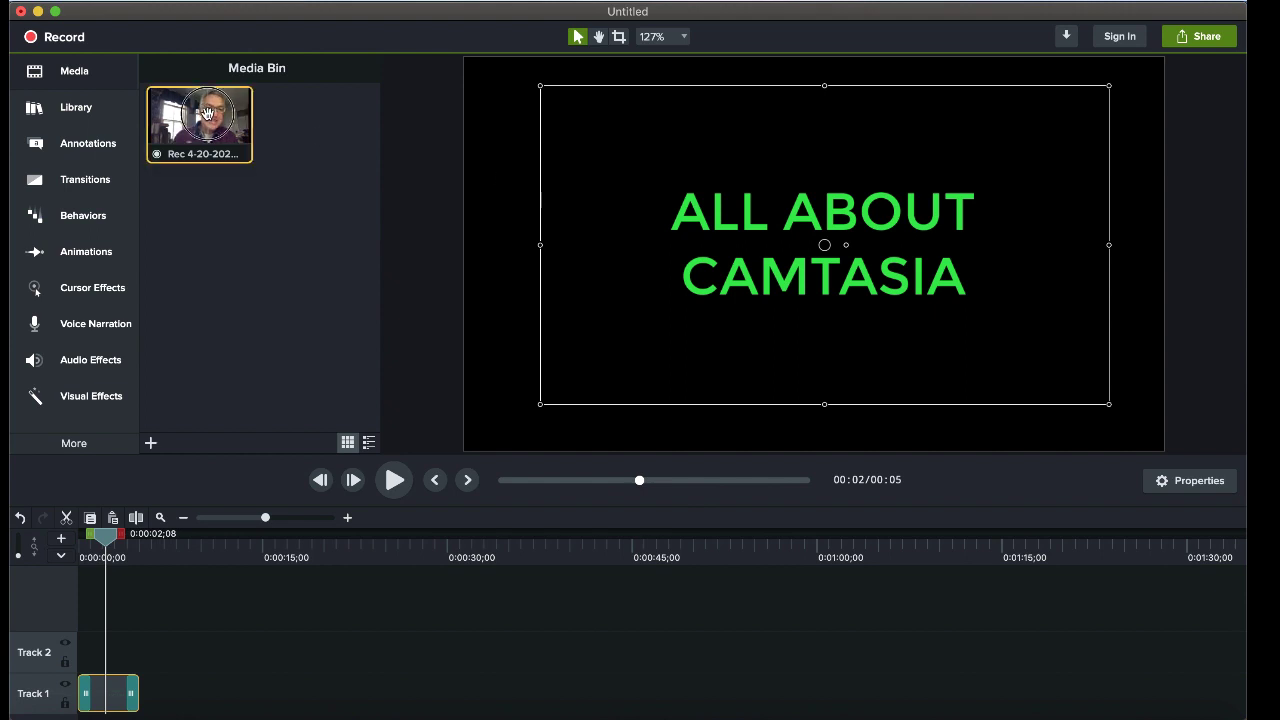
left_click_drag(204, 112, 140, 656)
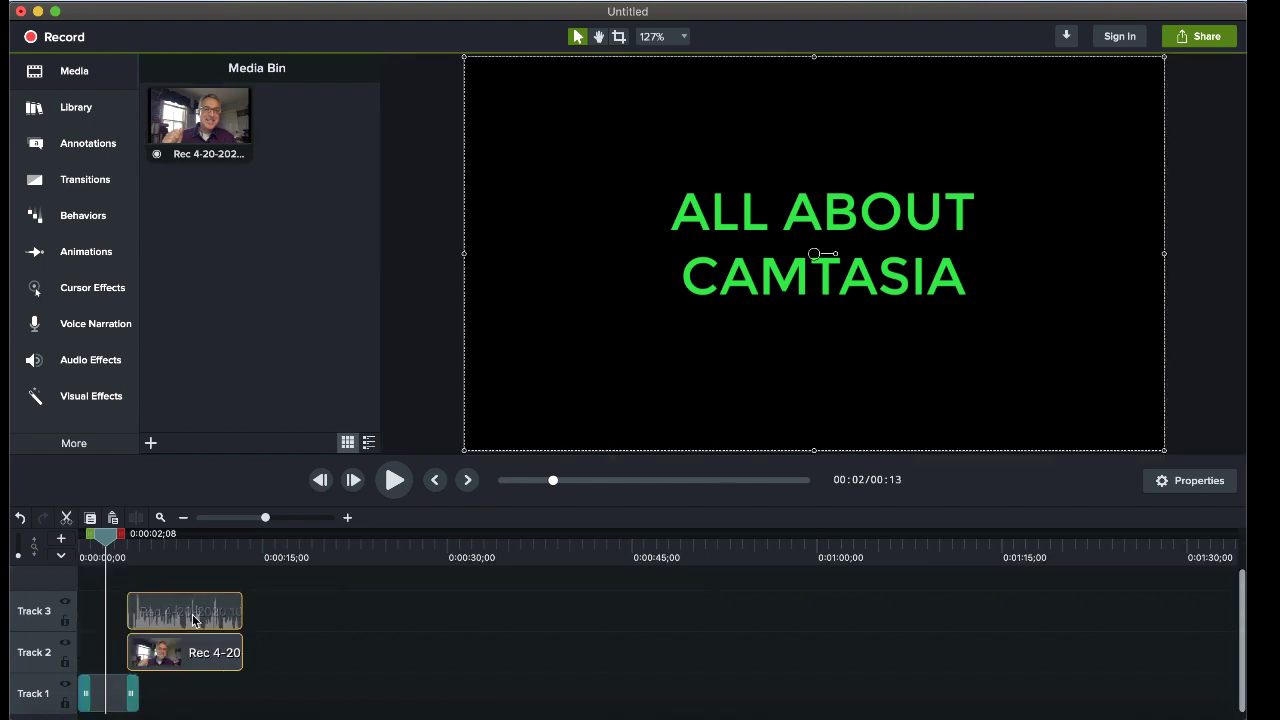
left_click(195, 620)
left_click(197, 648)
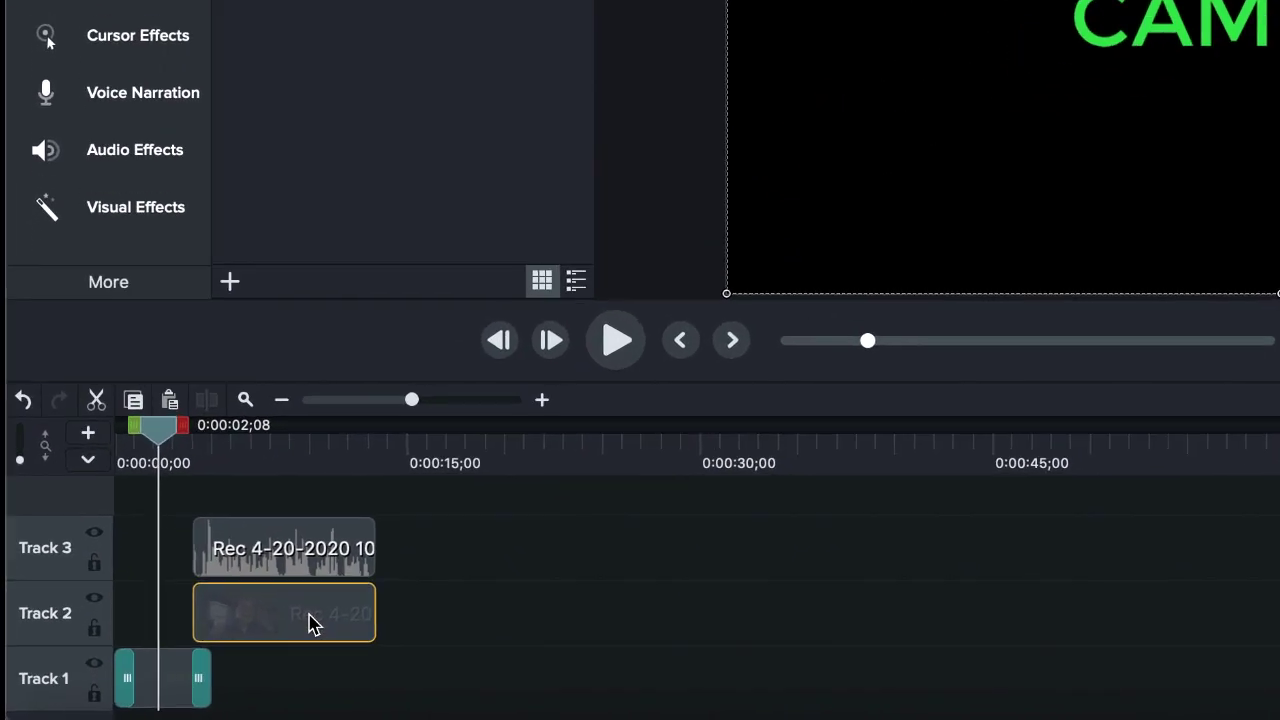
left_click(305, 564)
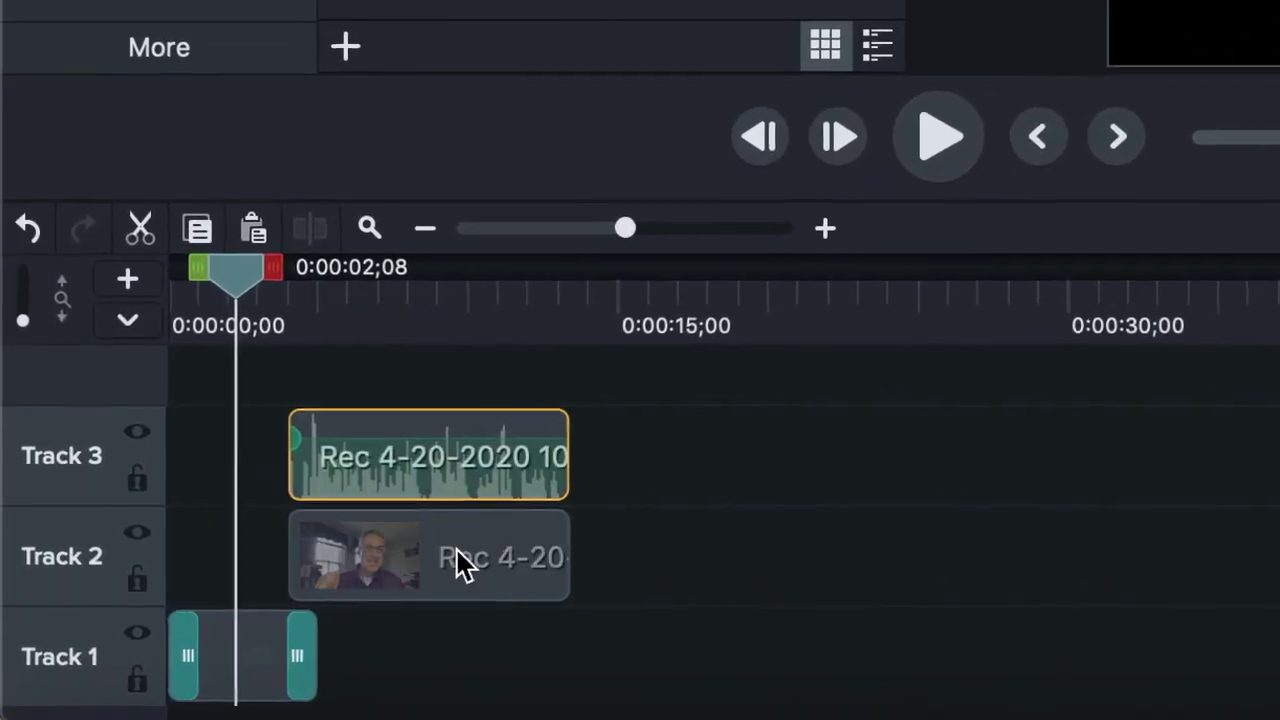
left_click(460, 565)
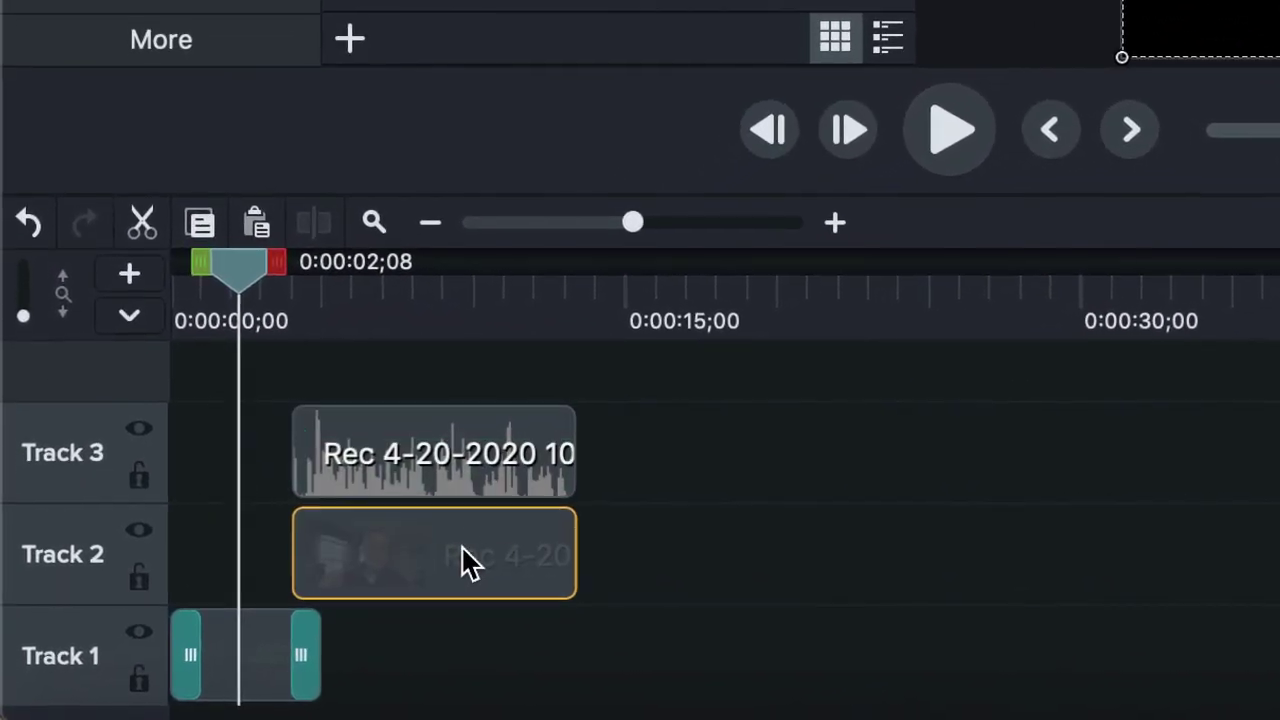
left_click(462, 486)
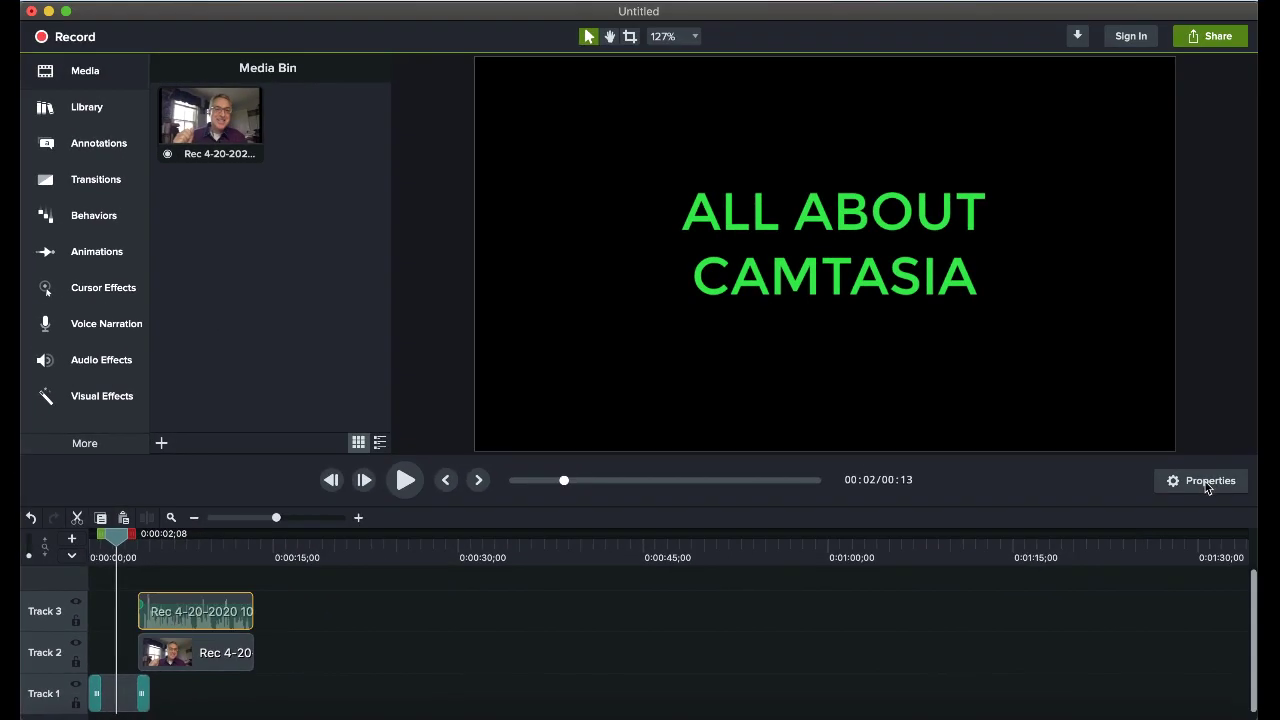
- Set the Track 3 audio clip's gain to 68% and move the playhead into the webcam footage
left_click(1207, 484)
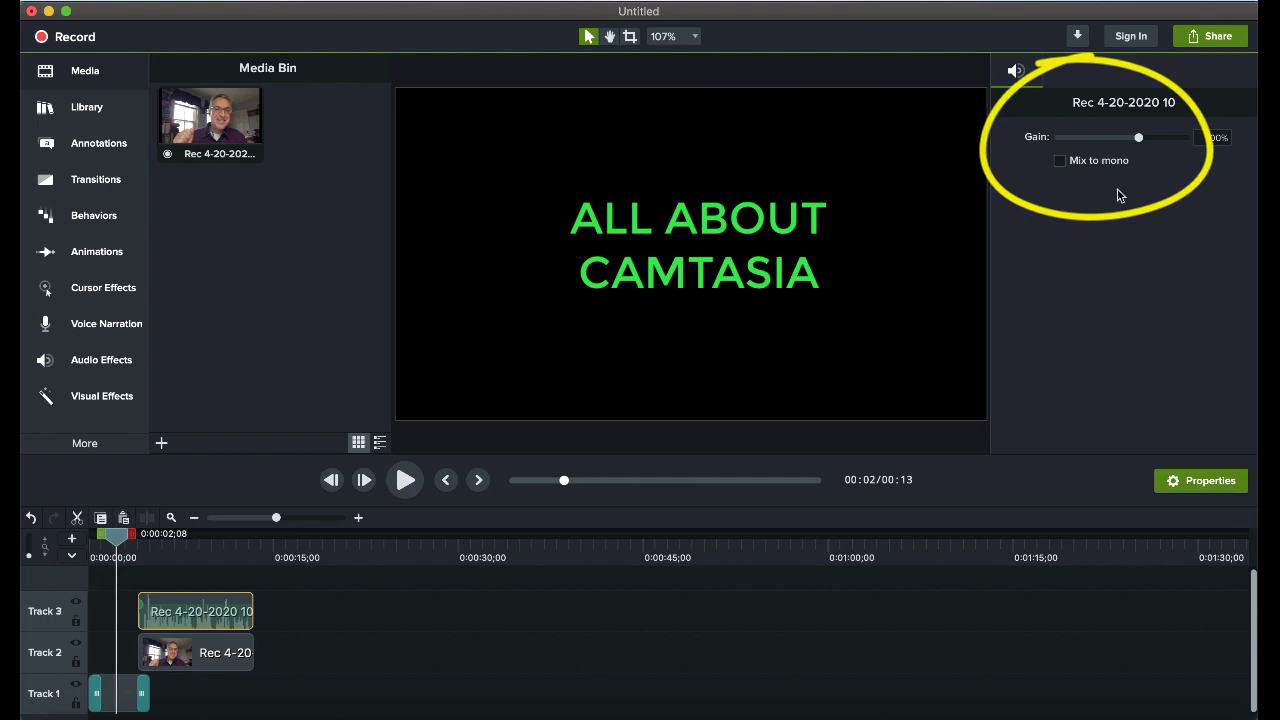
left_click_drag(1139, 137, 1131, 136)
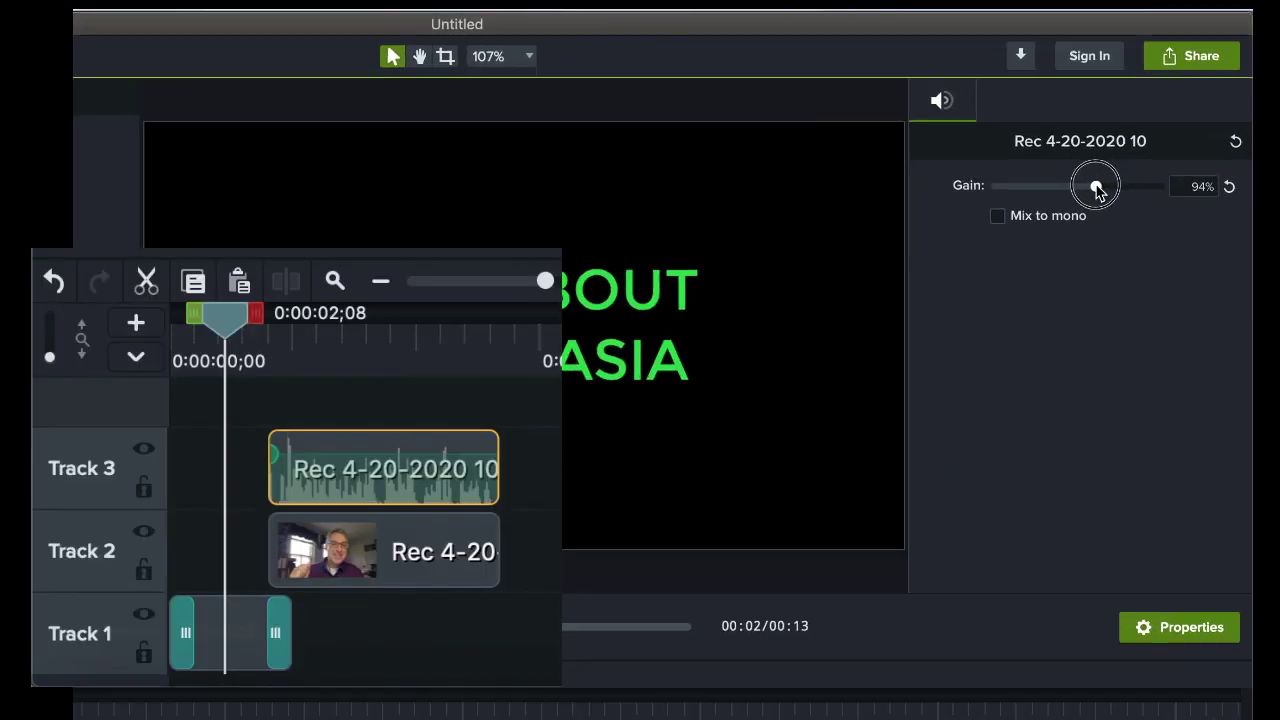
mouse_move(942, 353)
left_mouse_down()
mouse_move(860, 358)
mouse_move(1130, 367)
mouse_move(930, 362)
left_mouse_up()
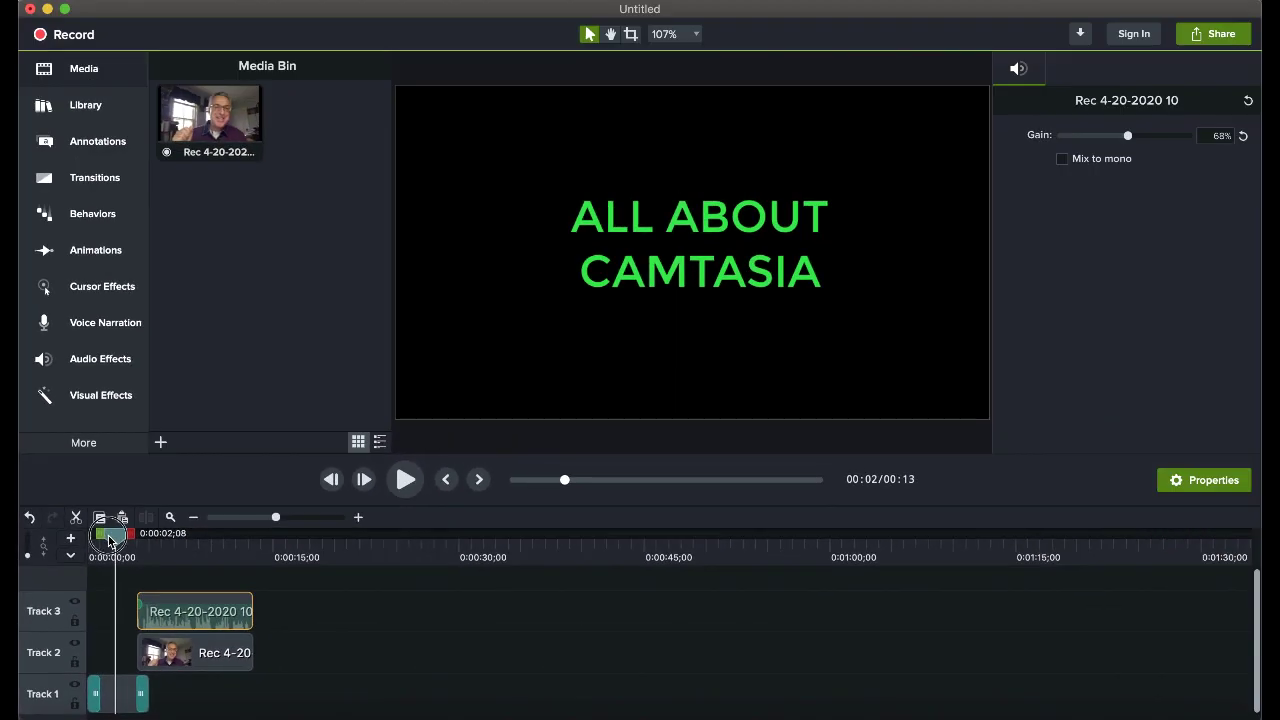
left_click_drag(110, 540, 141, 543)
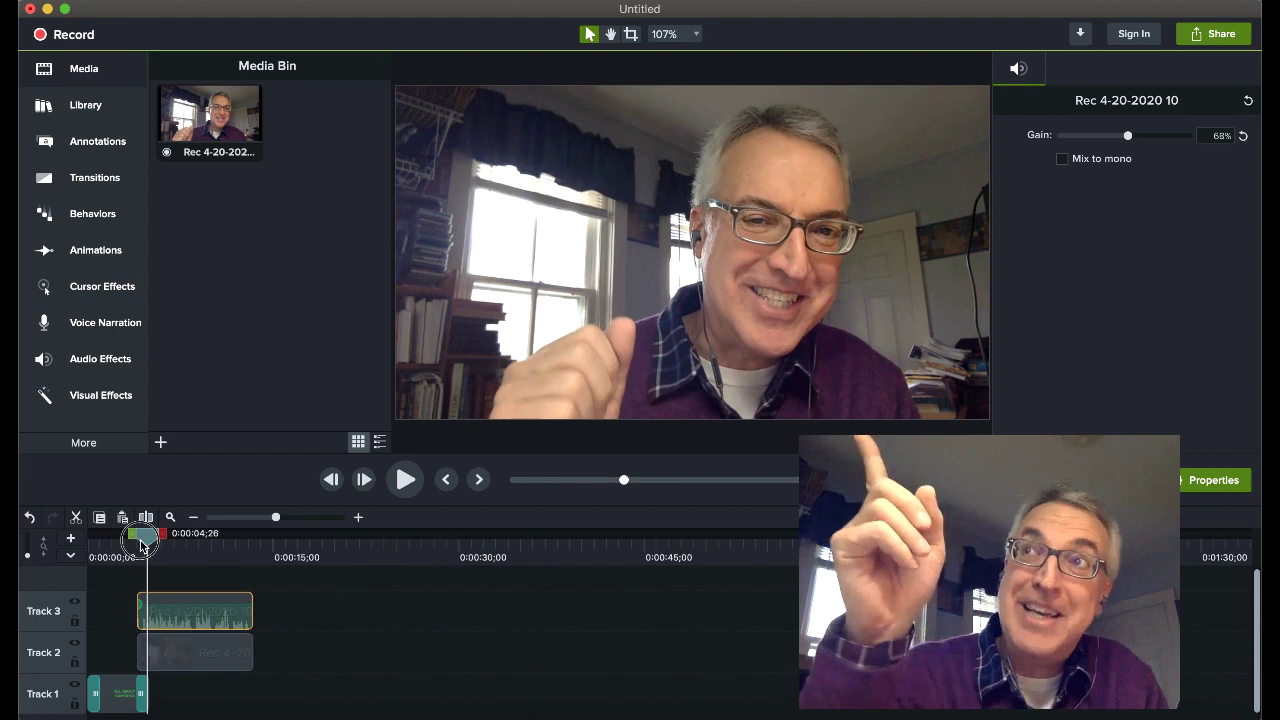
- Put Fade transitions on both ends of the Track 2 webcam clip and play to preview
left_click(92, 178)
left_click_drag(180, 172, 144, 645)
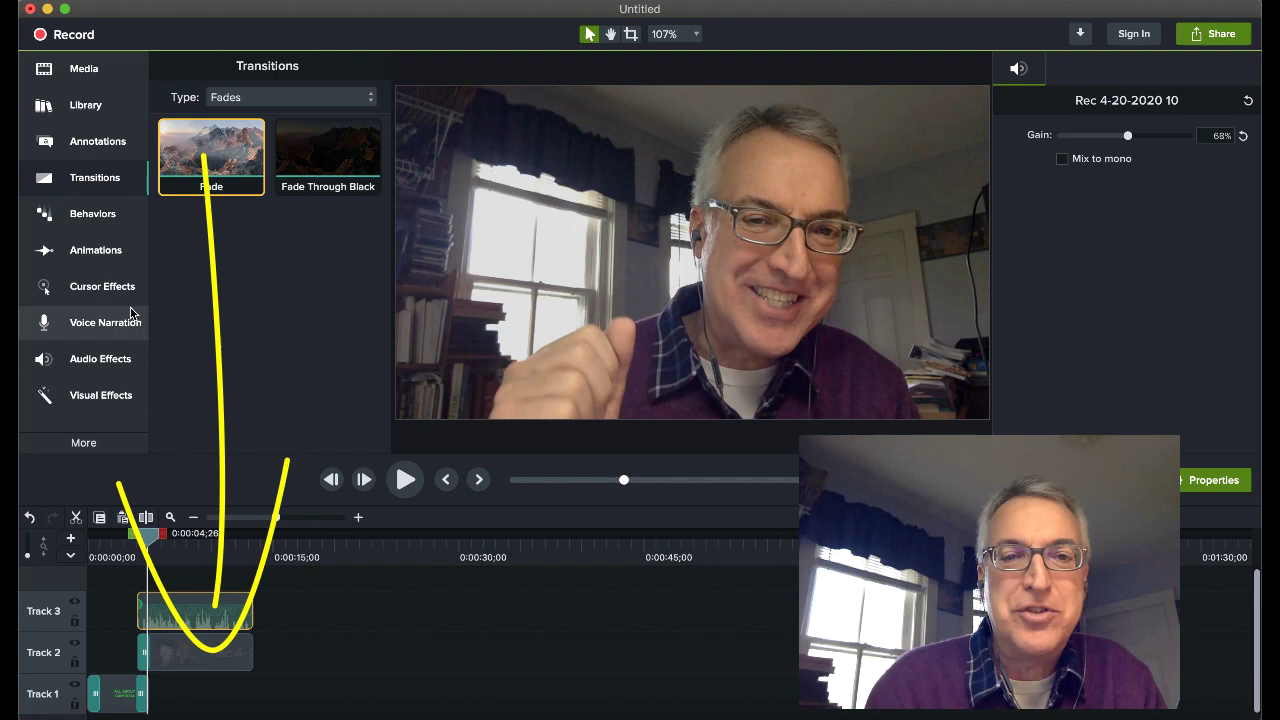
left_click_drag(205, 155, 248, 652)
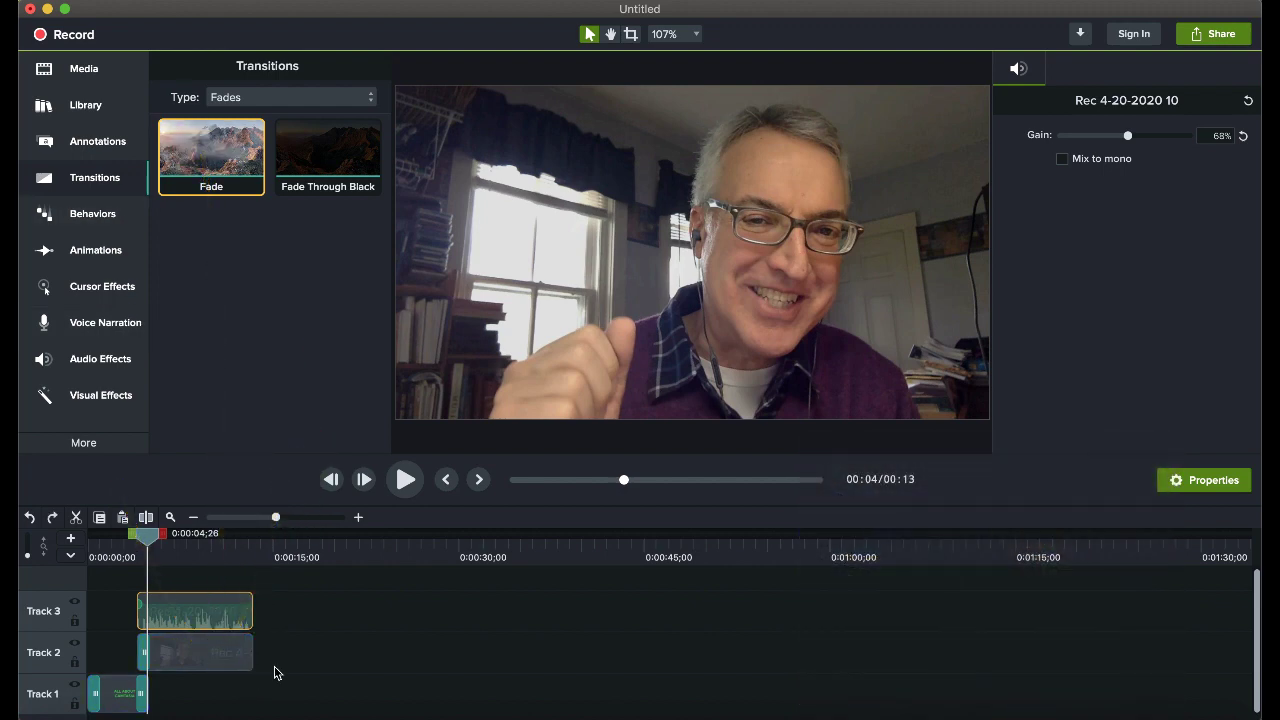
left_click_drag(209, 163, 198, 649)
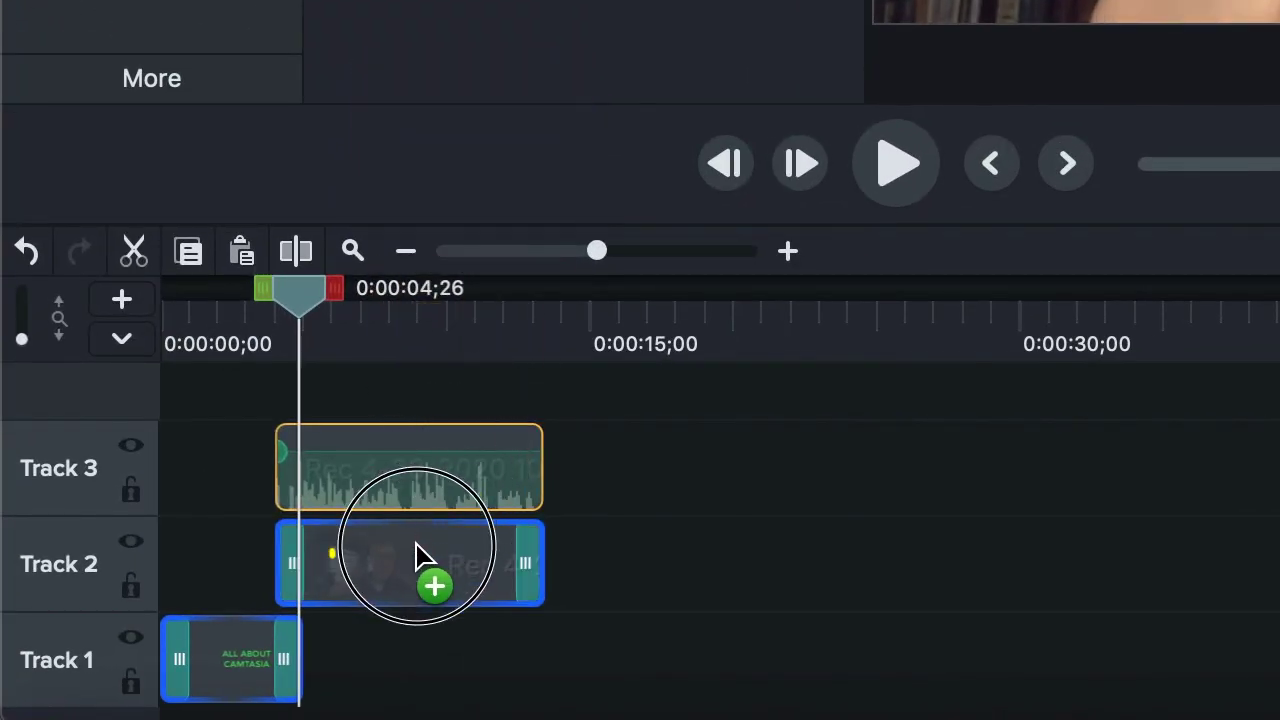
left_click_drag(418, 555, 421, 557)
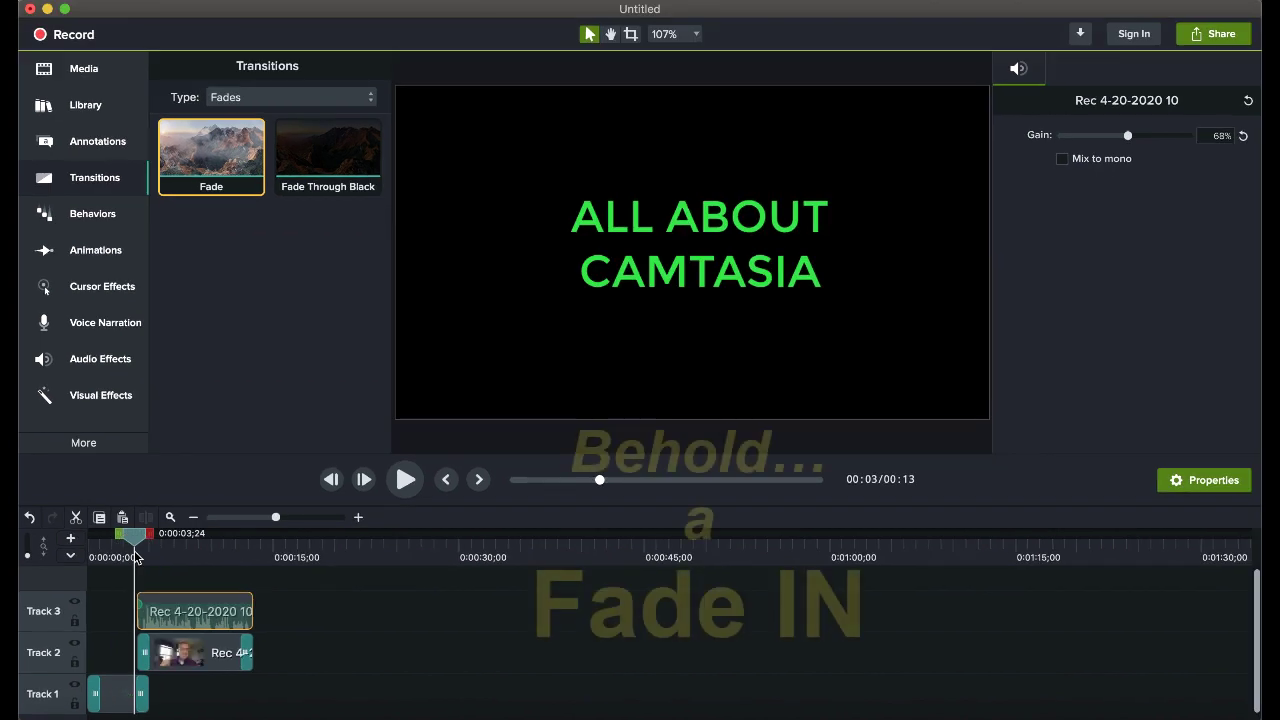
key("space")
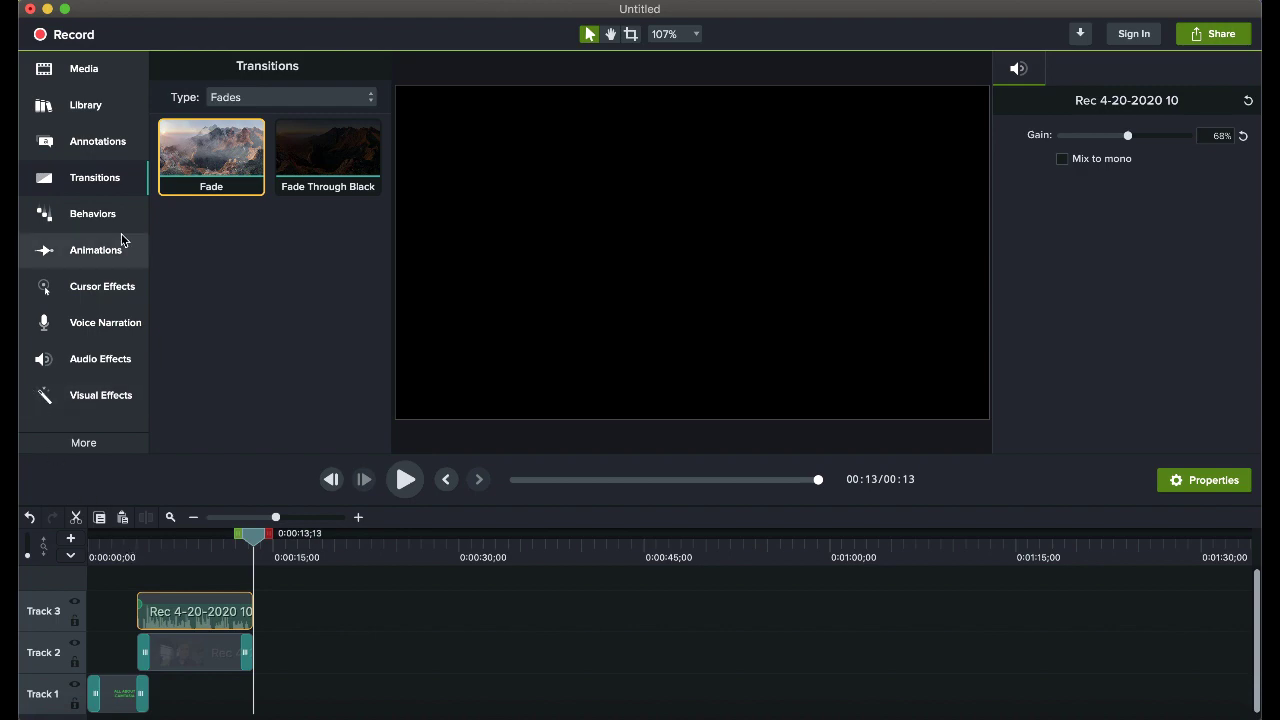
- Record the full Color LCD screen with microphone and system audio on and the webcam off
left_click(62, 36)
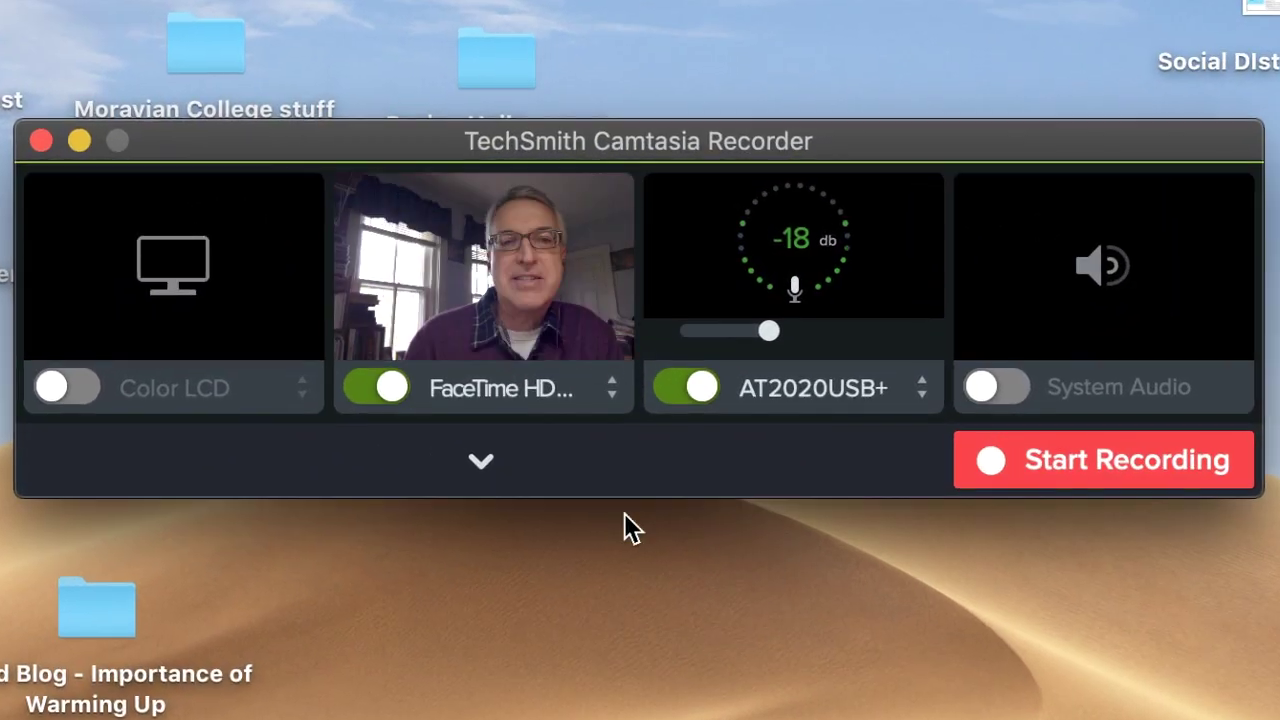
left_click(84, 390)
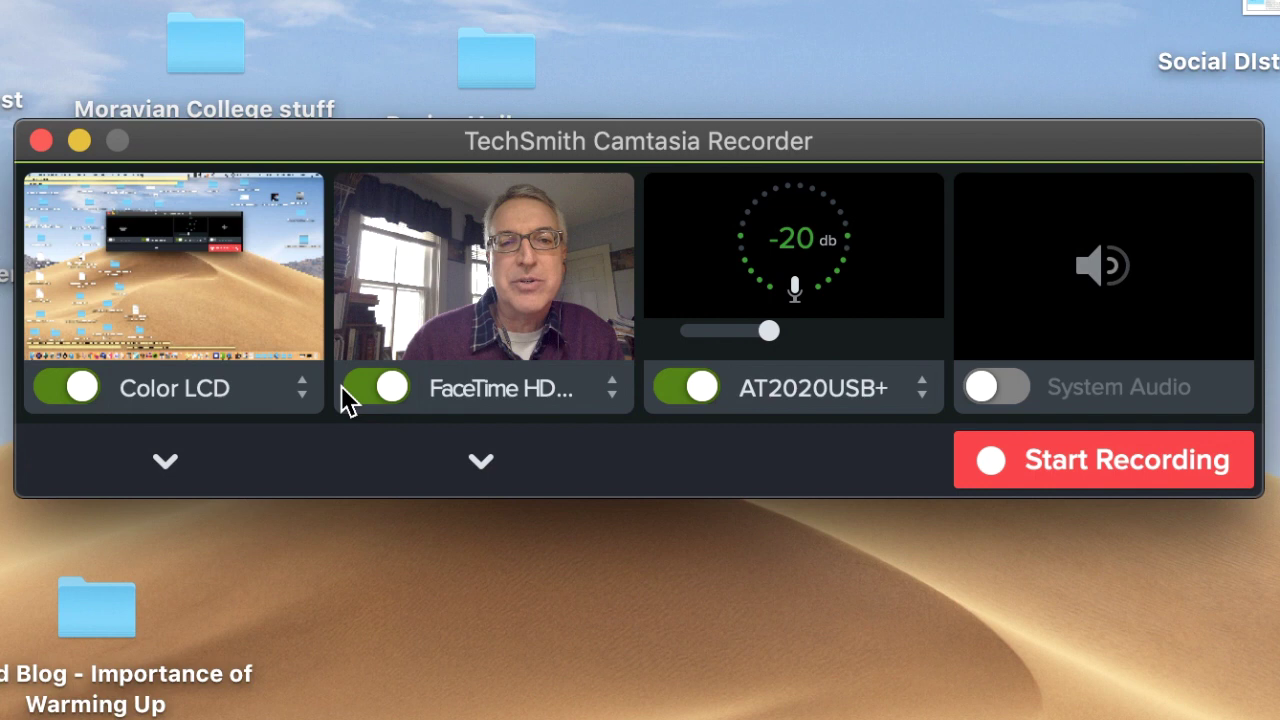
left_click(369, 396)
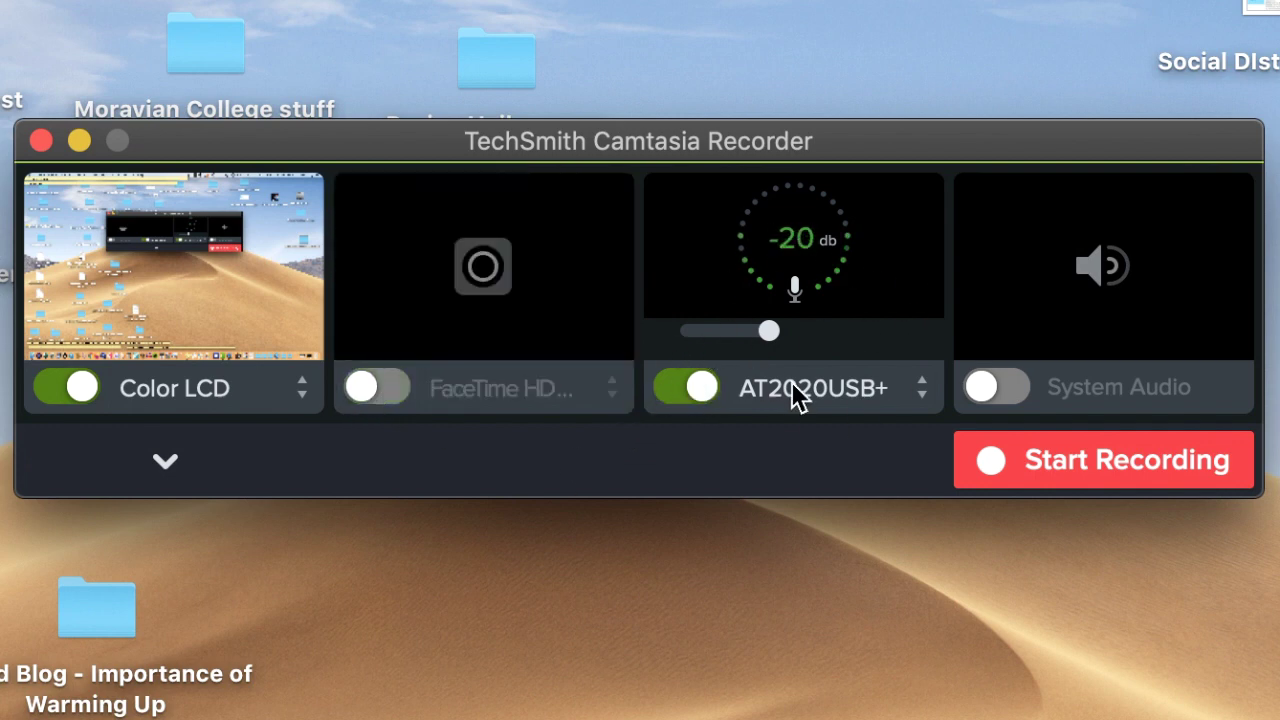
left_click(1024, 392)
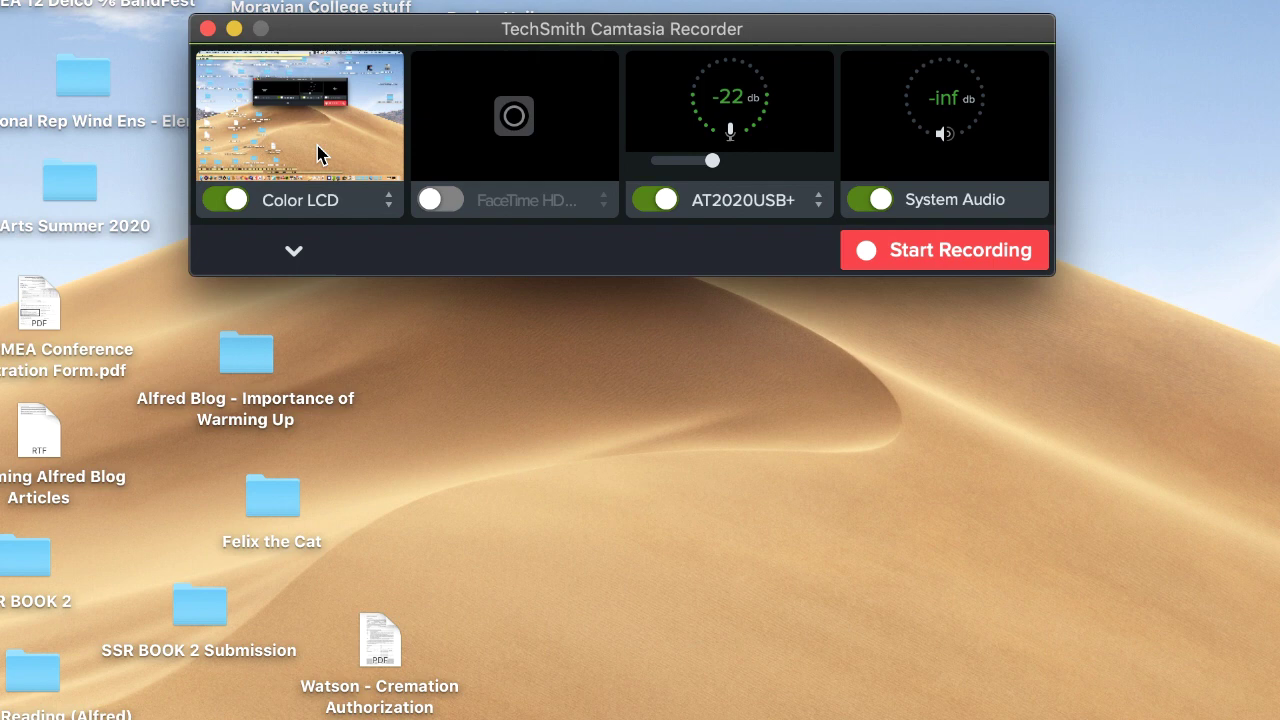
left_click(288, 201)
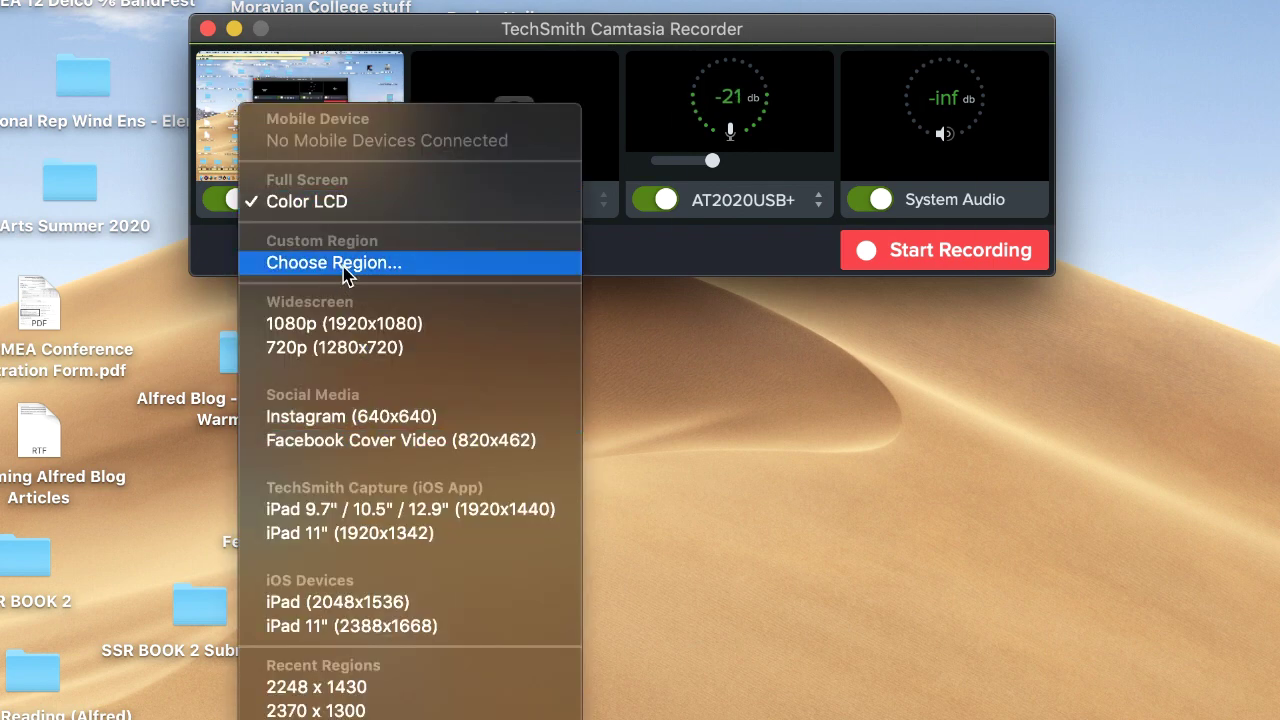
left_click(352, 202)
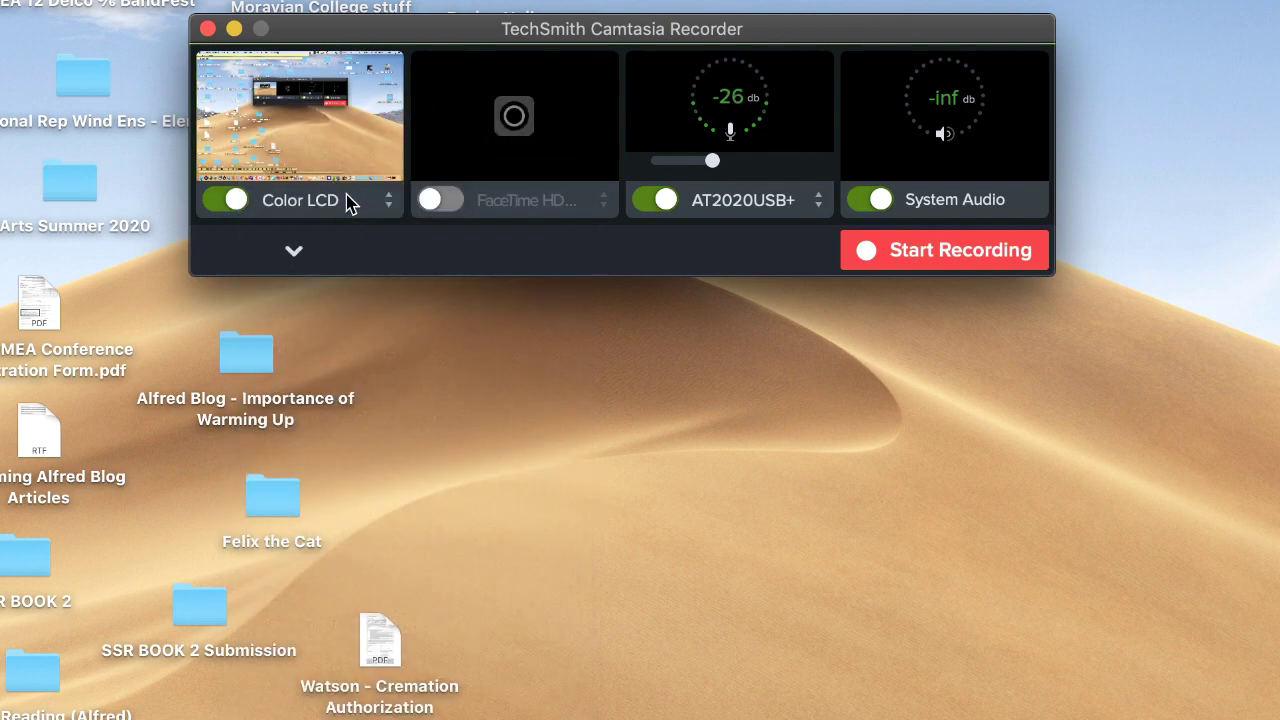
left_click(933, 255)
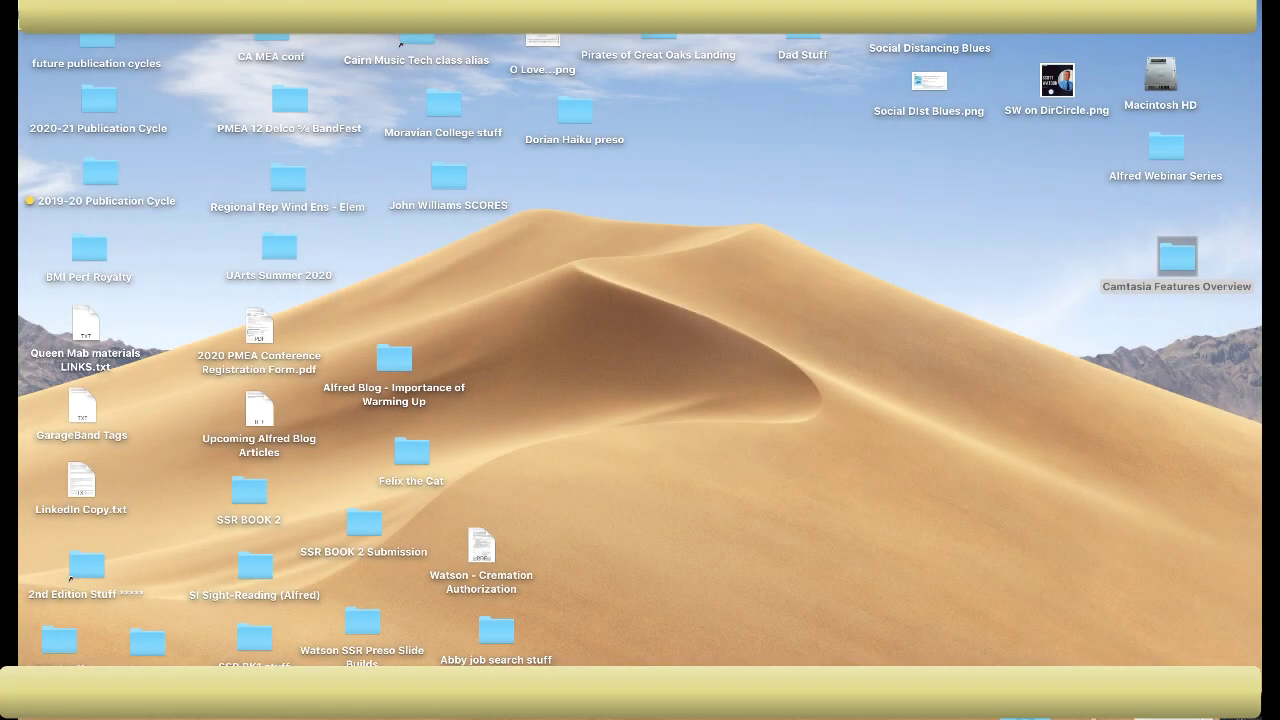
- Play the Record, Edit, Share tutorial video in Chrome, then stop the screen recording
left_click(1160, 716)
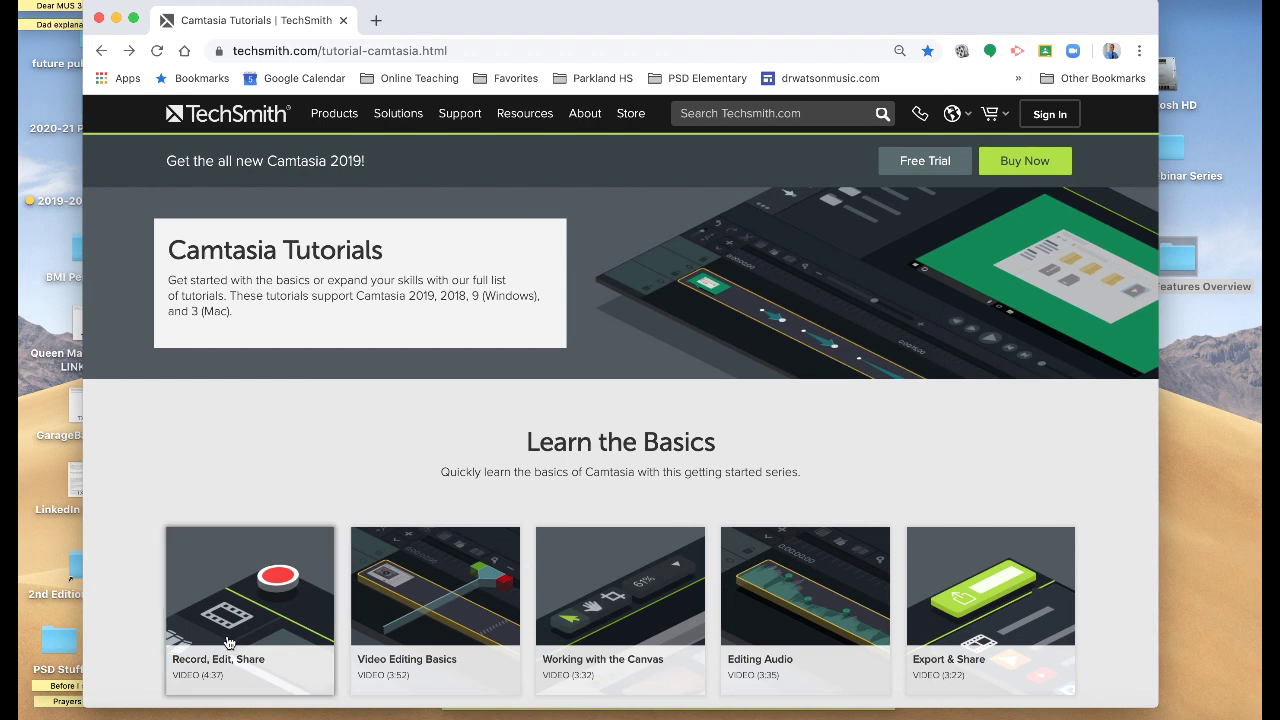
mouse_move(249, 573)
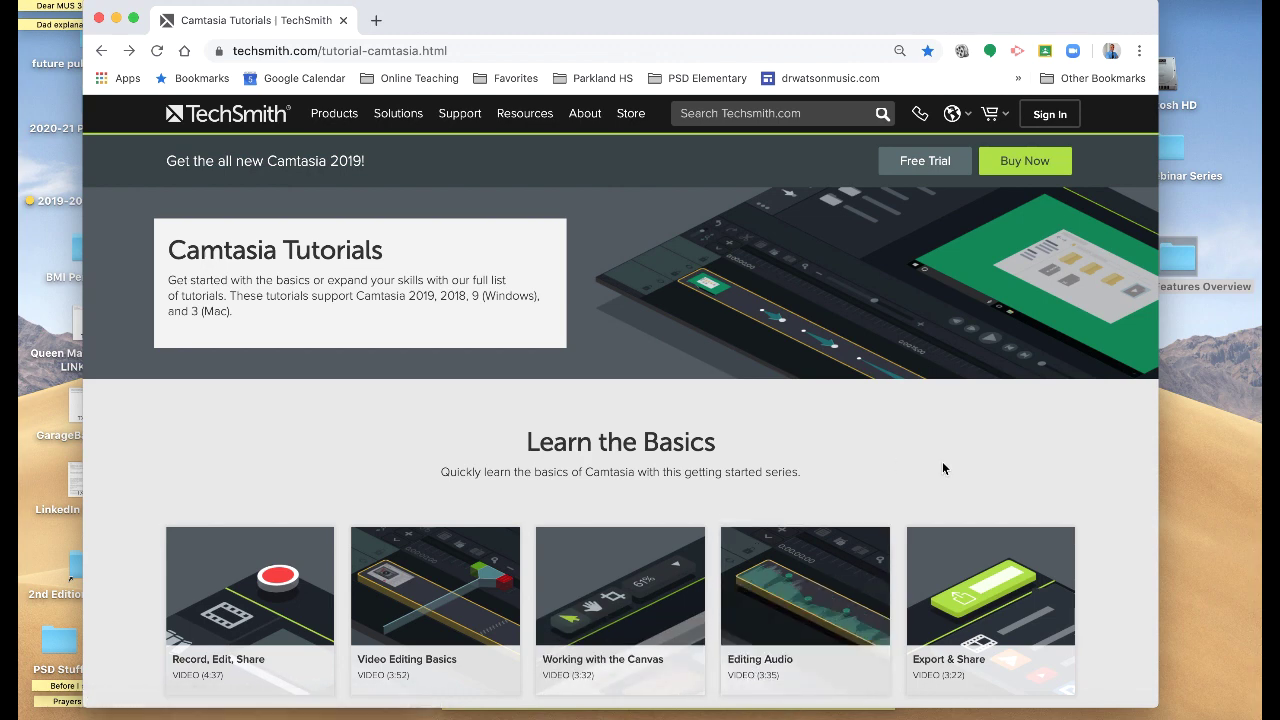
left_click(258, 565)
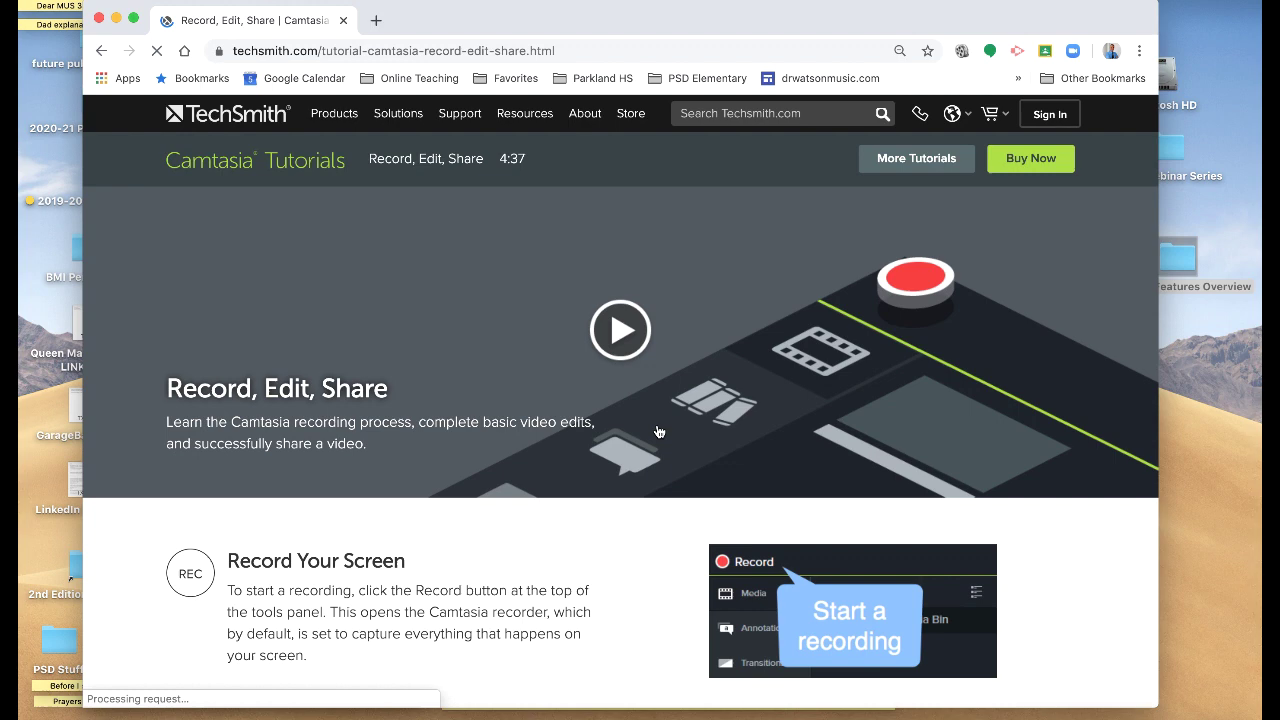
left_click(622, 332)
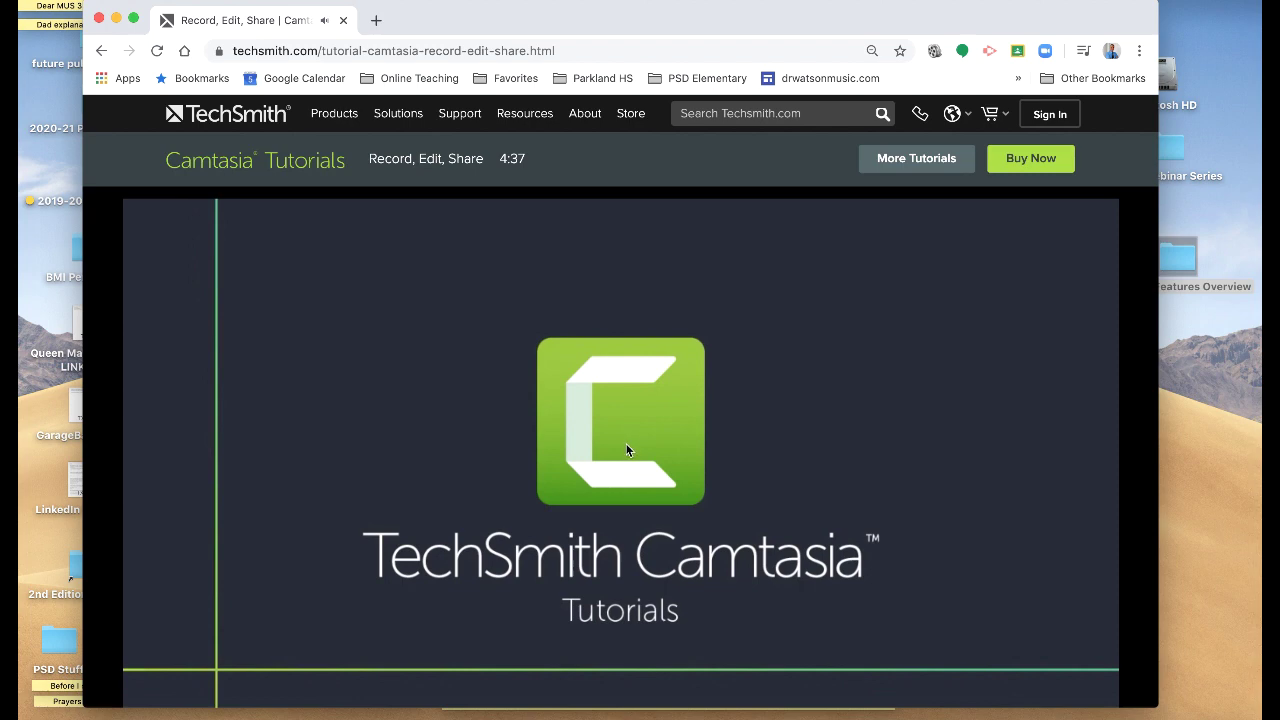
mouse_move(617, 452)
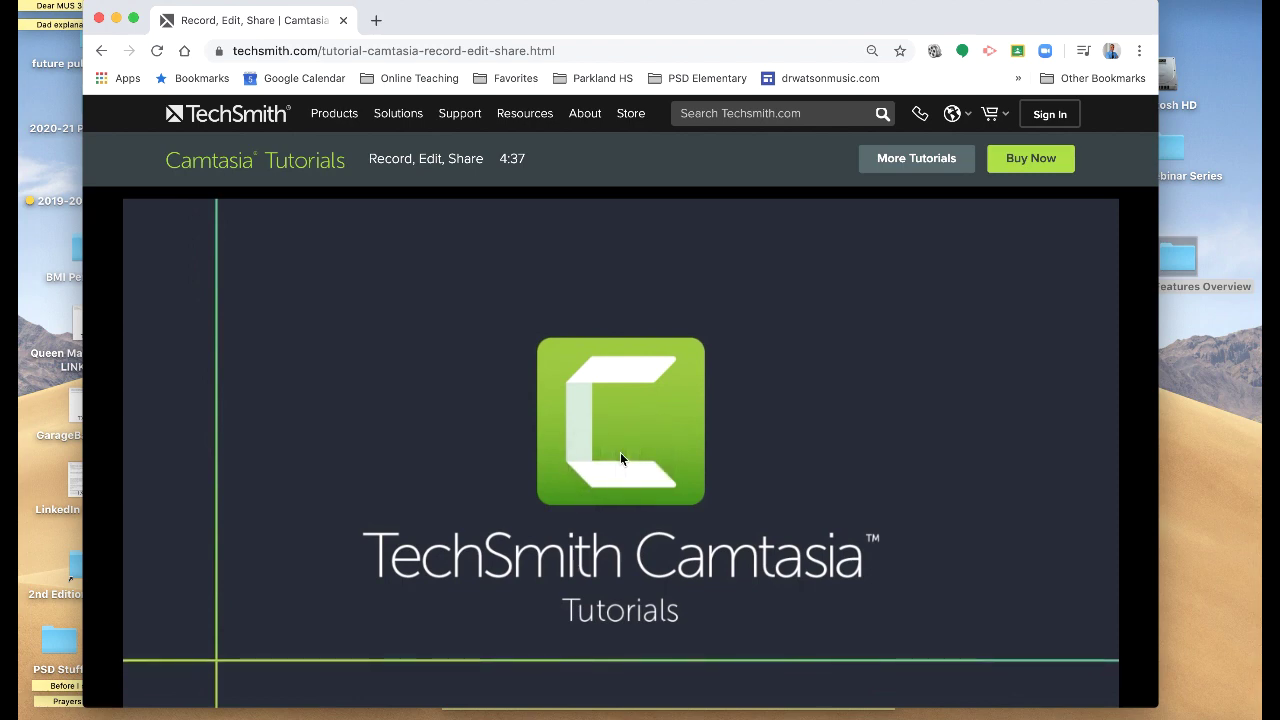
left_click(735, 3)
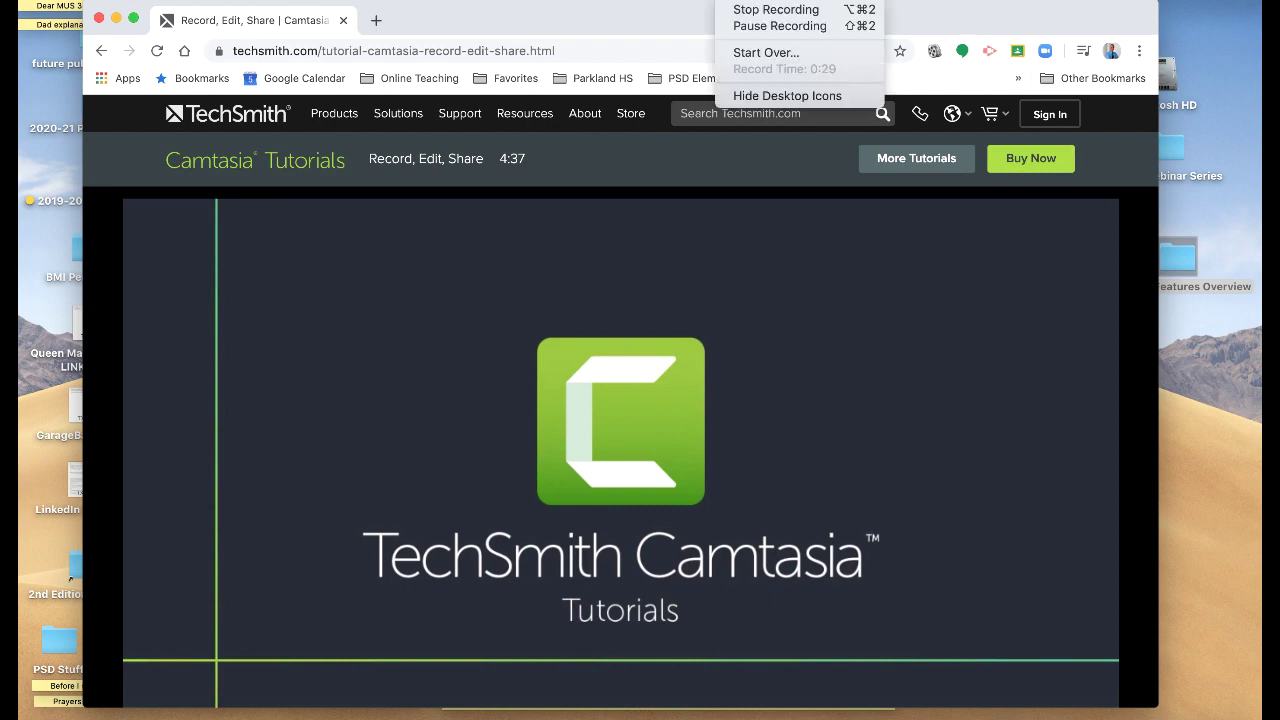
left_click(735, 11)
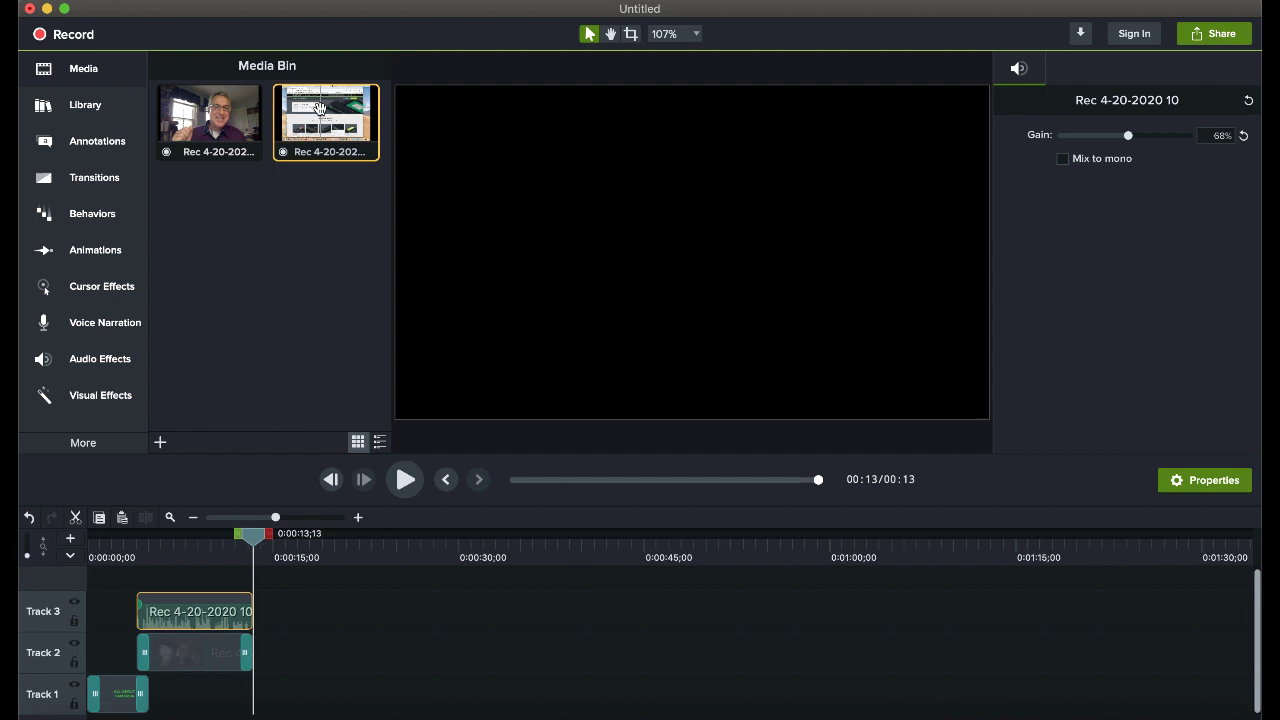
- Place the tutorial recording after the host clip and set its Track 3 audio gain to 57%
left_click_drag(320, 108, 283, 672)
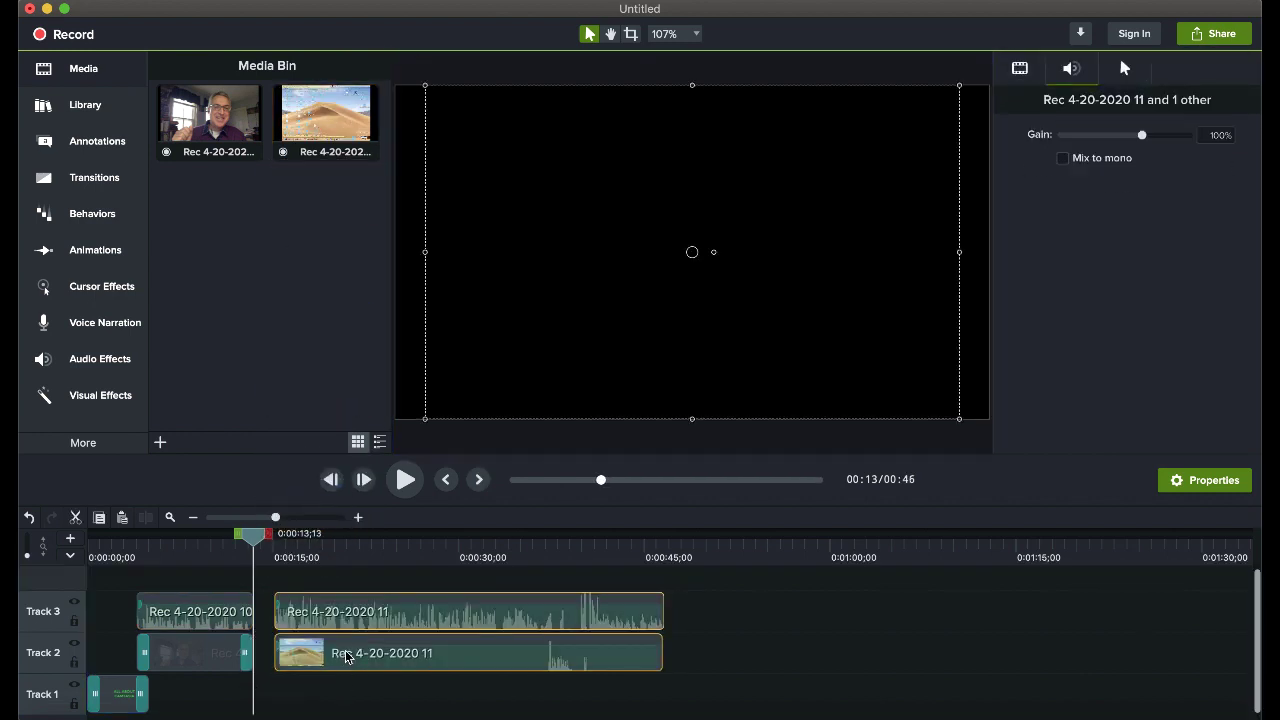
left_click(395, 621)
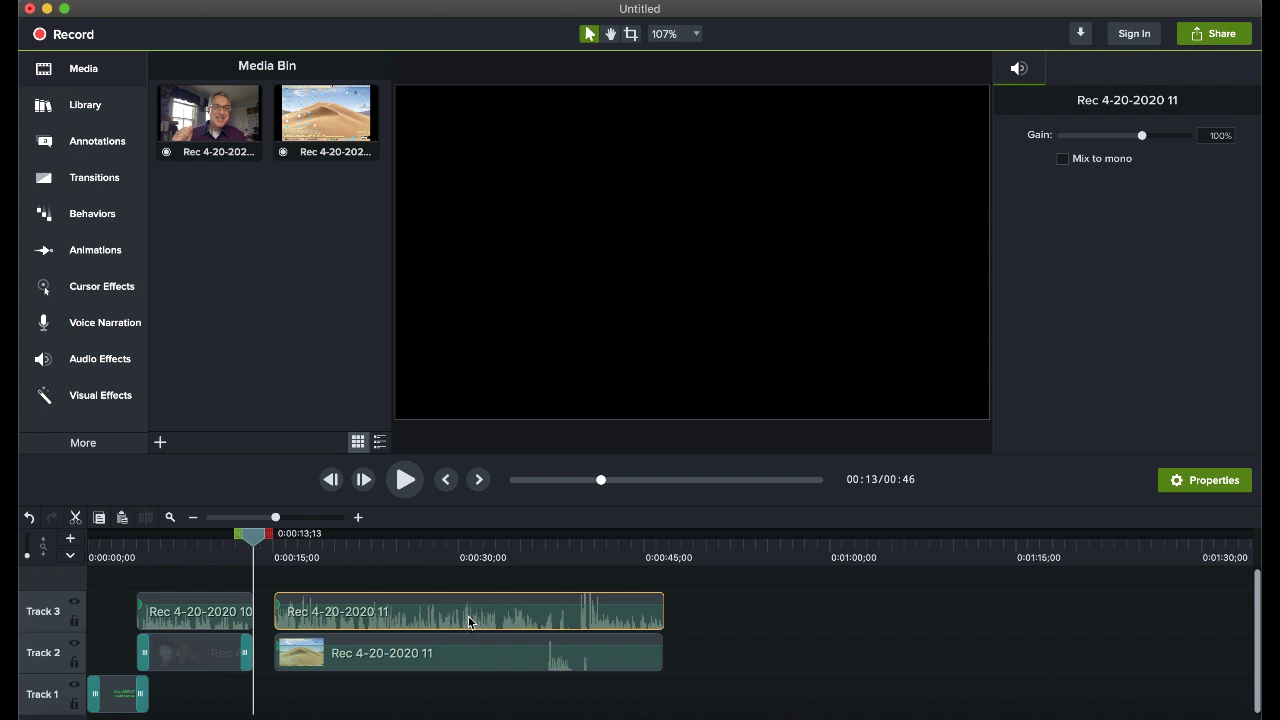
left_click_drag(1143, 140, 1123, 145)
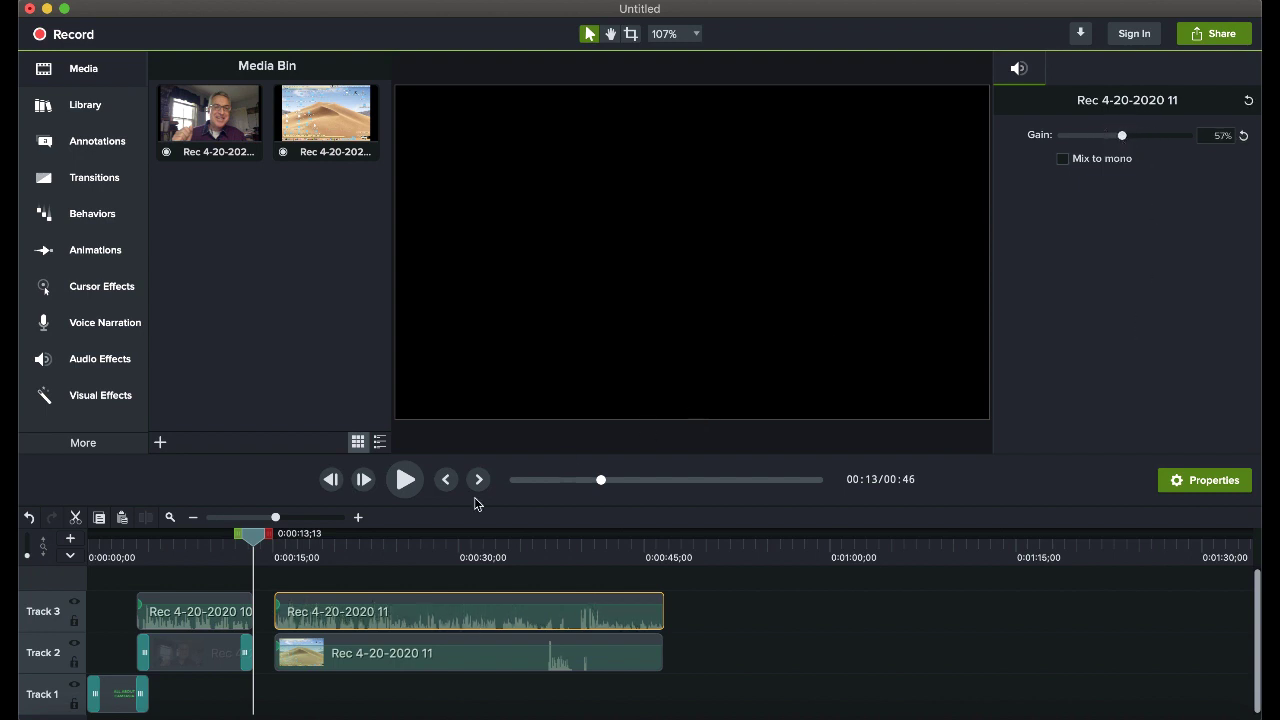
left_click_drag(253, 543, 568, 547)
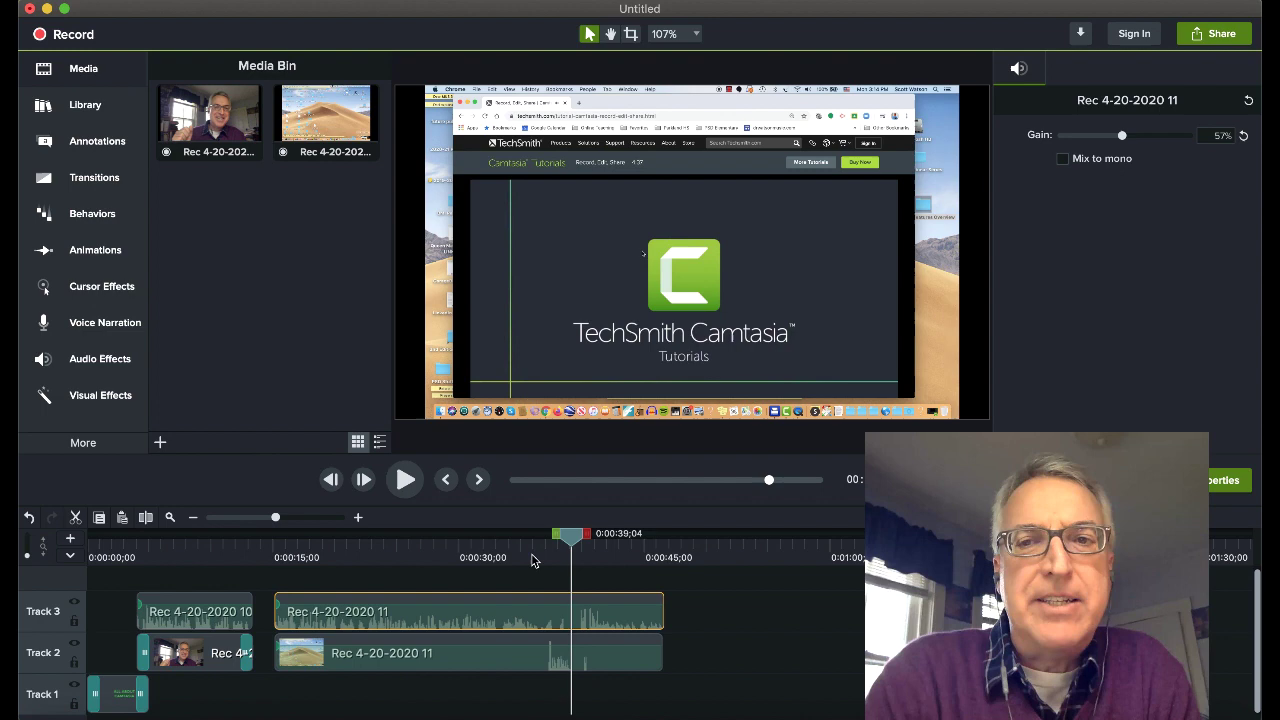
left_click(113, 558)
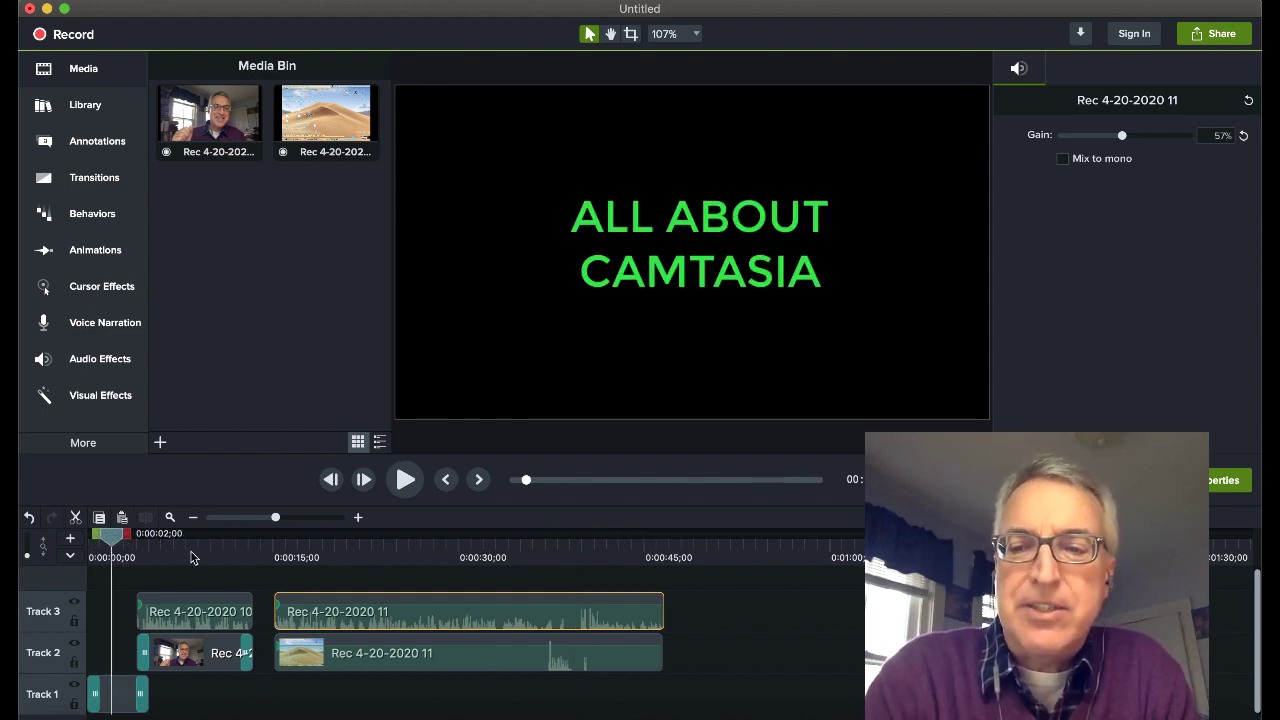
left_click_drag(113, 558, 193, 558)
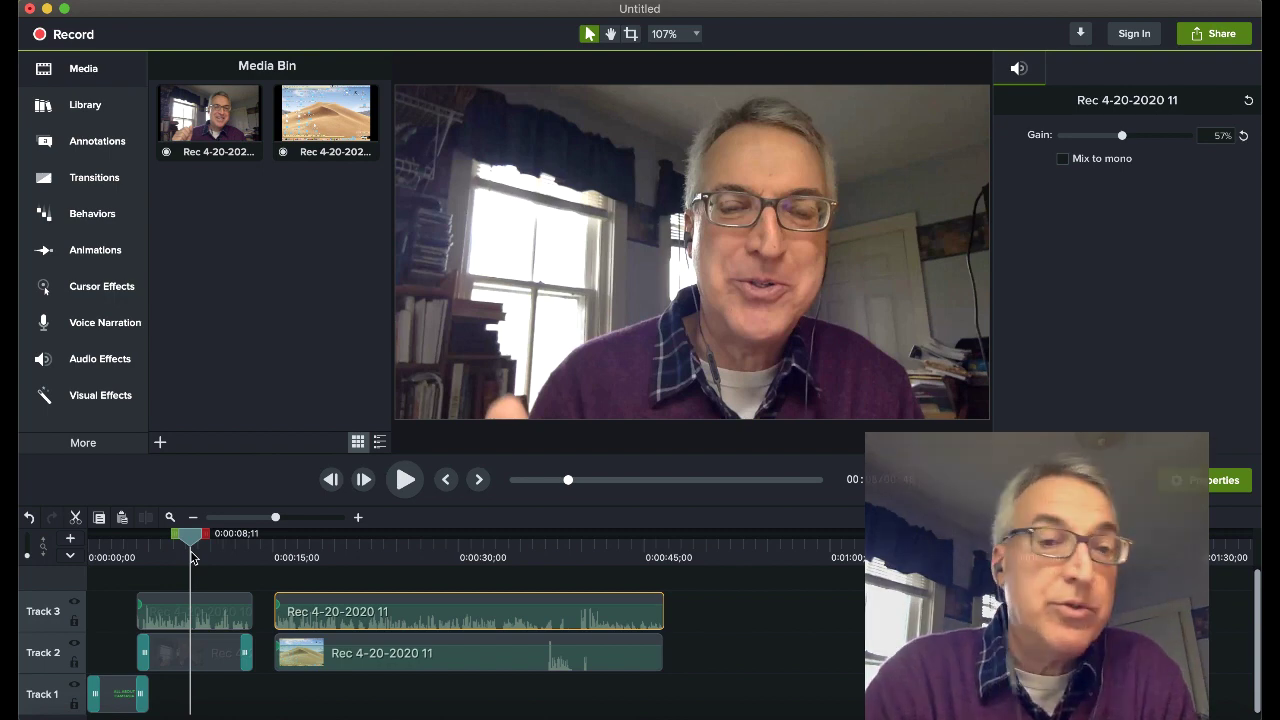
- Add a white-box callout over the host video and widen it
left_click(95, 175)
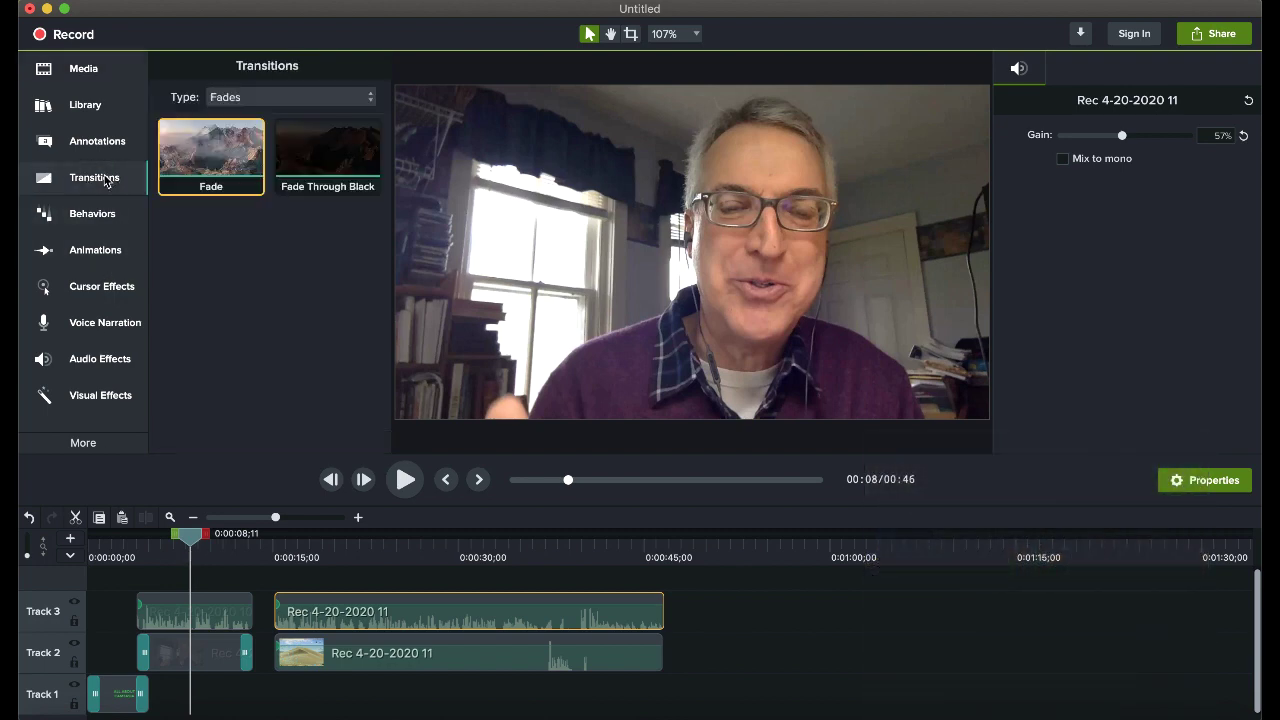
left_click(102, 148)
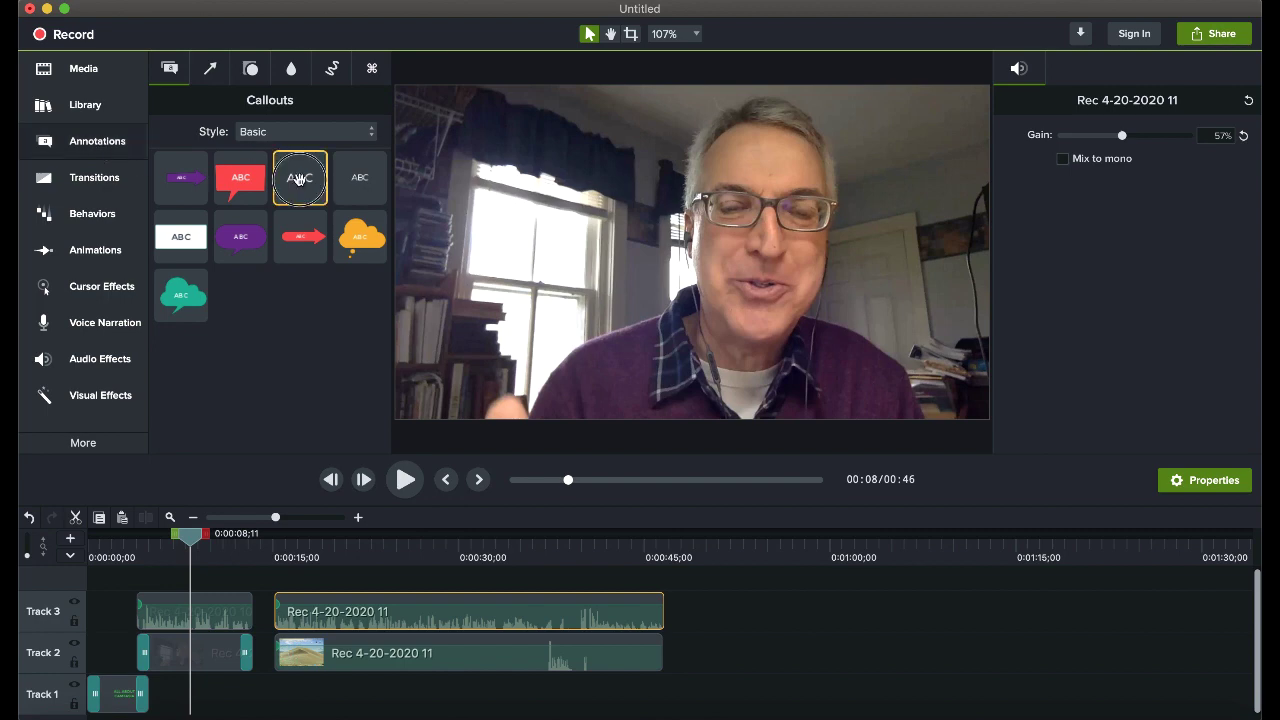
left_click_drag(299, 179, 645, 390)
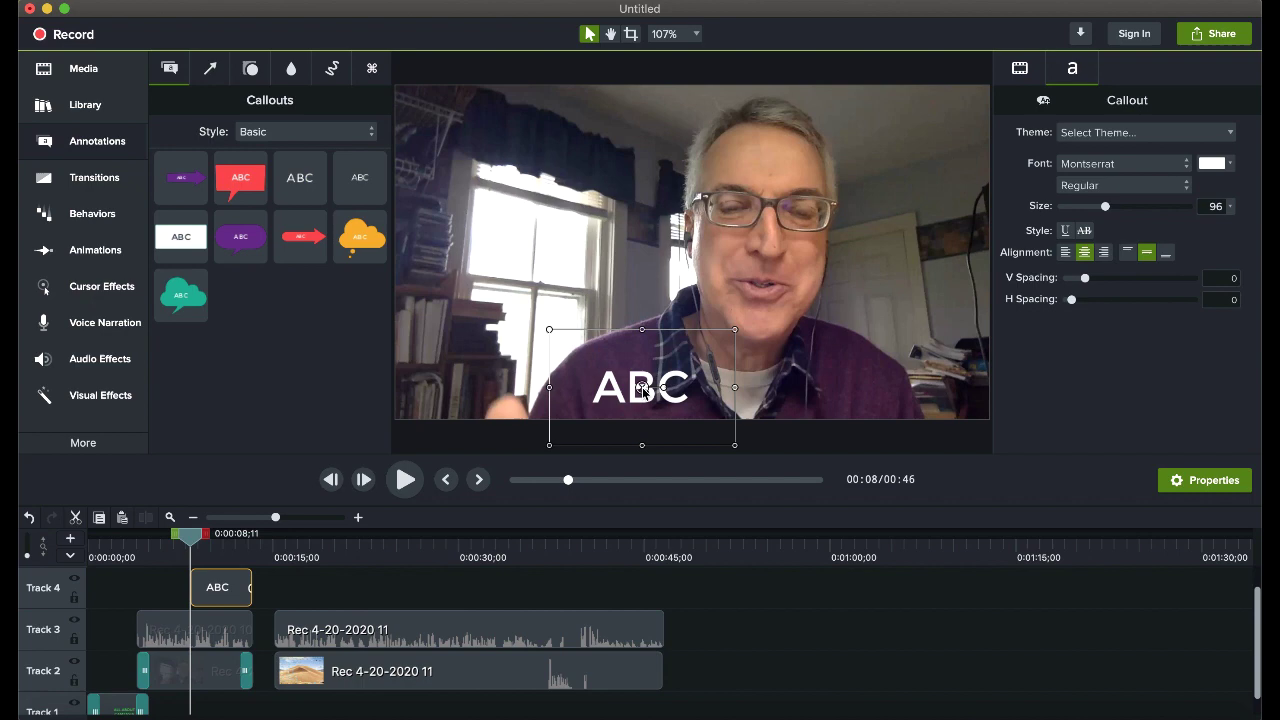
key("Delete")
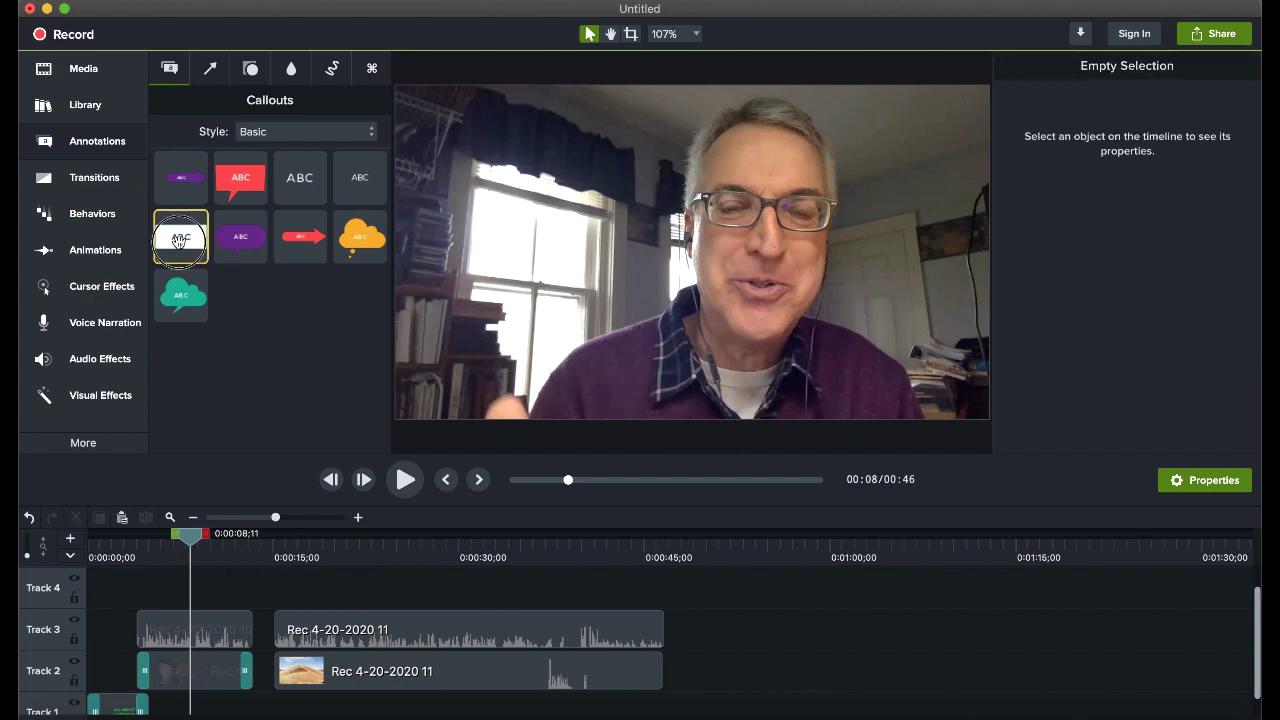
left_click_drag(181, 236, 660, 385)
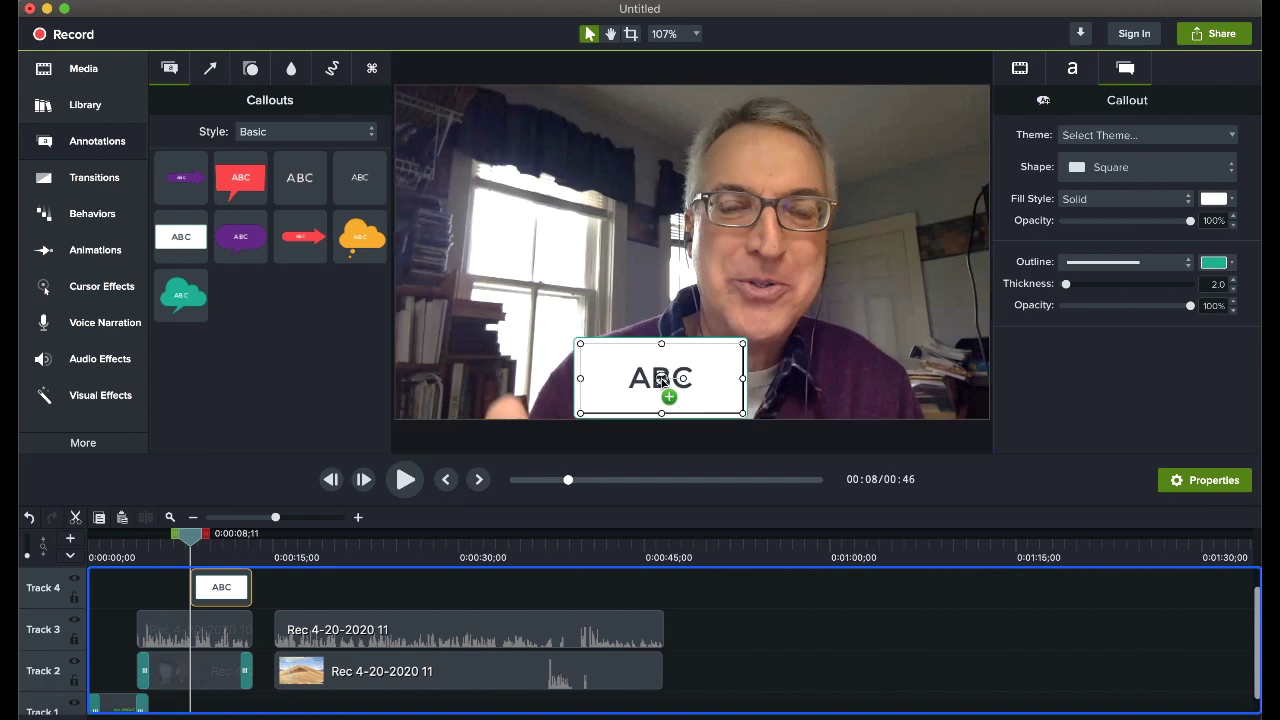
left_click_drag(743, 380, 932, 379)
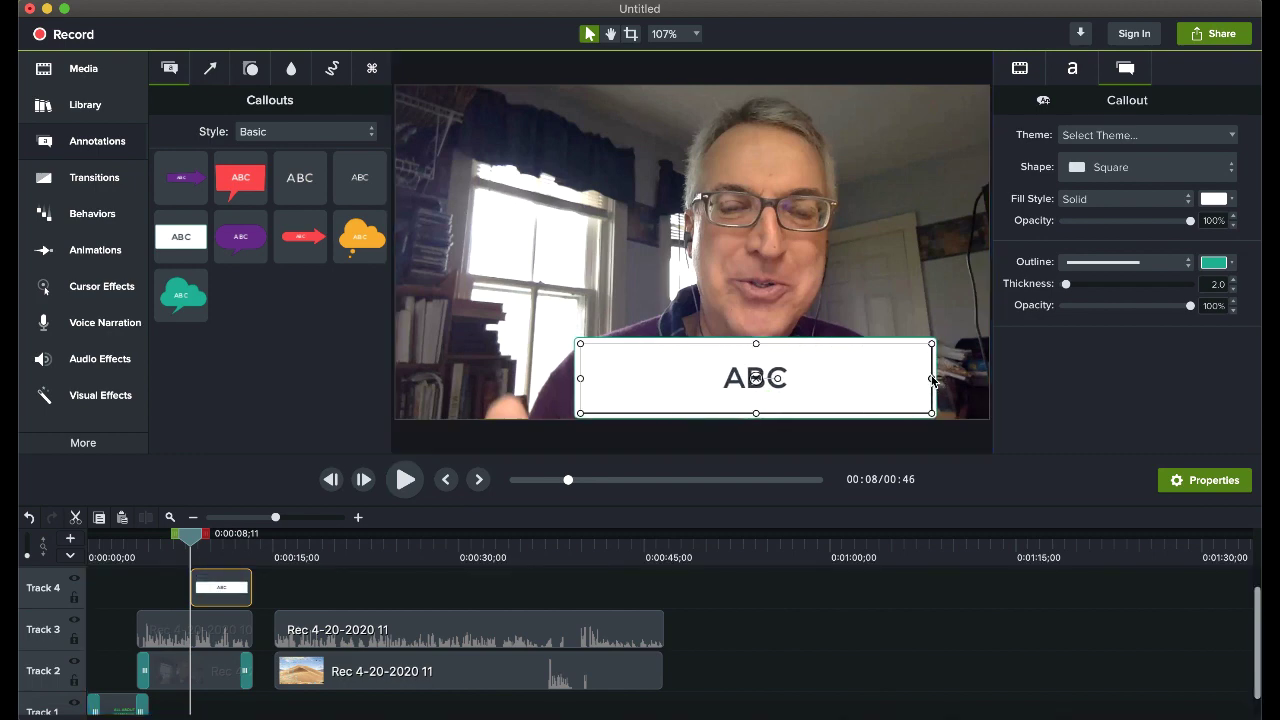
- Enter the host's name and 'Composer & Educator' on two lines in the callout
double_click(780, 385)
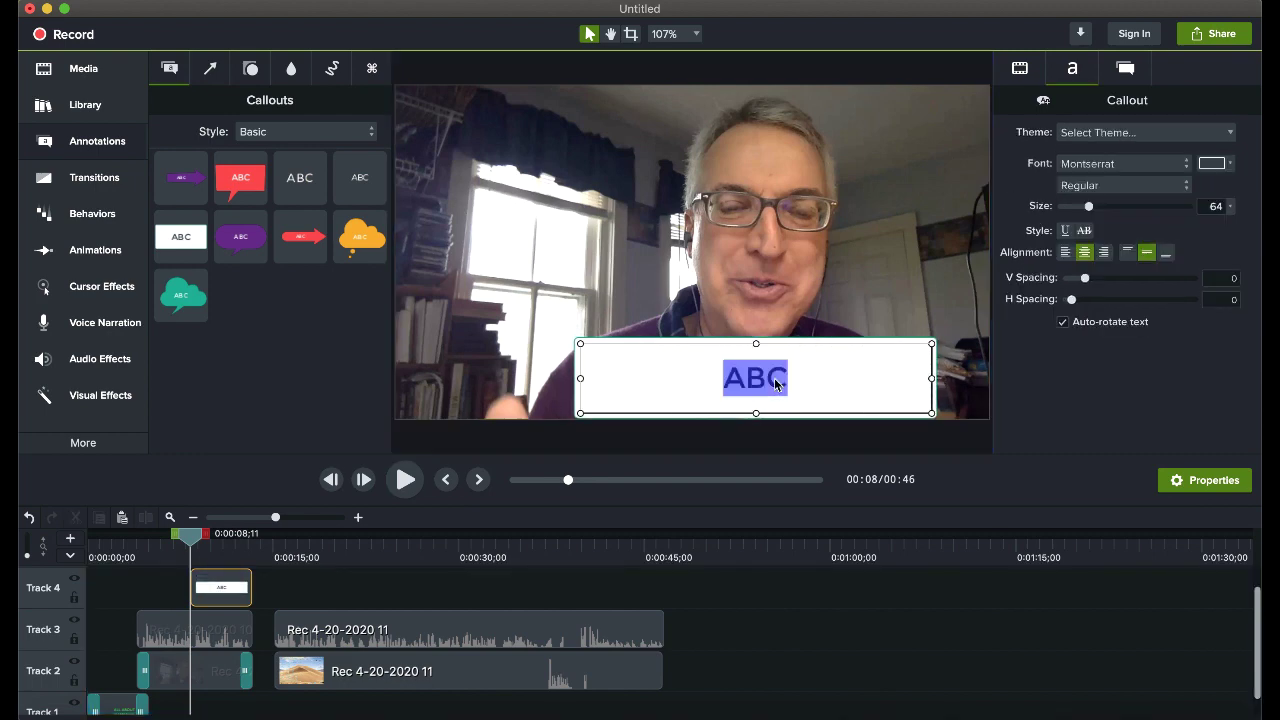
type("Dr. Scott Watson")
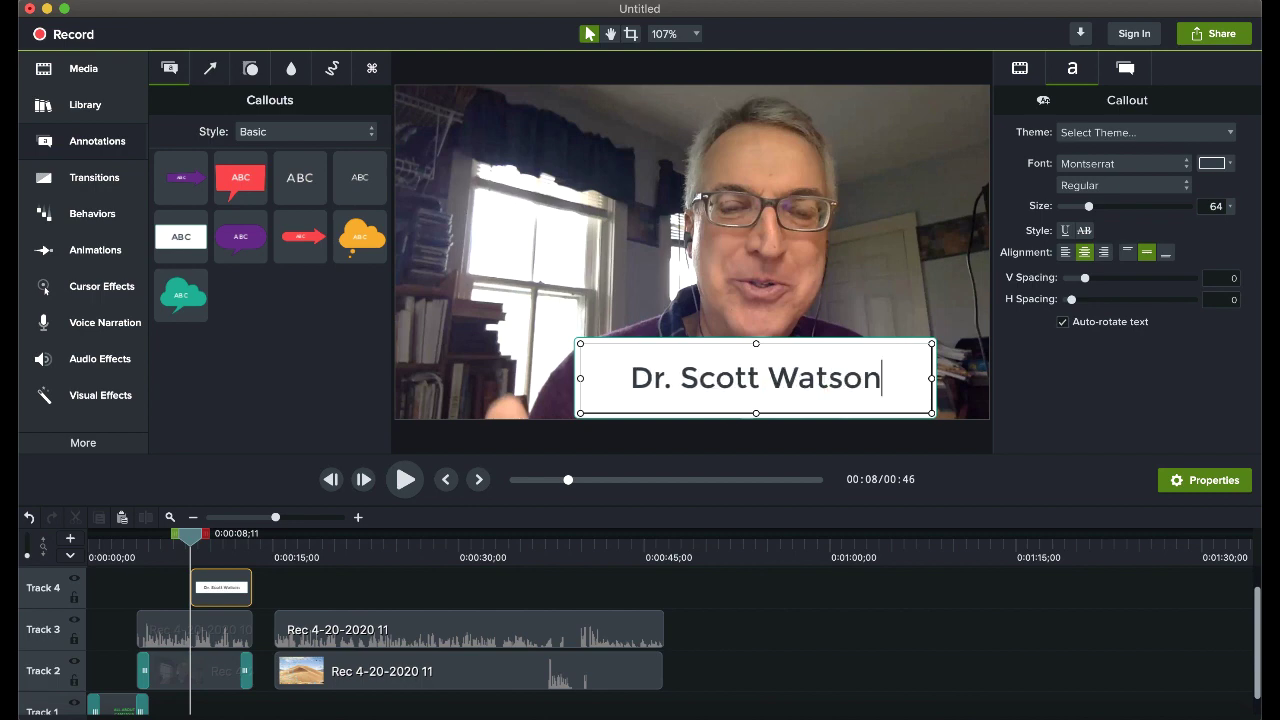
key("Return")
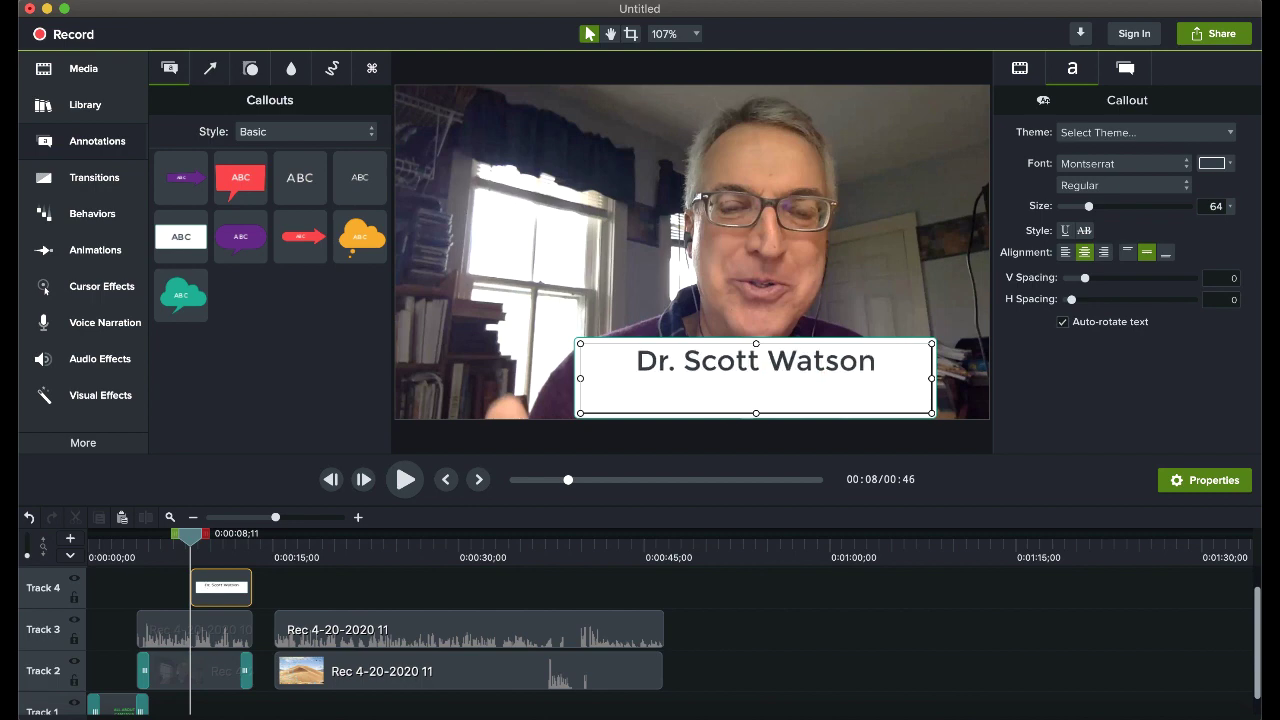
type("Compos")
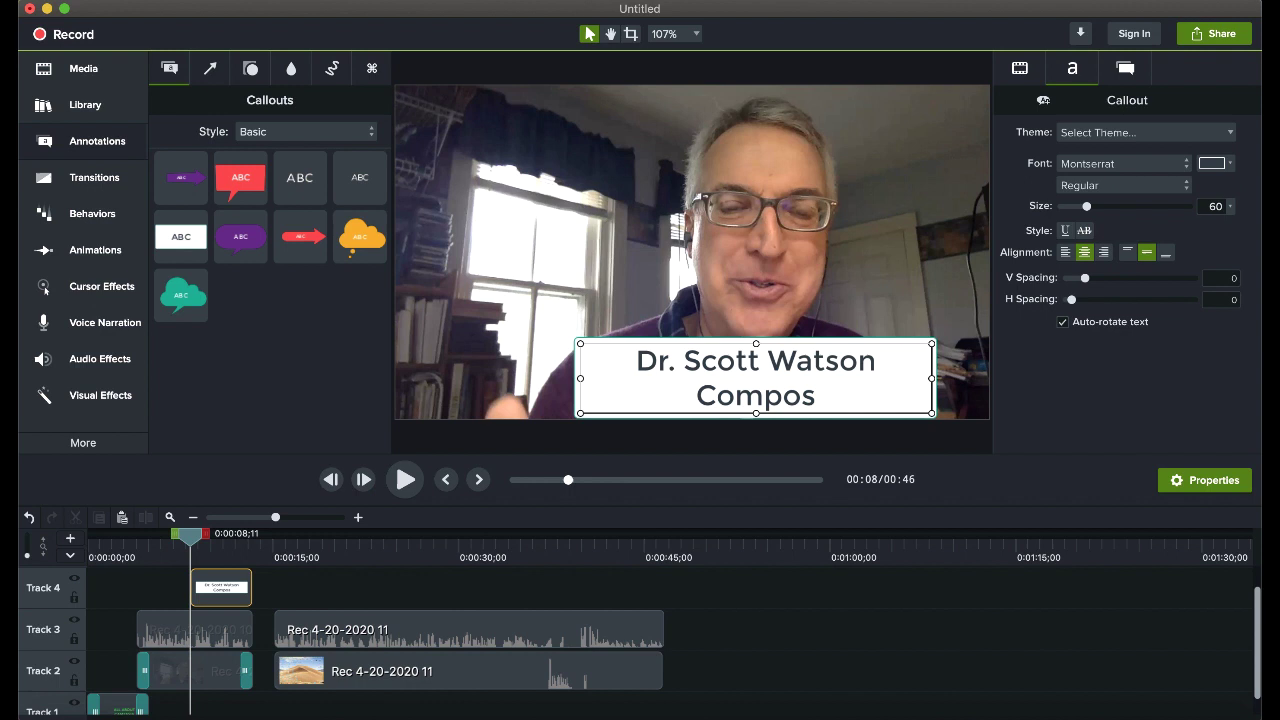
type("er & Educator")
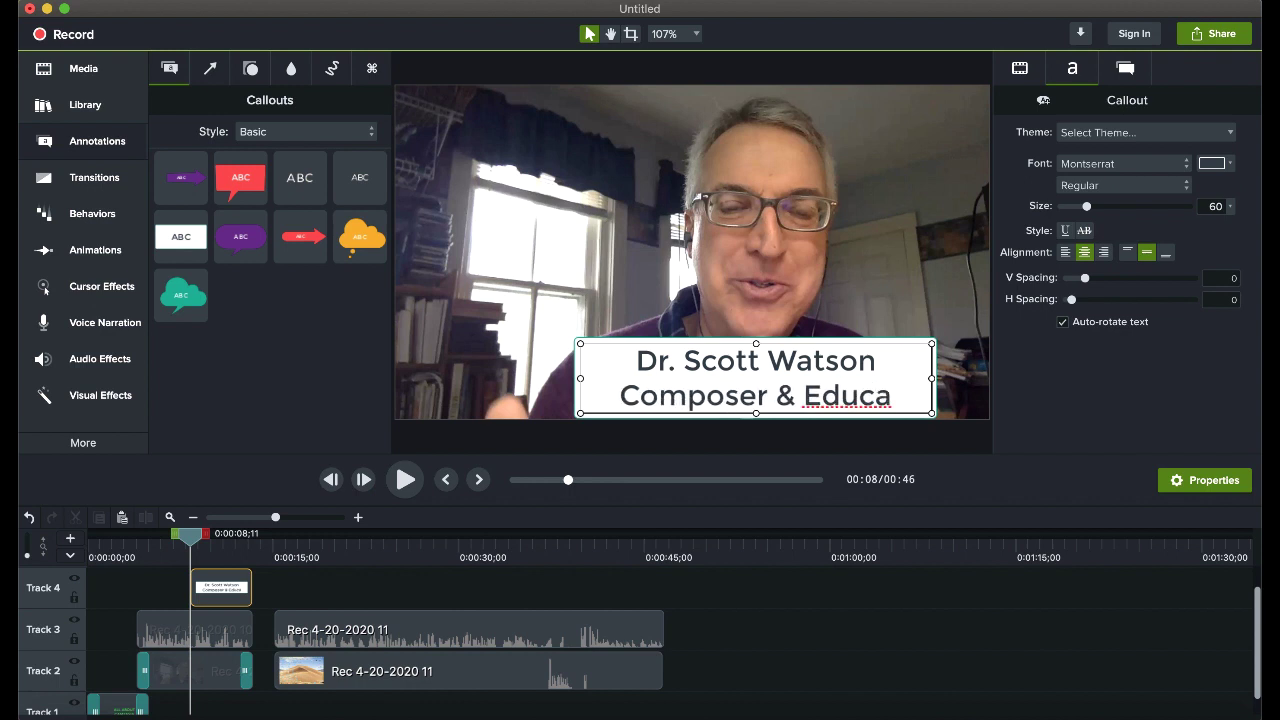
- Reduce the text size of the callout's 'Composer & Educator' line
double_click(716, 404)
left_click(716, 404)
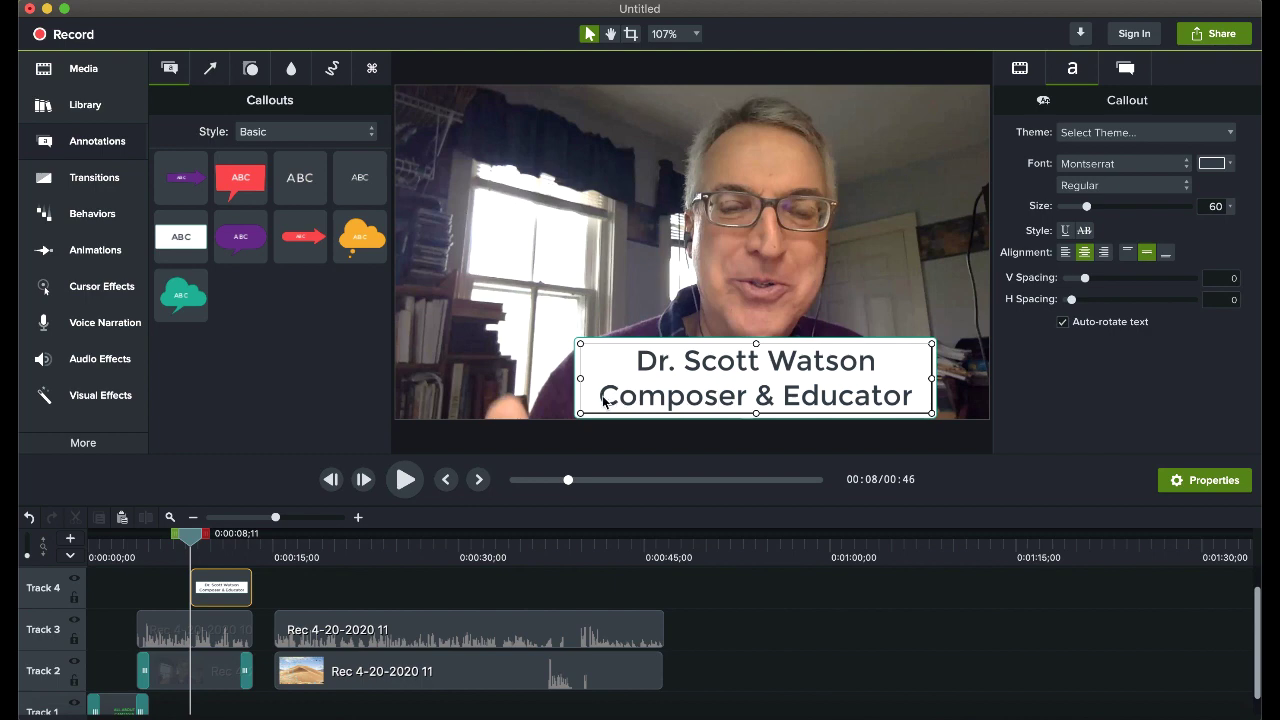
left_click_drag(603, 401, 903, 402)
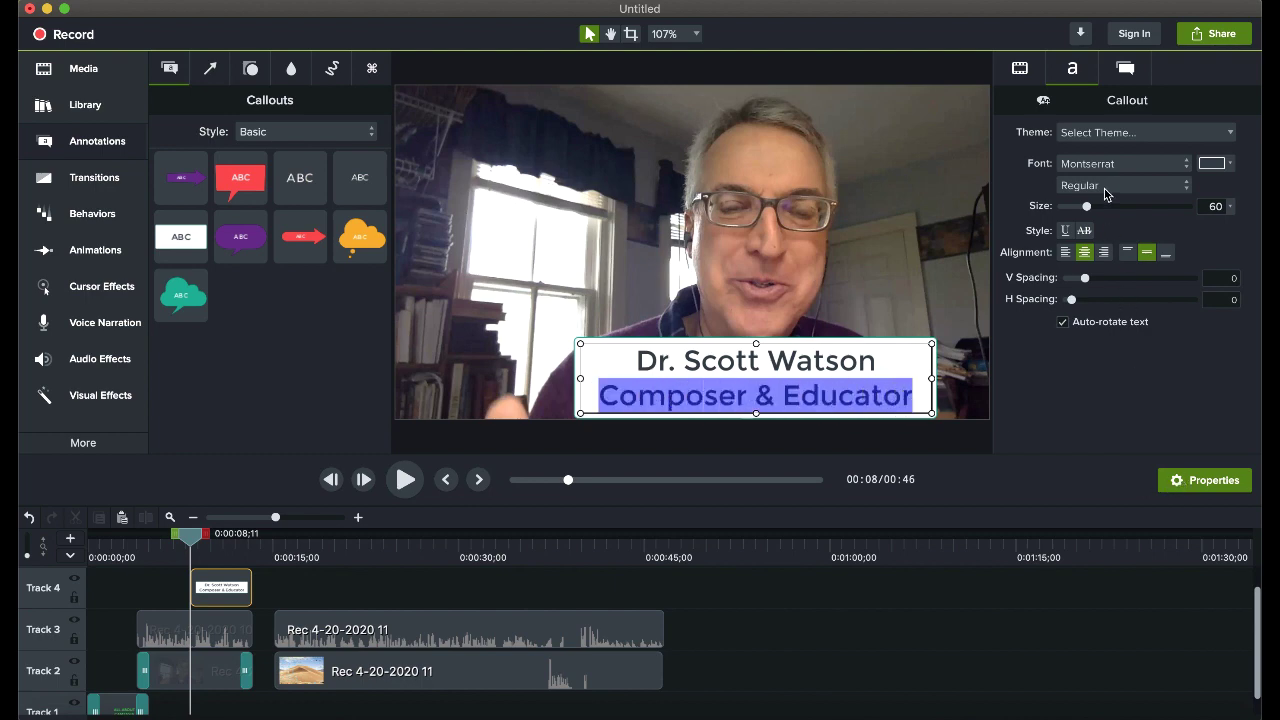
left_click_drag(1086, 206, 1081, 214)
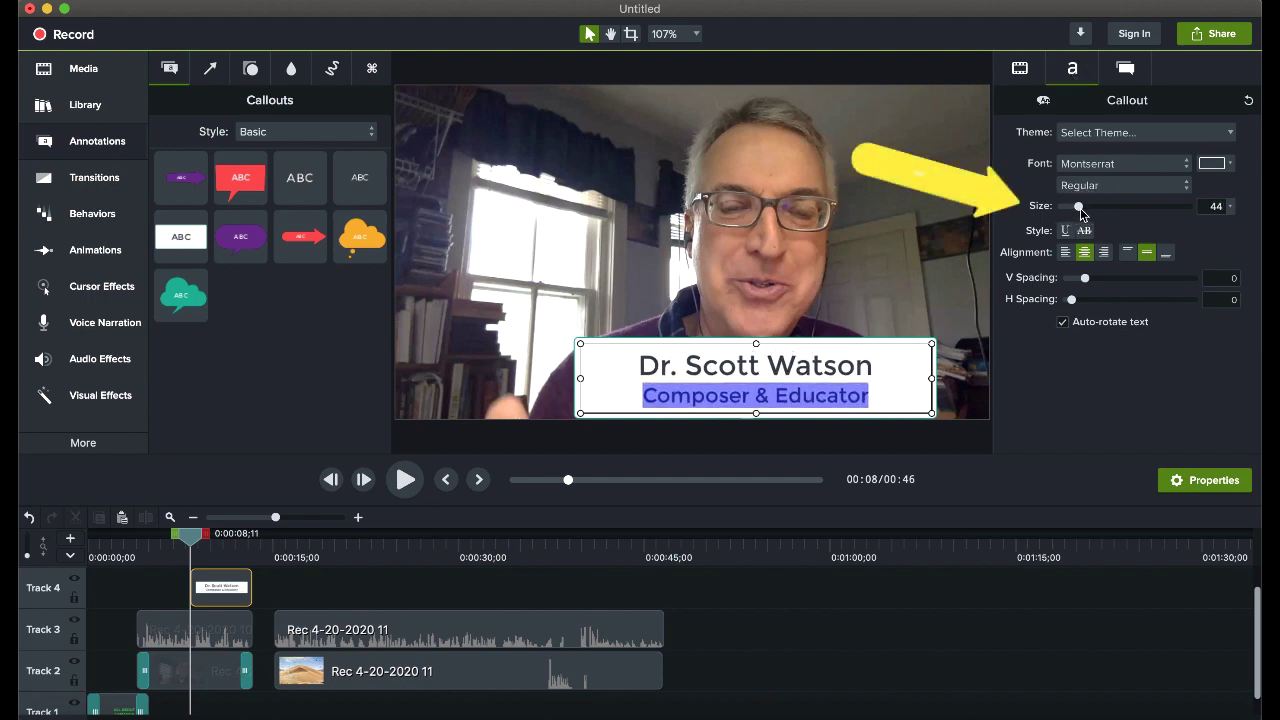
- Narrow the callout box and position it as a lower third near the bottom centre
left_click(928, 318)
left_click(933, 378)
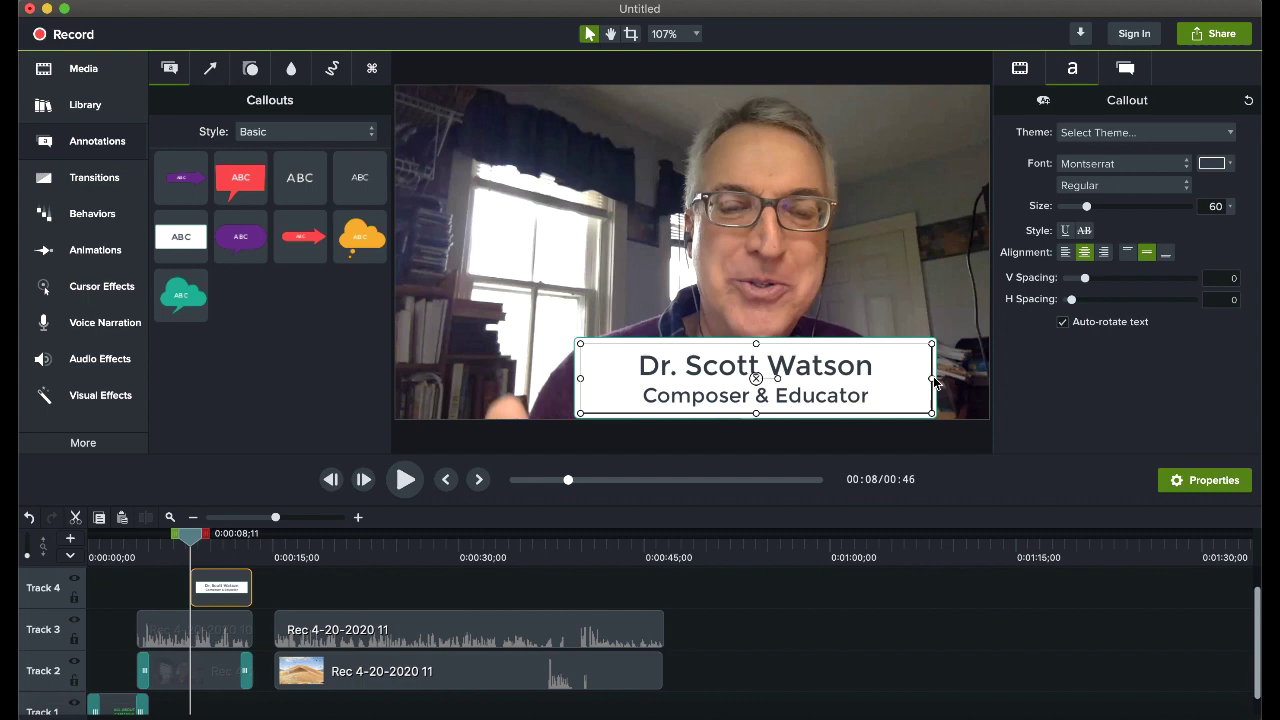
left_click_drag(933, 378, 852, 378)
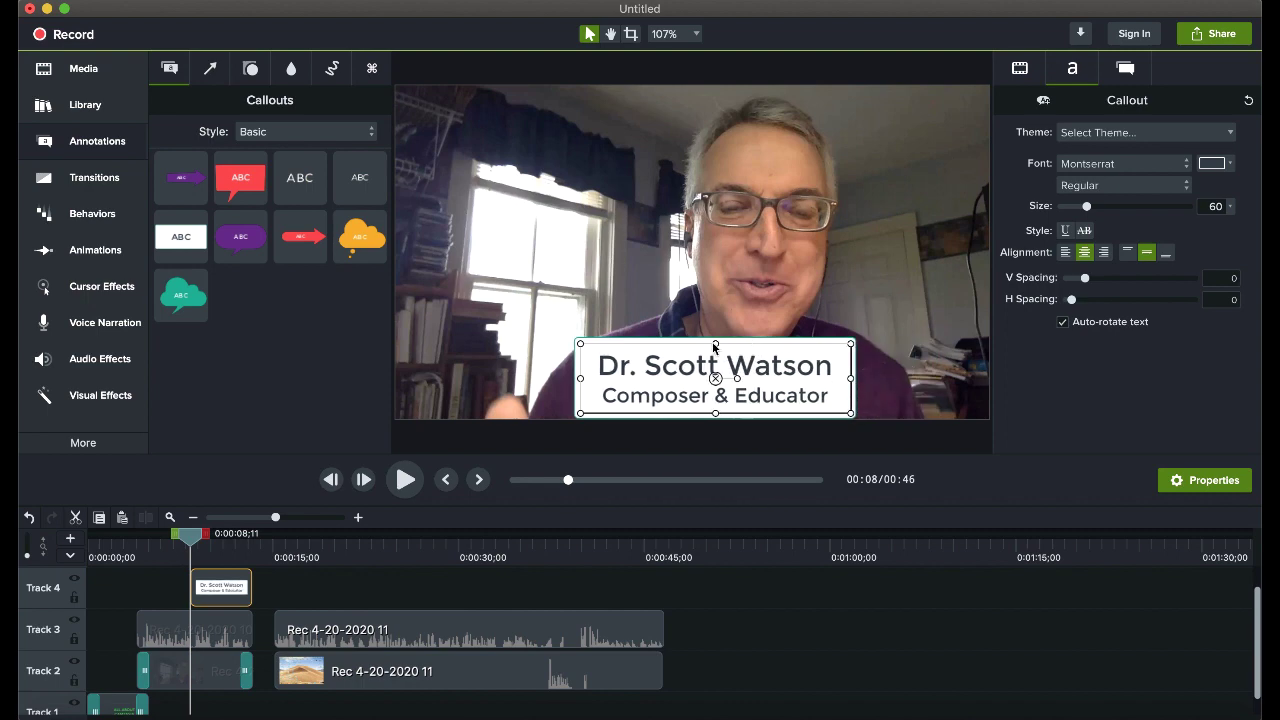
left_click_drag(714, 346, 714, 376)
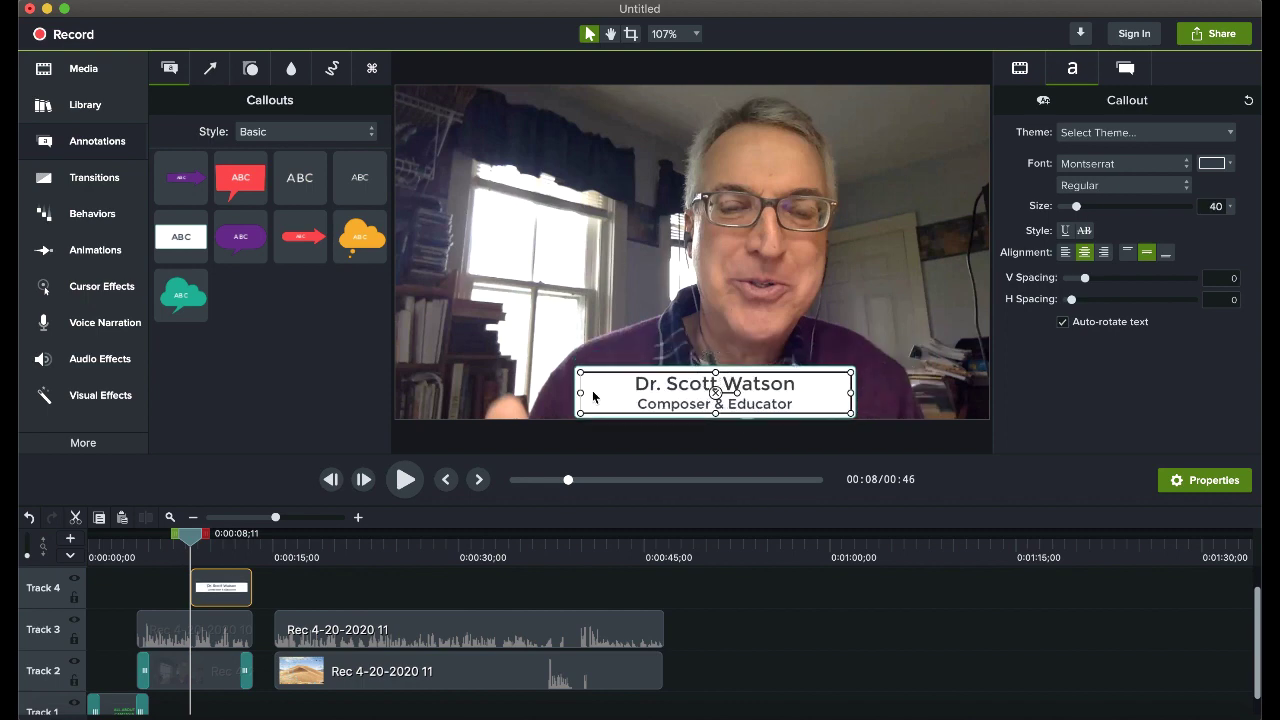
left_click_drag(581, 393, 641, 395)
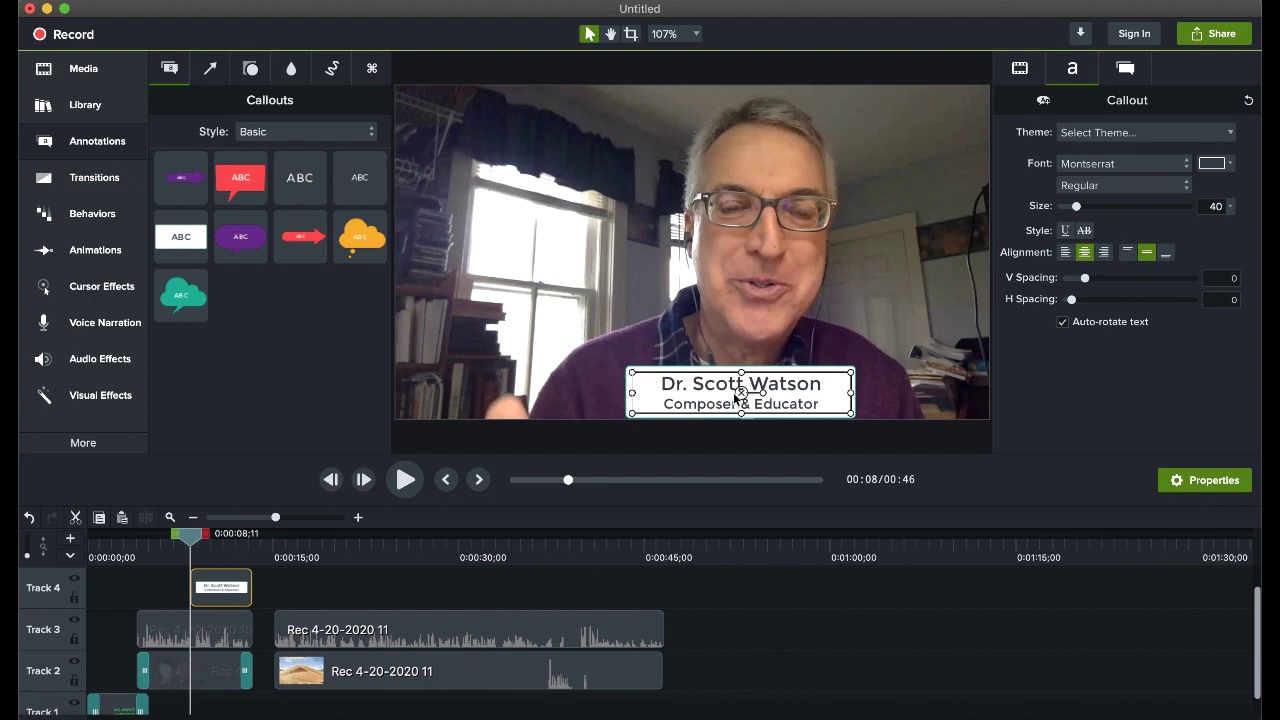
left_click_drag(738, 396, 562, 391)
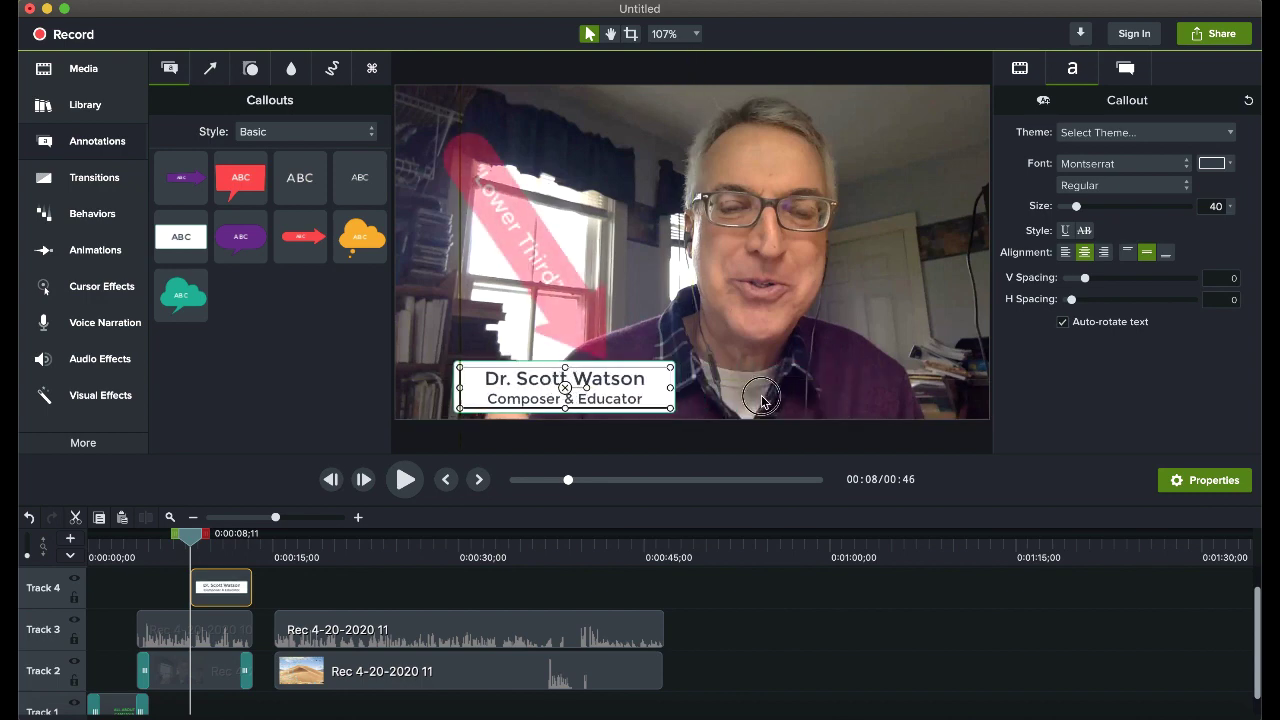
key("super+z")
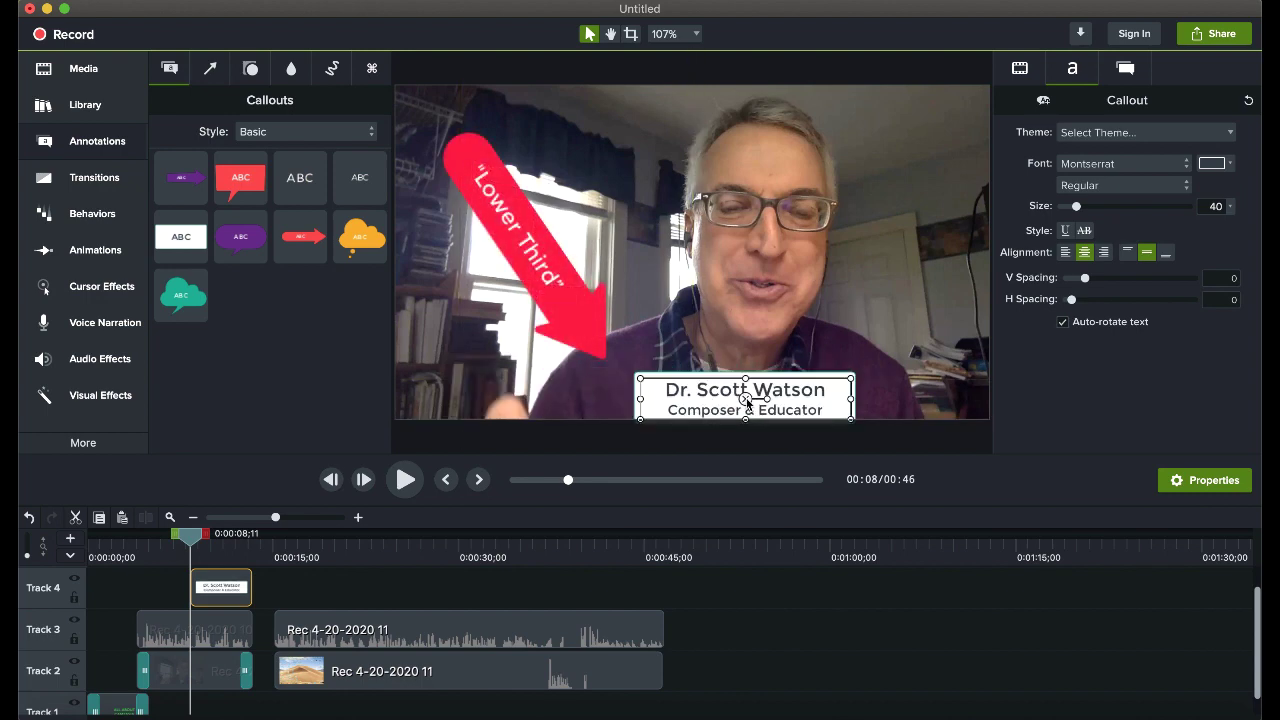
left_click_drag(746, 401, 619, 388)
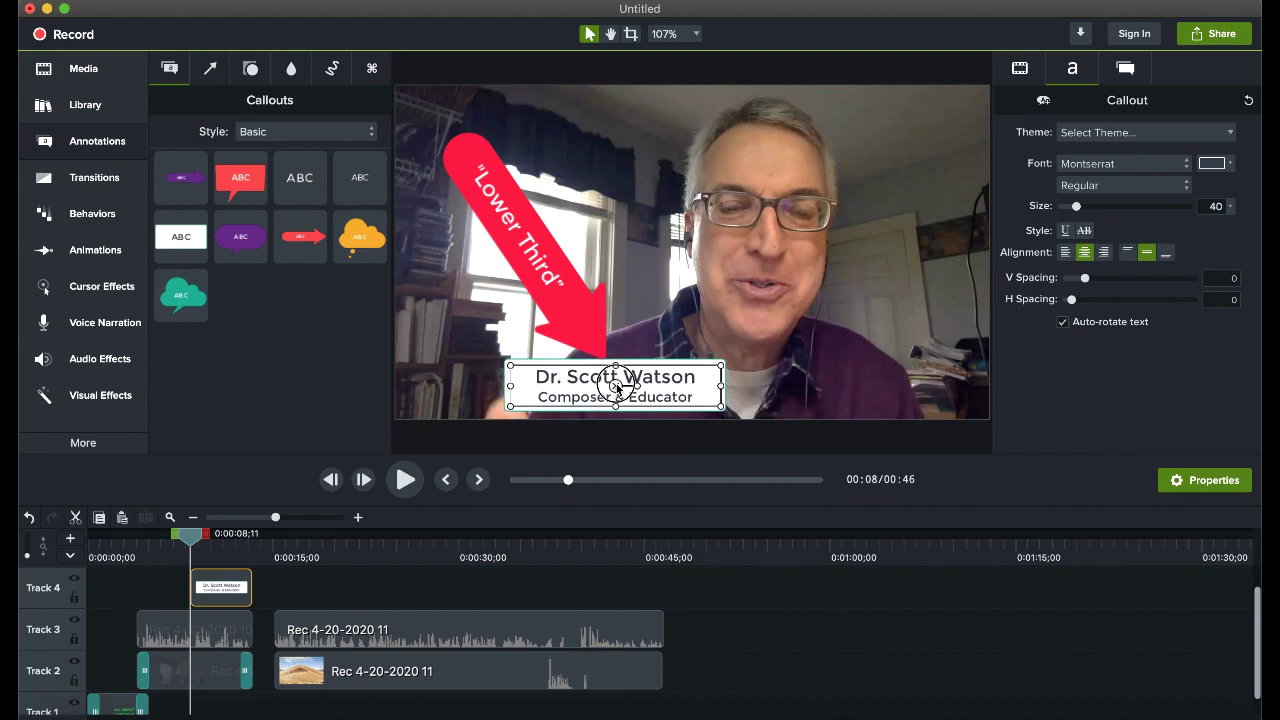
- Apply a Fade transition to the name callout clip and bring the desktop into view
left_click(100, 180)
left_click_drag(205, 155, 204, 382)
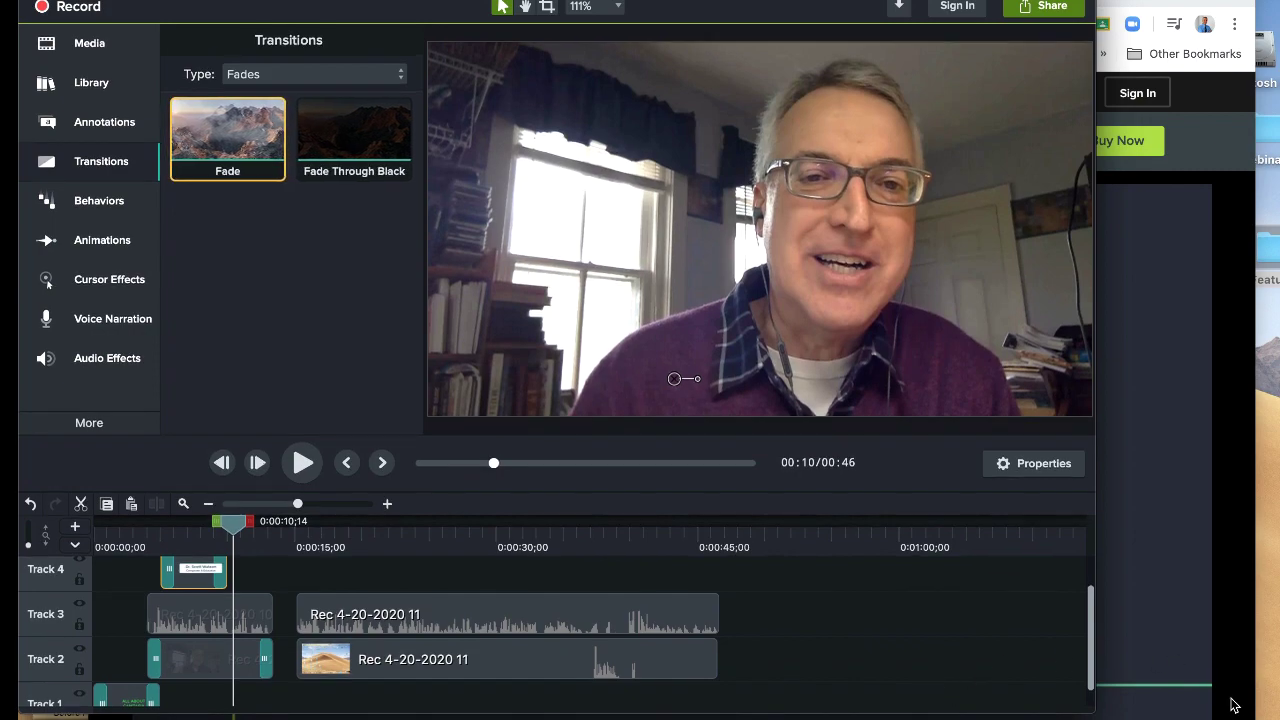
left_click(1228, 694)
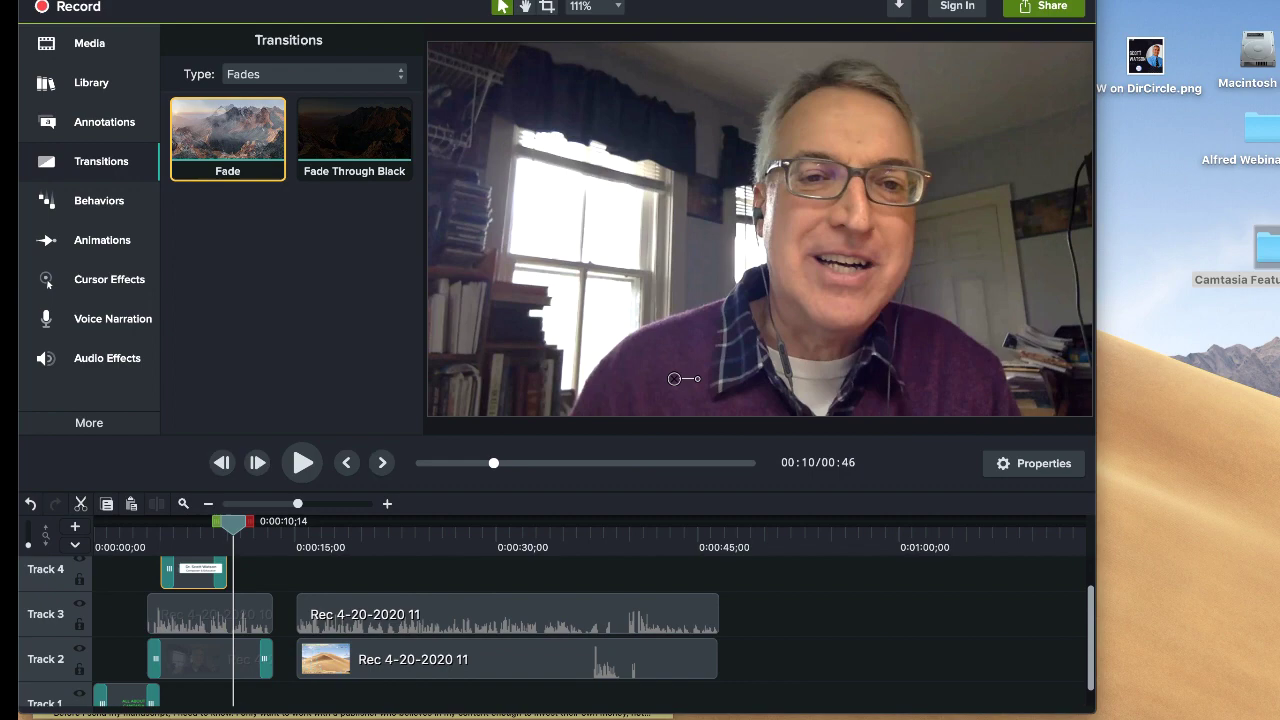
left_click(1266, 250)
- Import SW on DirCircle.png onto Track 4 and select it on the canvas
left_click_drag(1150, 55, 641, 252)
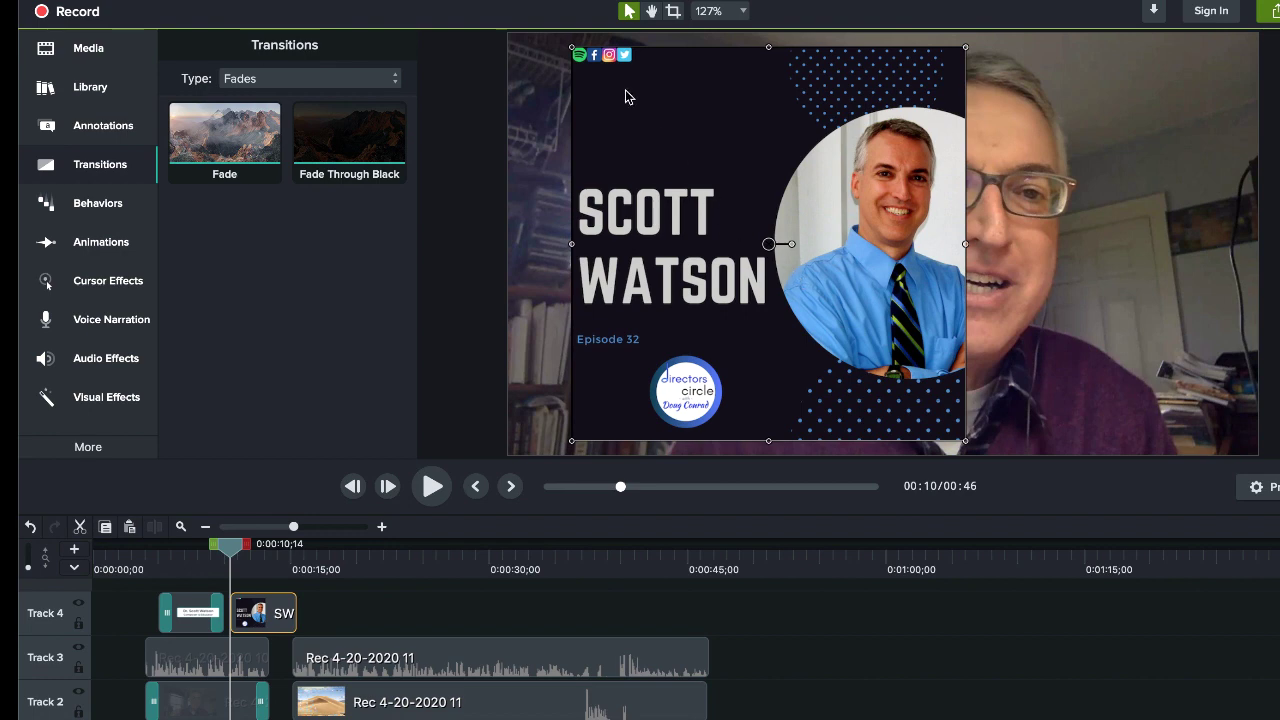
left_click(88, 48)
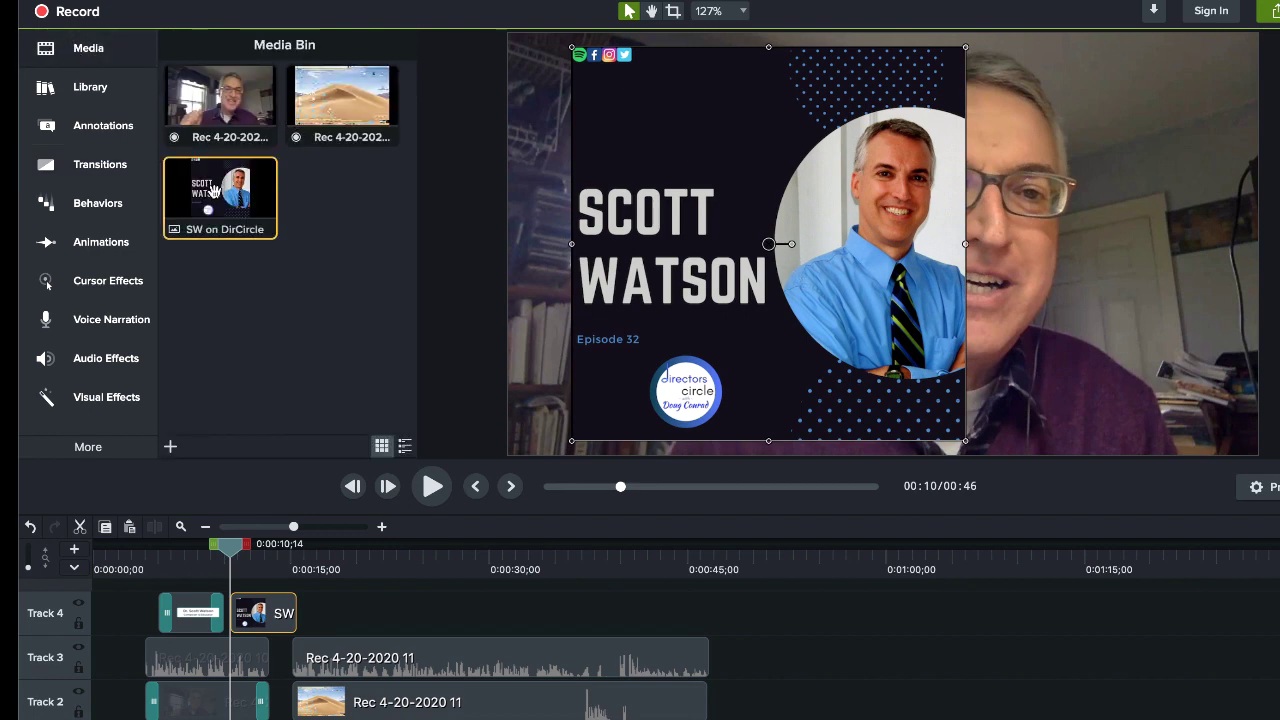
left_click(618, 97)
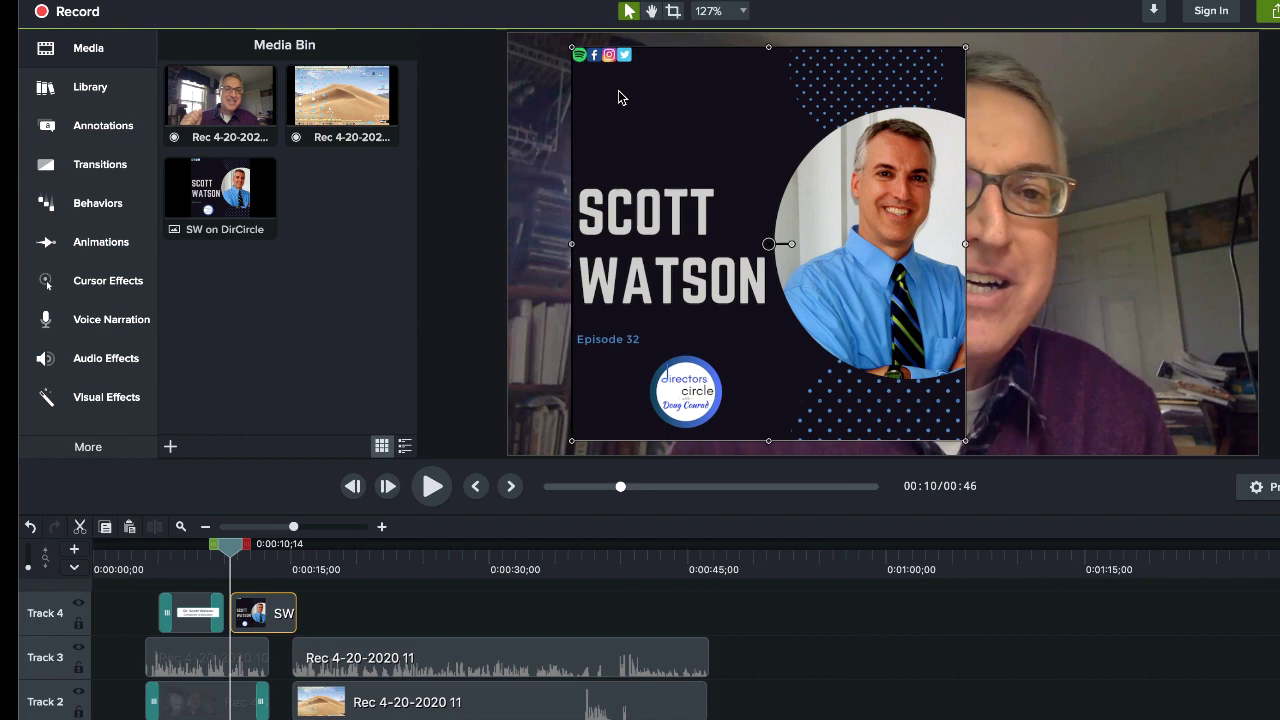
- Shrink the graphic, move it to the upper-left corner, and tilt it slightly counter-clockwise
left_click_drag(572, 53, 825, 306)
left_click_drag(894, 372, 608, 135)
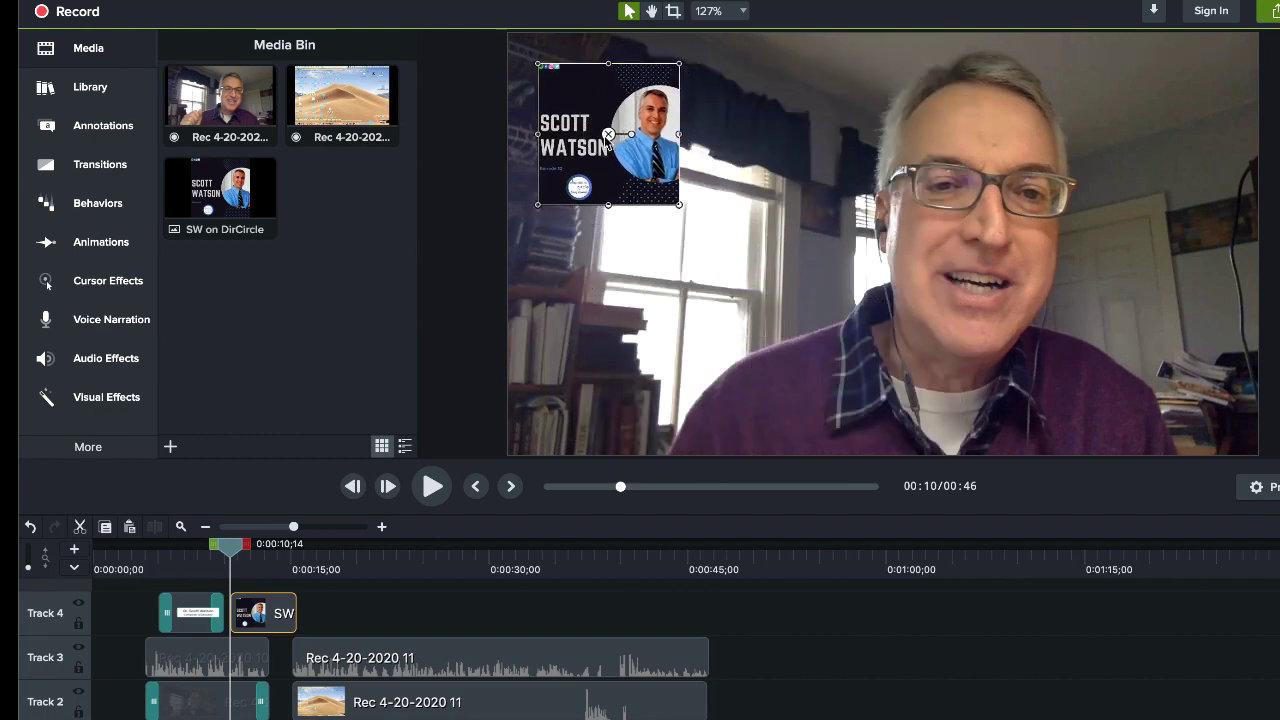
left_click_drag(679, 206, 735, 260)
mouse_move(660, 165)
left_mouse_down()
mouse_move(700, 168)
mouse_move(660, 165)
mouse_move(647, 178)
left_mouse_up()
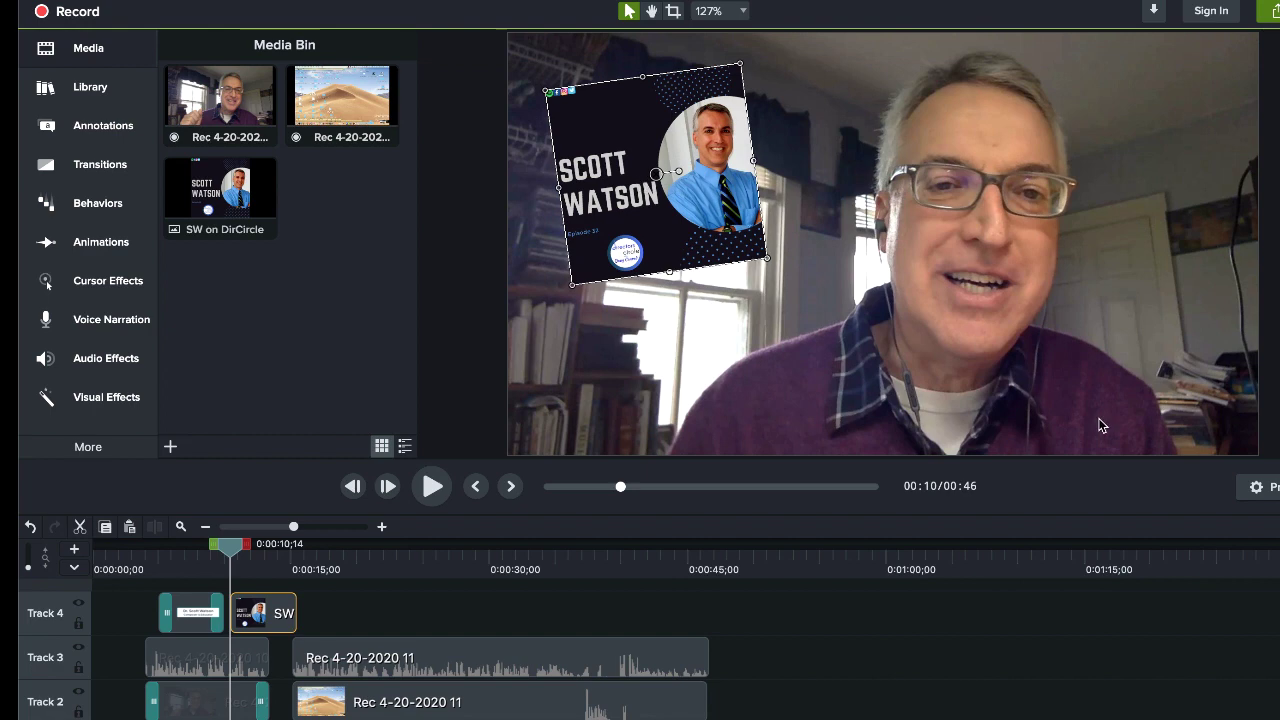
left_click(1273, 489)
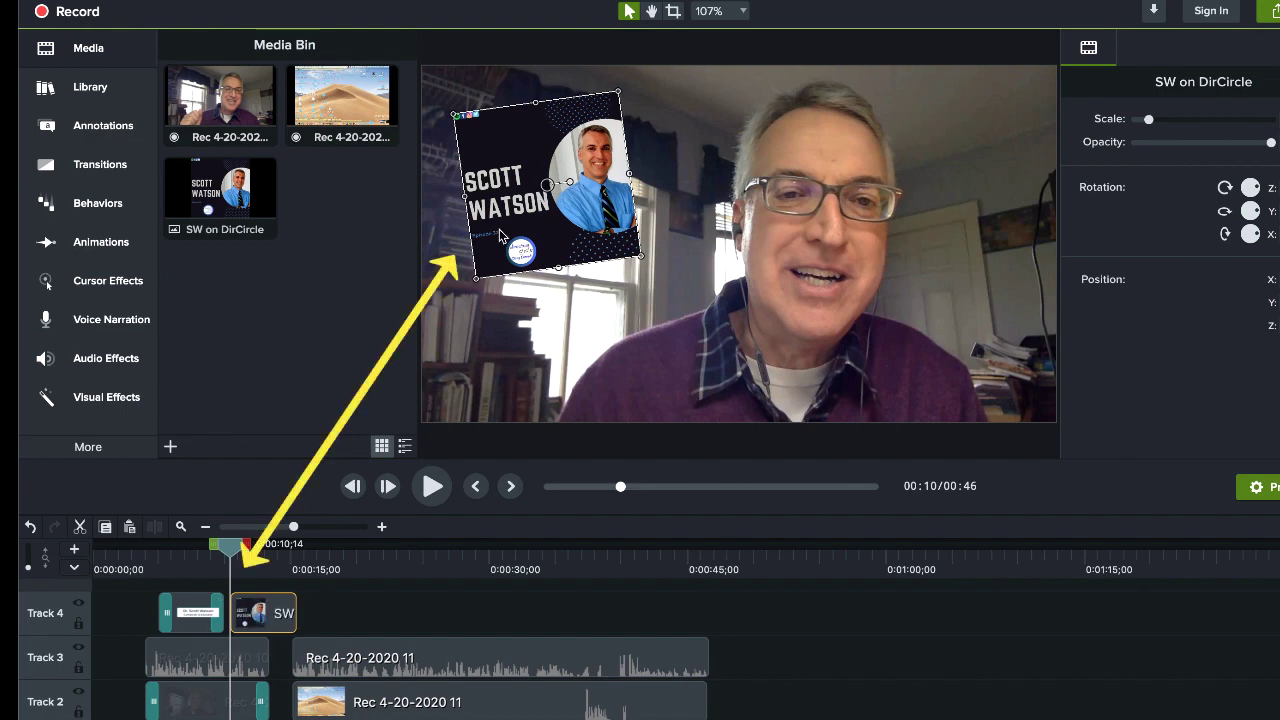
- Add a Fade transition to the SW on DirCircle clip and play it back
left_click(94, 164)
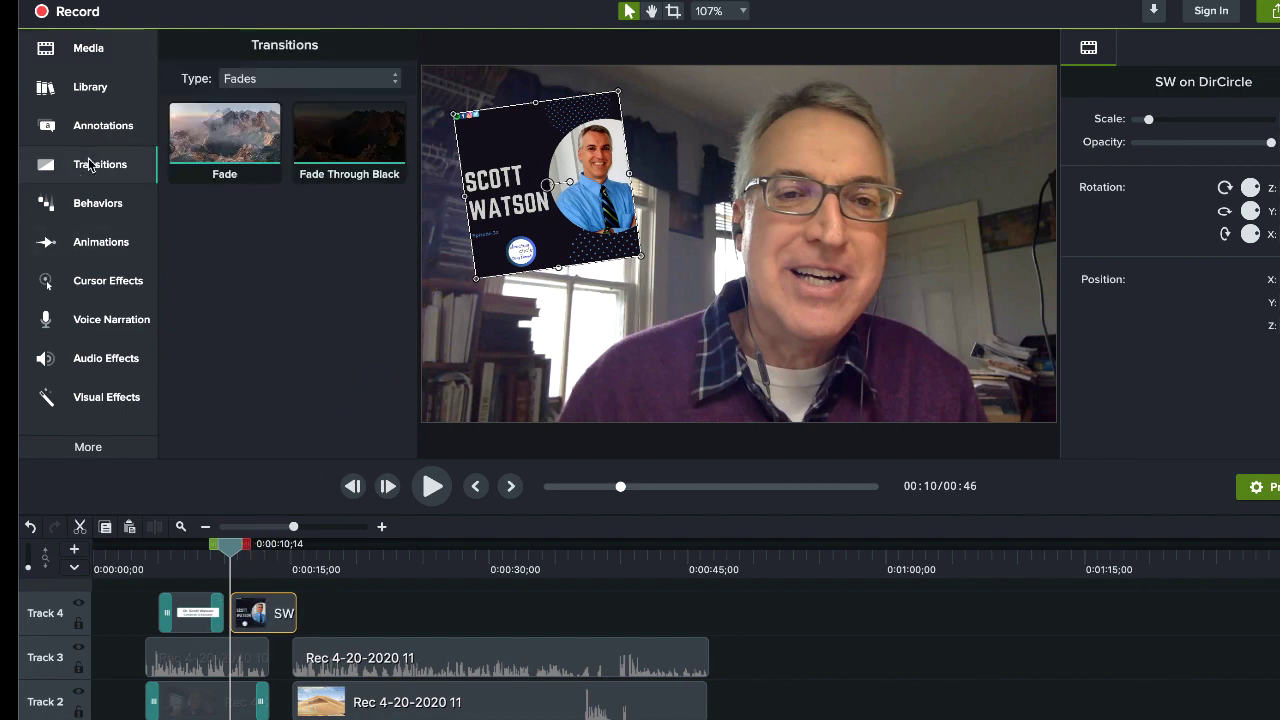
left_click_drag(195, 150, 272, 608)
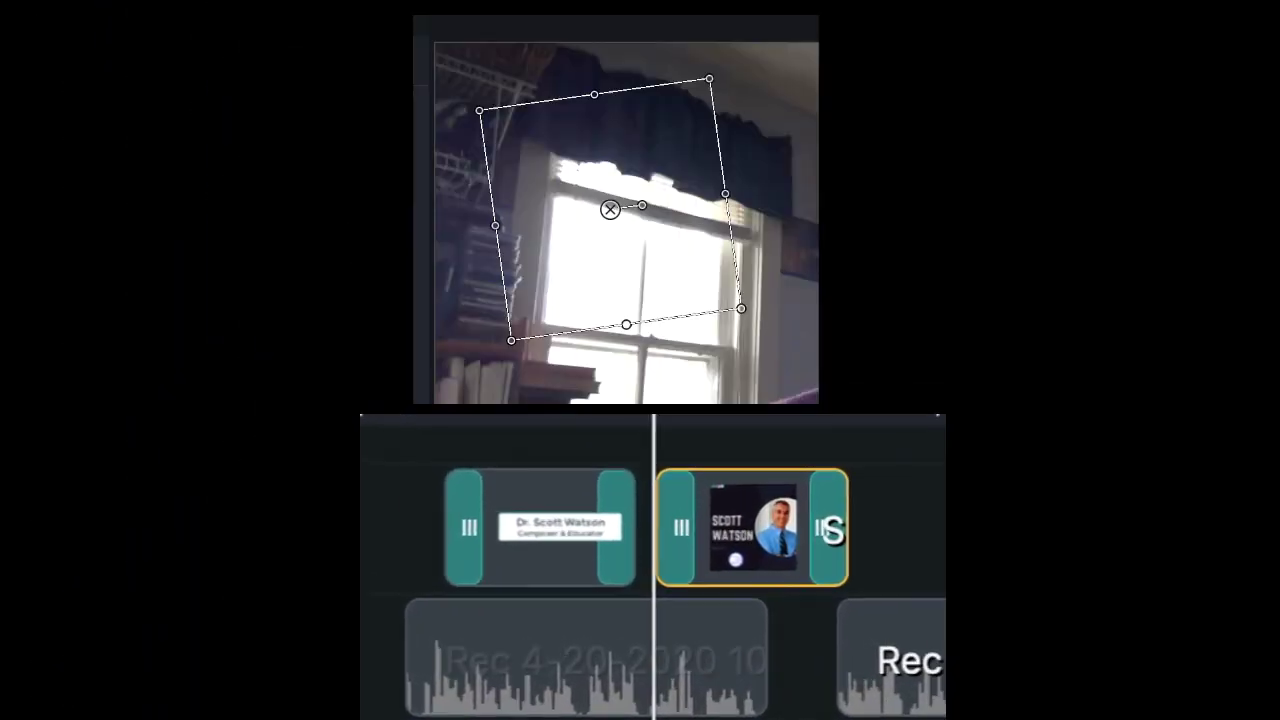
key("space")
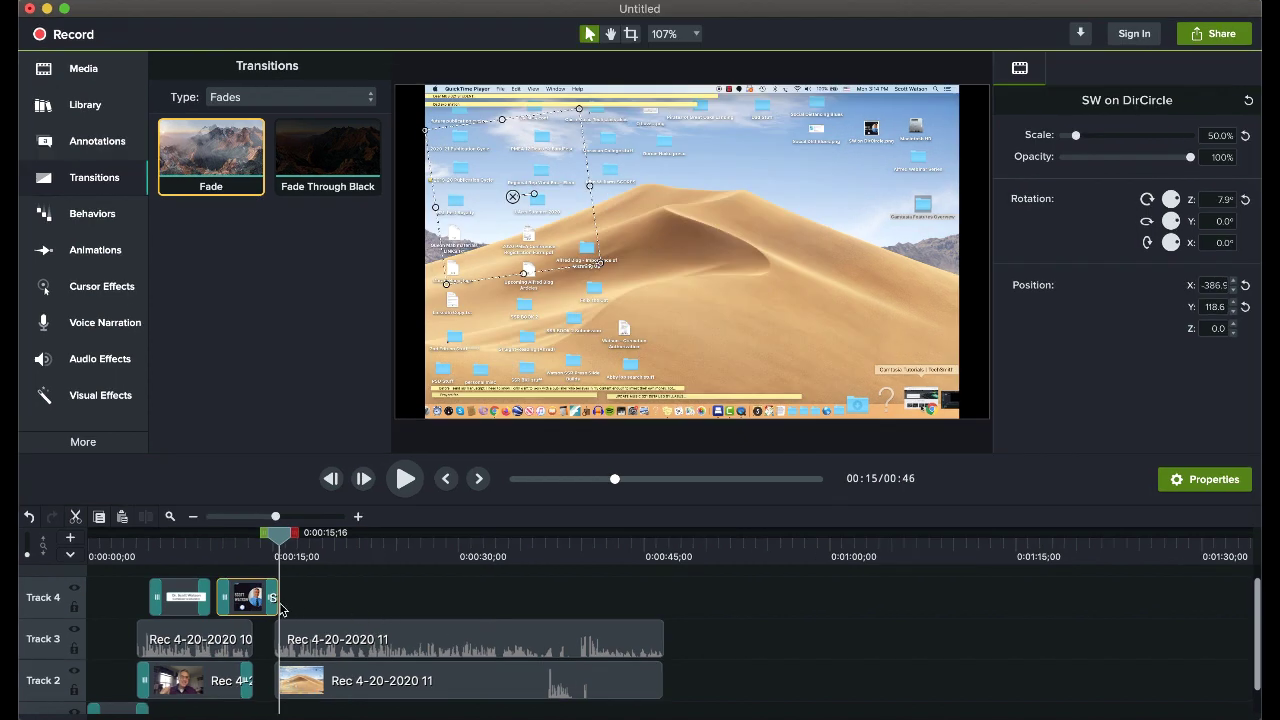
- Lengthen the graphic clip, straighten it to 0°, and resize it to 62% near centre
left_click_drag(274, 601, 338, 600)
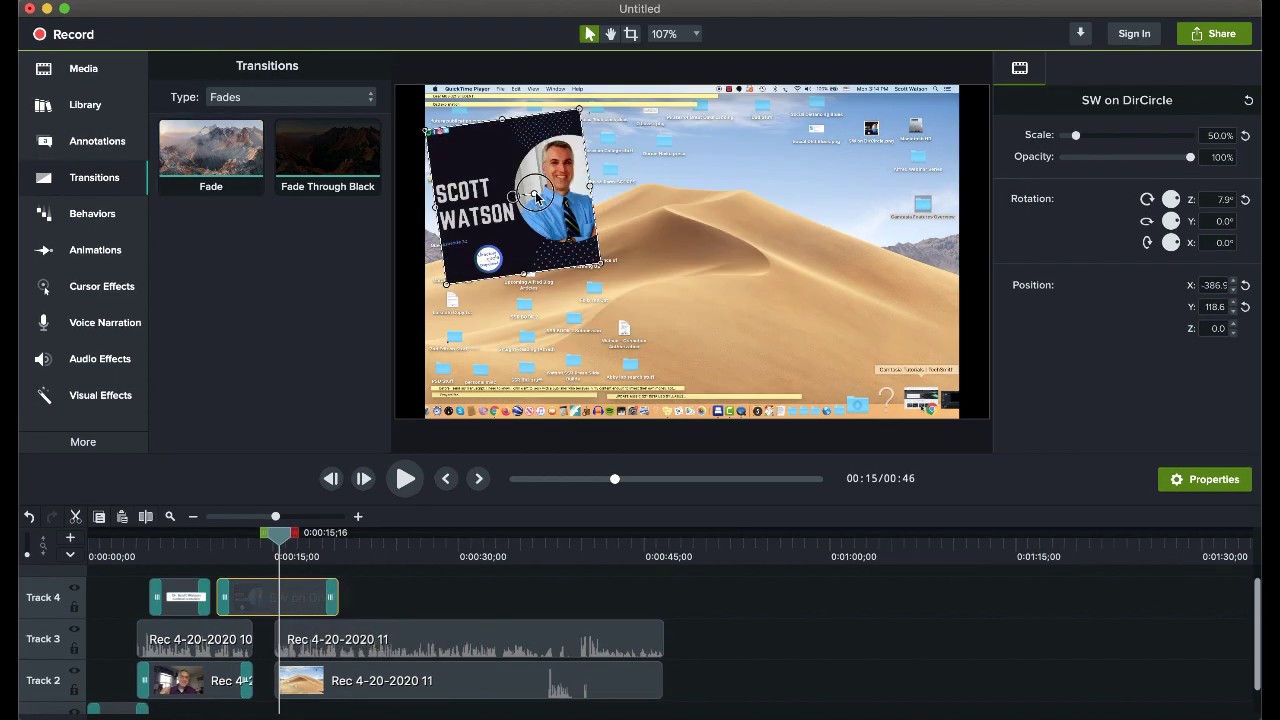
left_click_drag(536, 196, 517, 193)
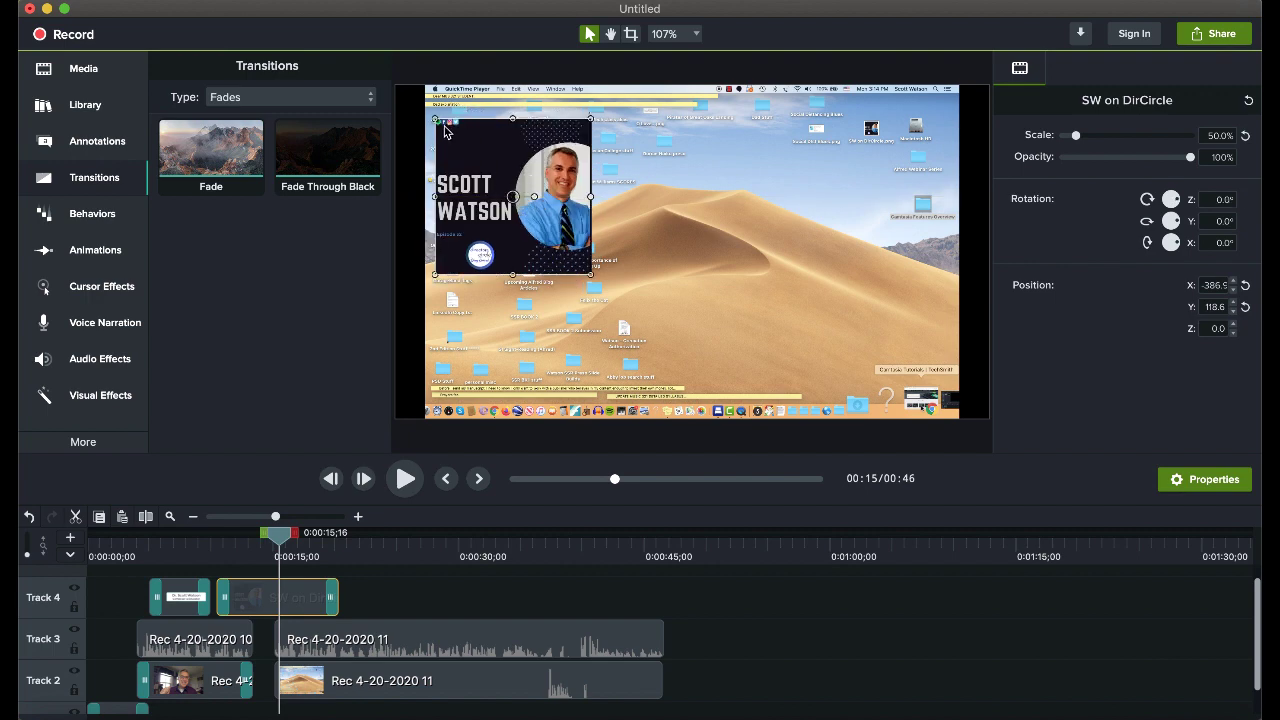
left_click_drag(446, 130, 410, 97)
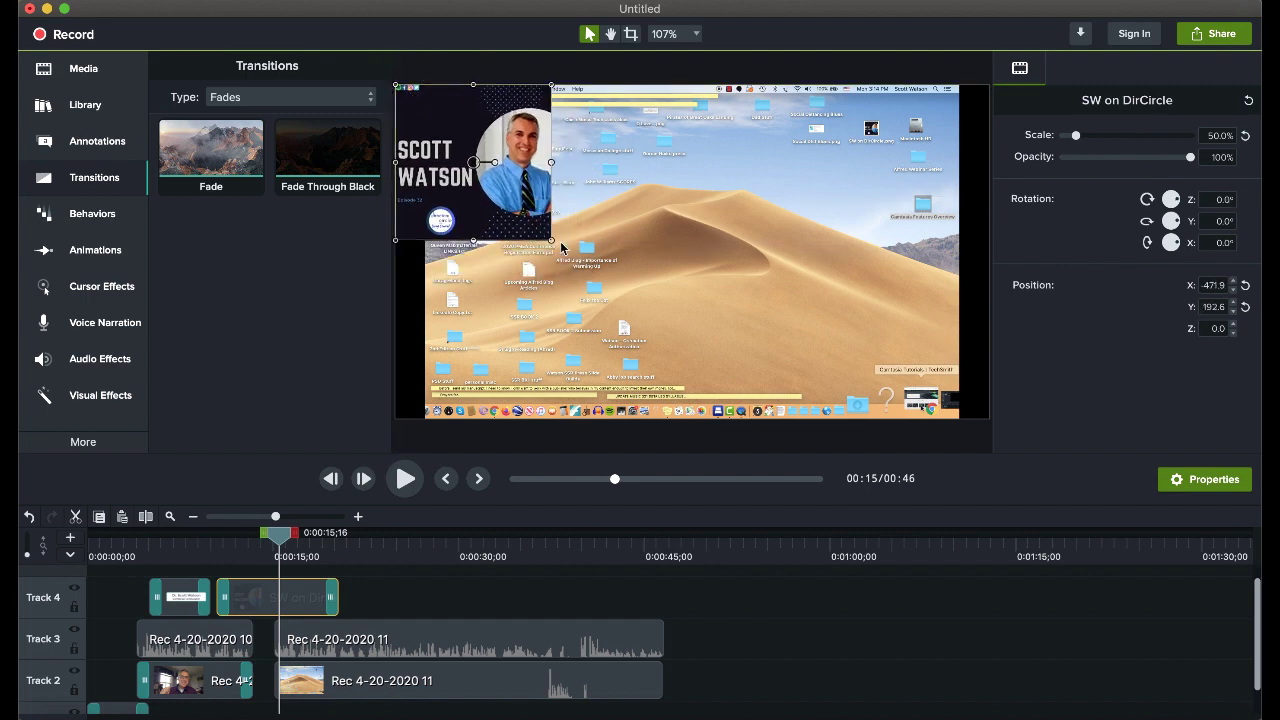
left_click_drag(551, 242, 1058, 468)
left_click_drag(700, 286, 719, 254)
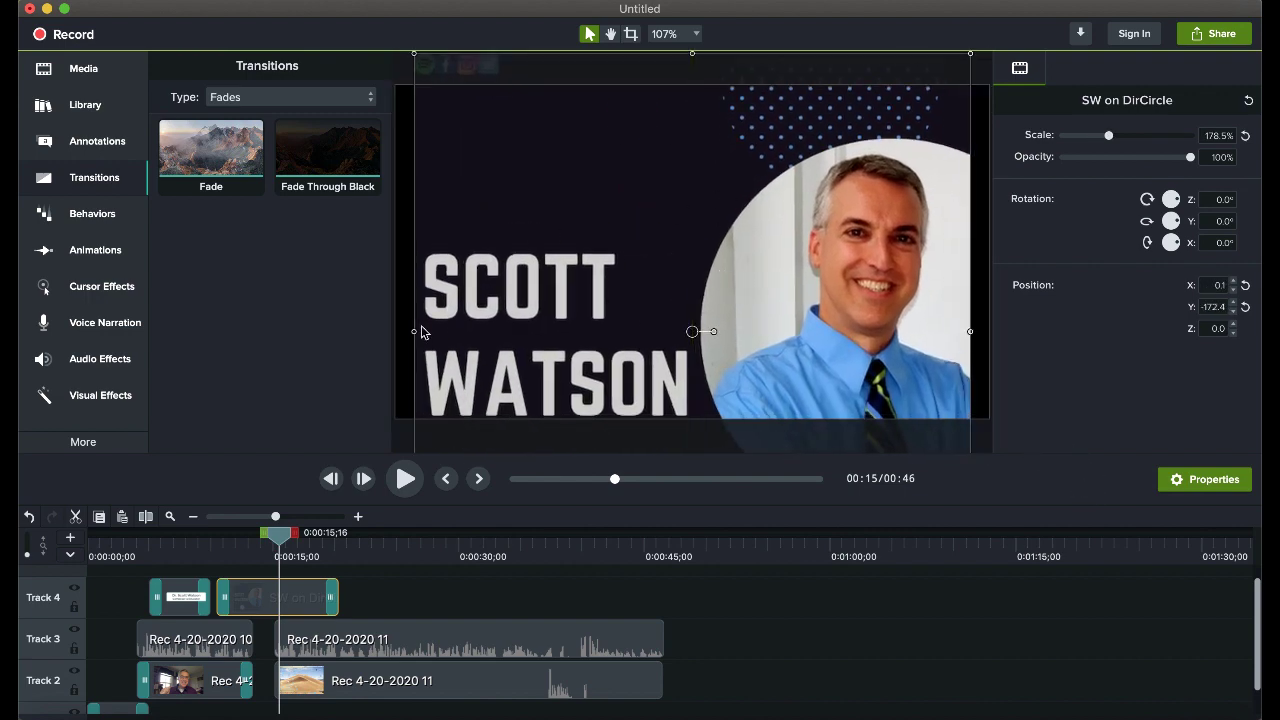
left_click_drag(421, 332, 645, 277)
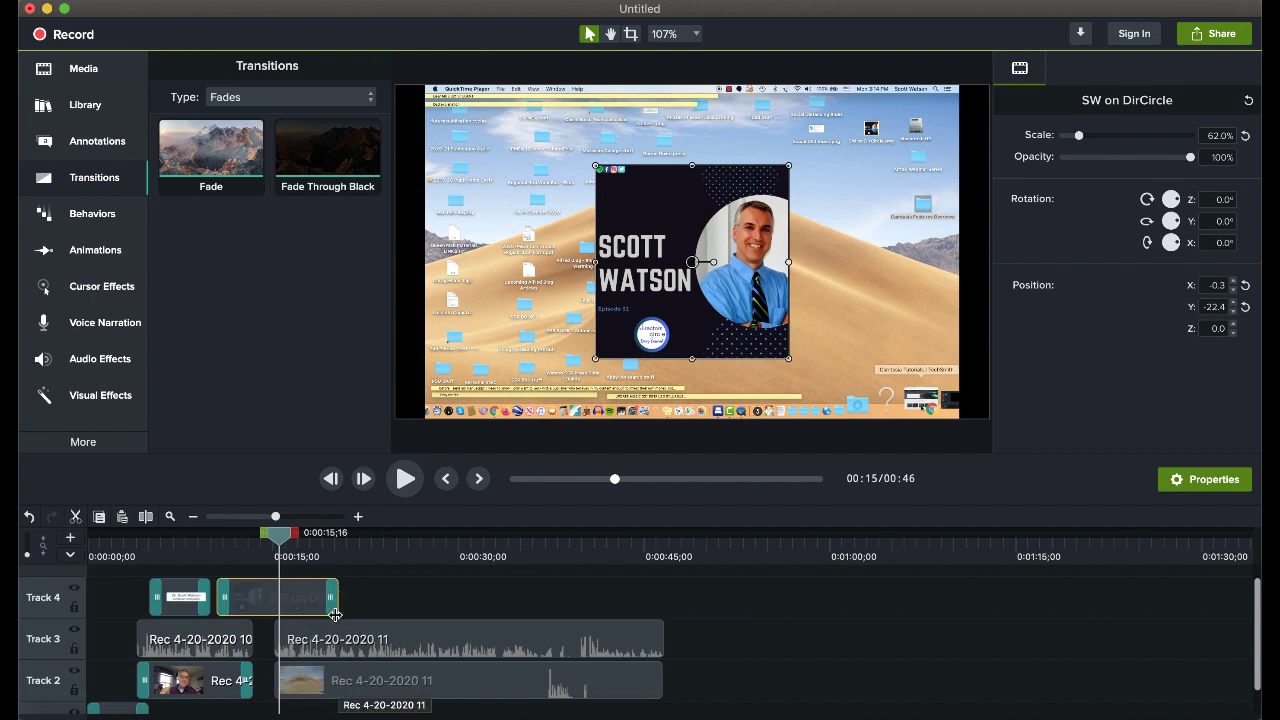
- Move the graphic clip down to Track 1 and scrub to see it hidden behind the videos
scroll(340, 622, "down", 1)
scroll(340, 622, "up", 2)
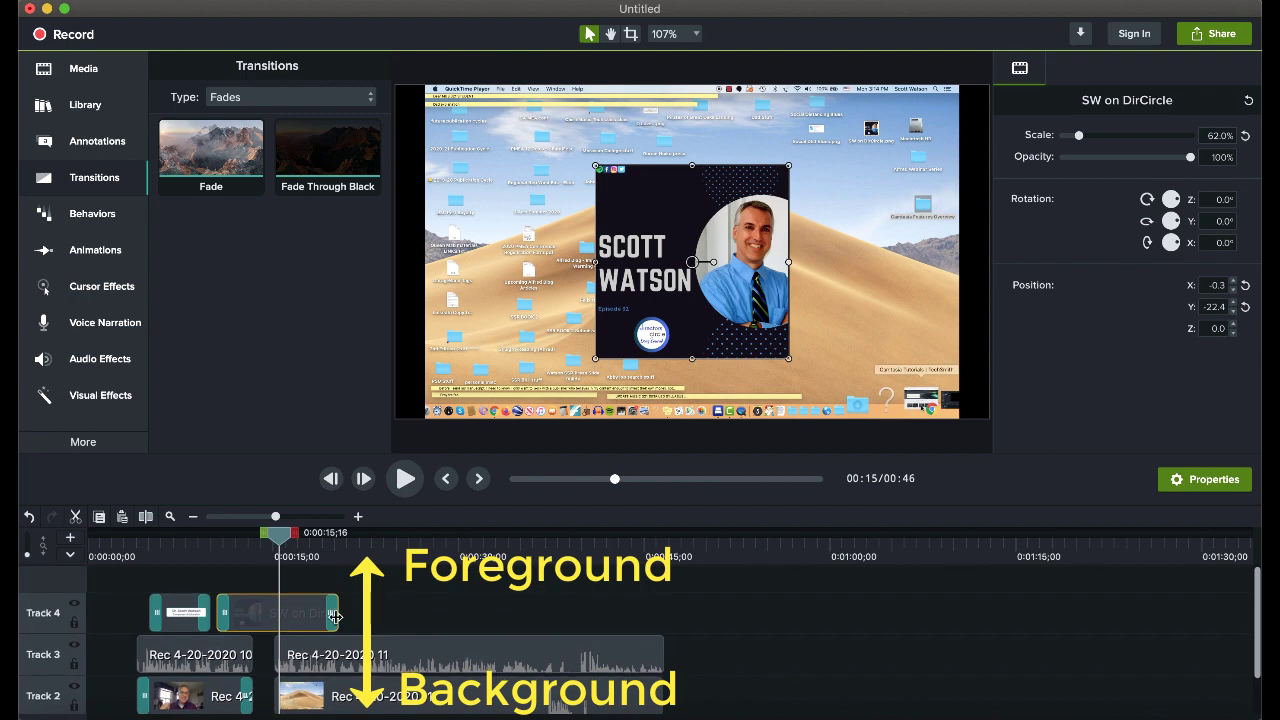
scroll(323, 603, "down", 2)
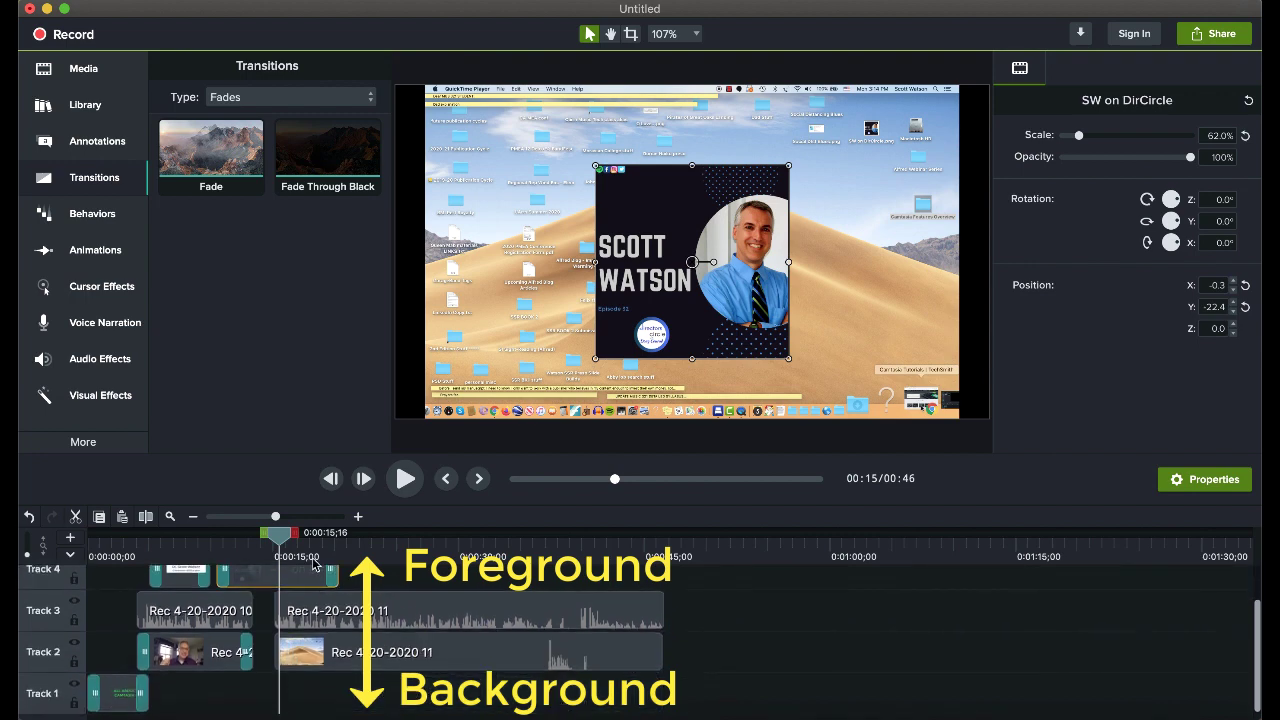
left_click_drag(291, 580, 289, 705)
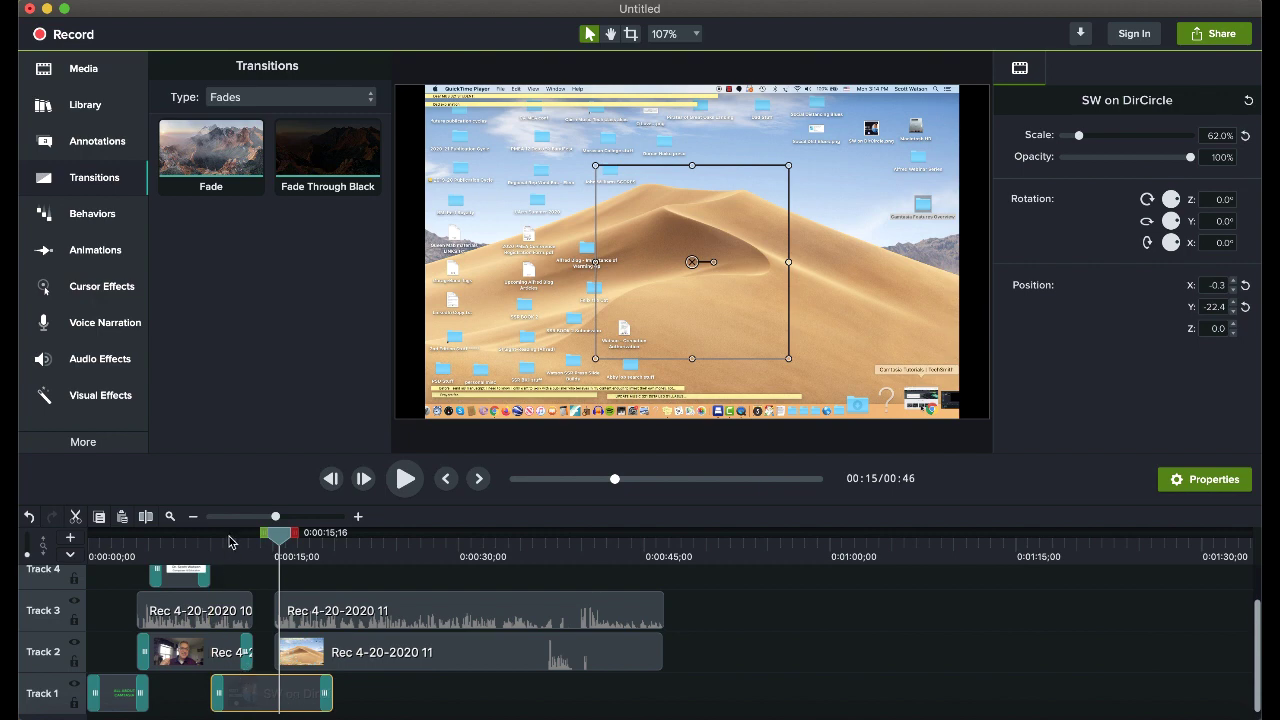
left_click(228, 565)
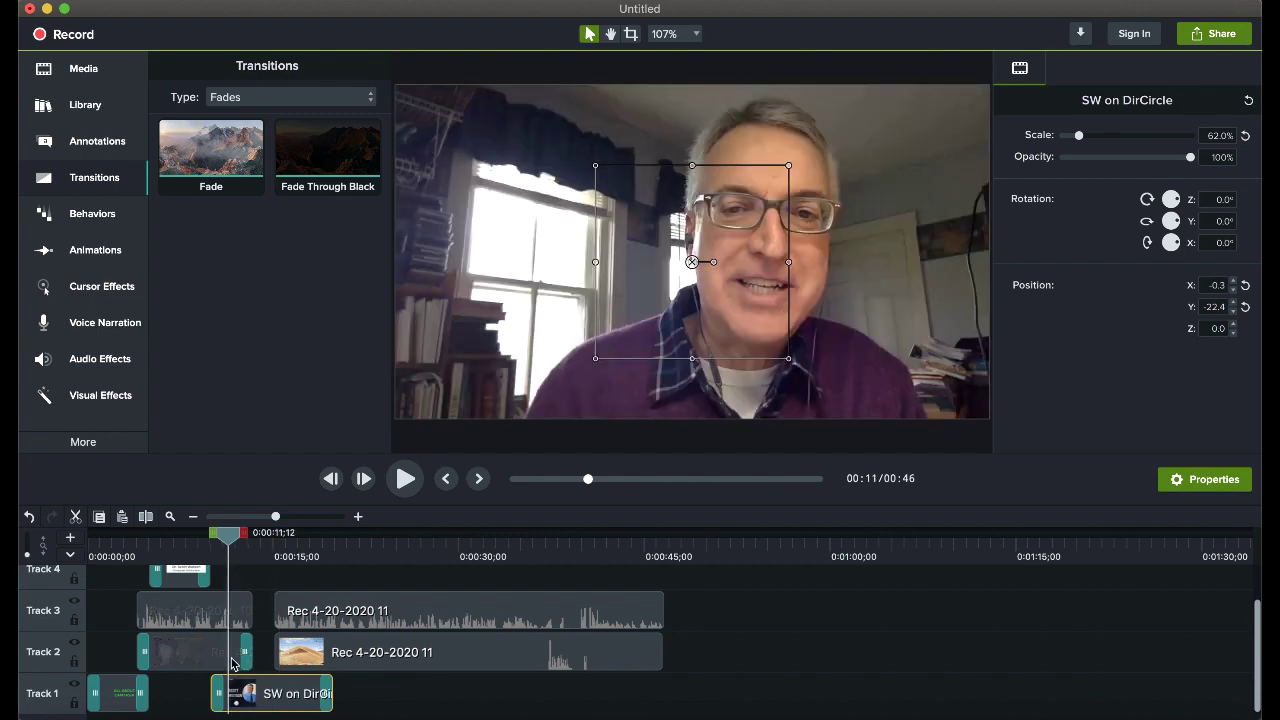
left_click(226, 664)
left_click(222, 619)
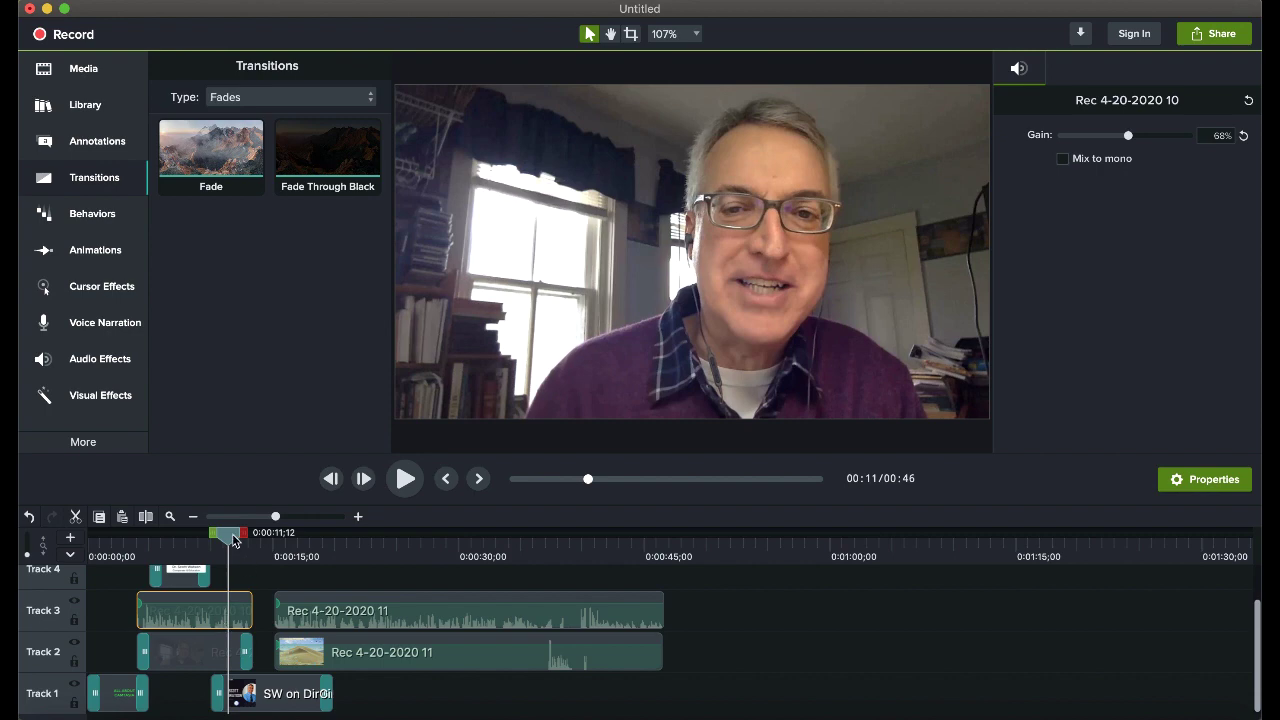
left_click_drag(229, 541, 299, 555)
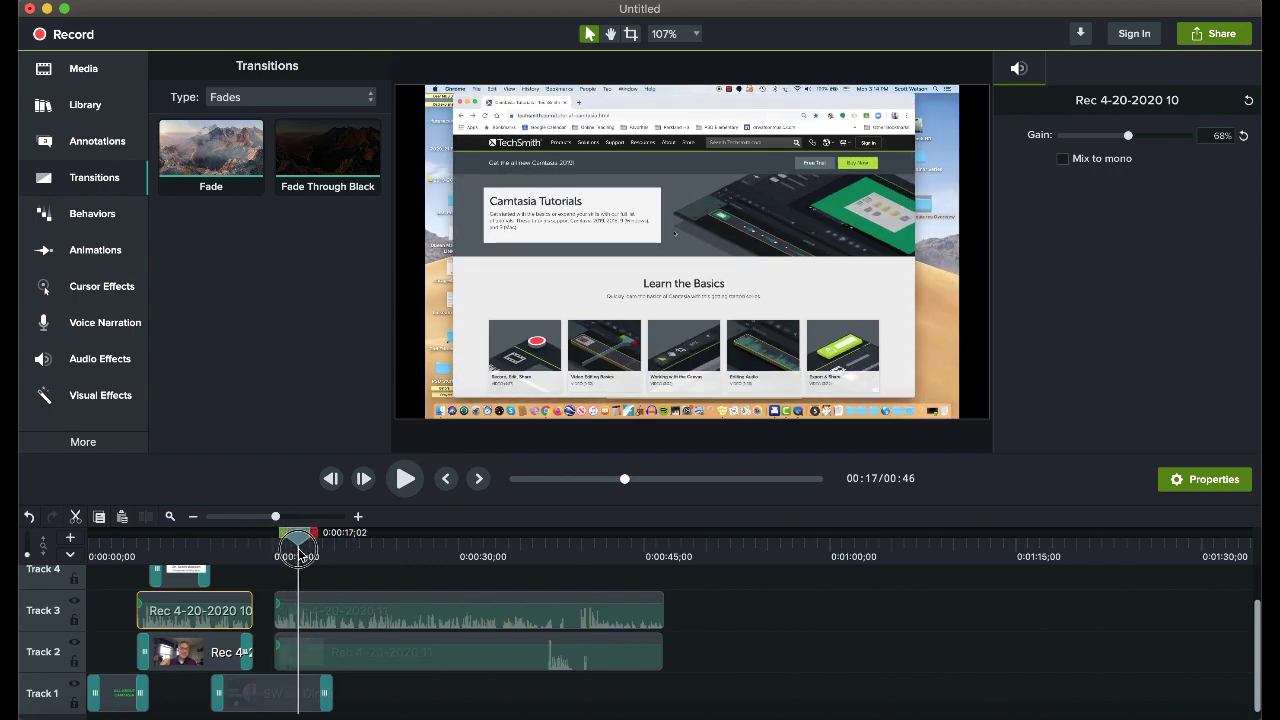
- Return the graphic clip to Track 4 and slide it left to follow the name callout
left_click_drag(256, 711, 281, 625)
left_click_drag(297, 550, 280, 570)
mouse_move(298, 617)
left_mouse_down()
mouse_move(278, 615)
mouse_move(325, 612)
mouse_move(274, 614)
left_mouse_up()
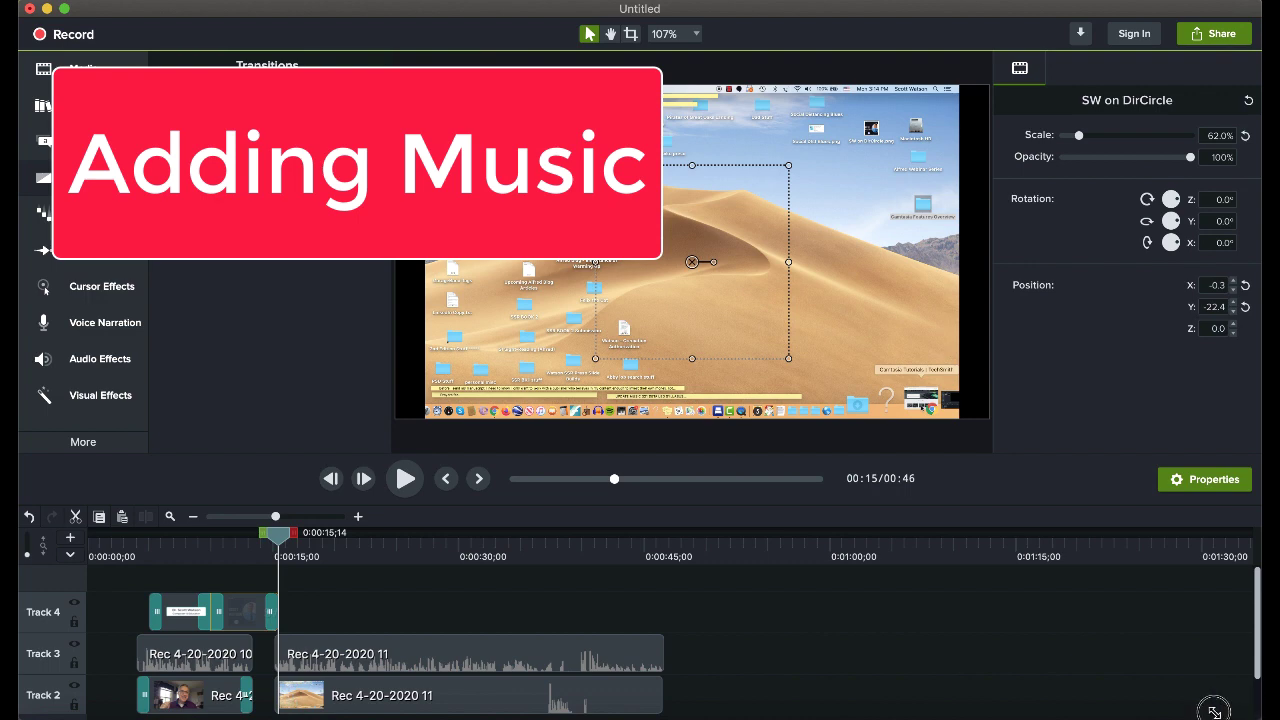
- Narrow the Camtasia window to expose the HPO Theme.mp3 file on the desktop
left_click_drag(1214, 712, 872, 656)
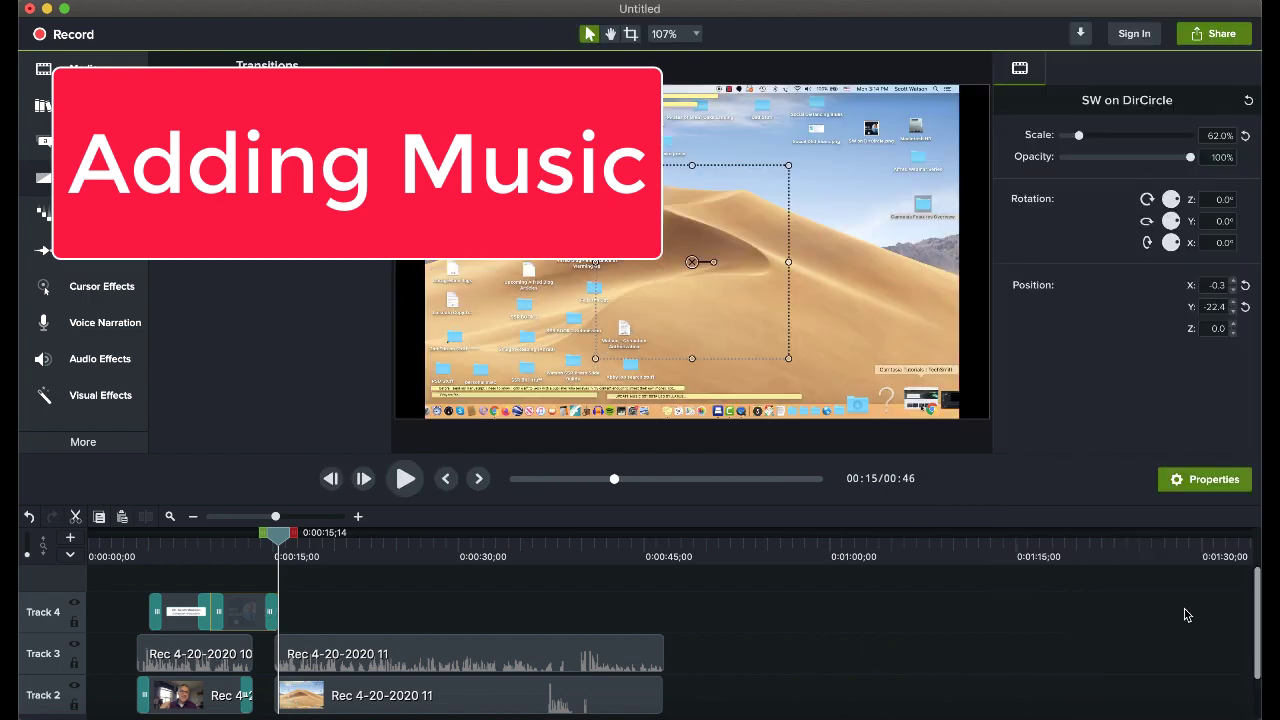
left_click(1180, 652)
left_click_drag(1255, 712, 1079, 686)
left_click_drag(1190, 545, 1190, 455)
- Import HPO Theme.mp3 into the project's media bin and select it there
left_click(84, 68)
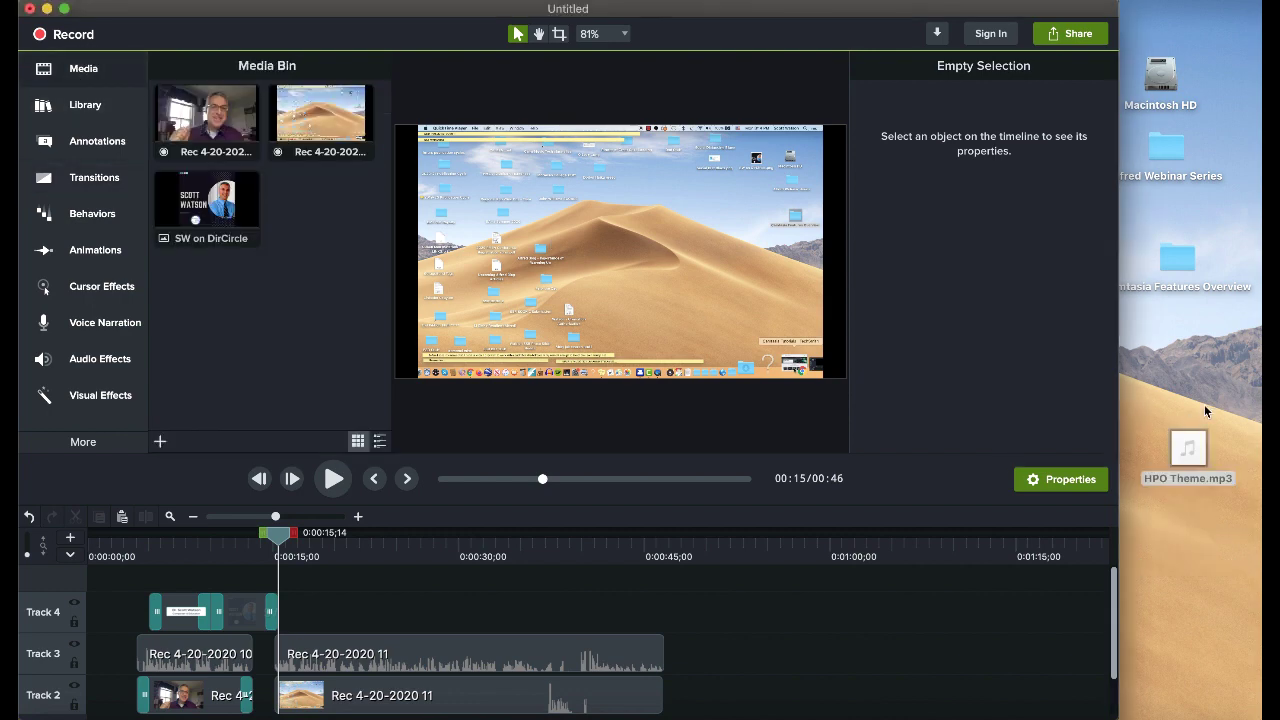
mouse_move(1183, 457)
left_mouse_down()
mouse_move(766, 660)
mouse_move(740, 614)
mouse_move(314, 594)
mouse_move(120, 558)
mouse_move(82, 575)
mouse_move(62, 620)
mouse_move(97, 607)
mouse_move(143, 621)
left_mouse_up()
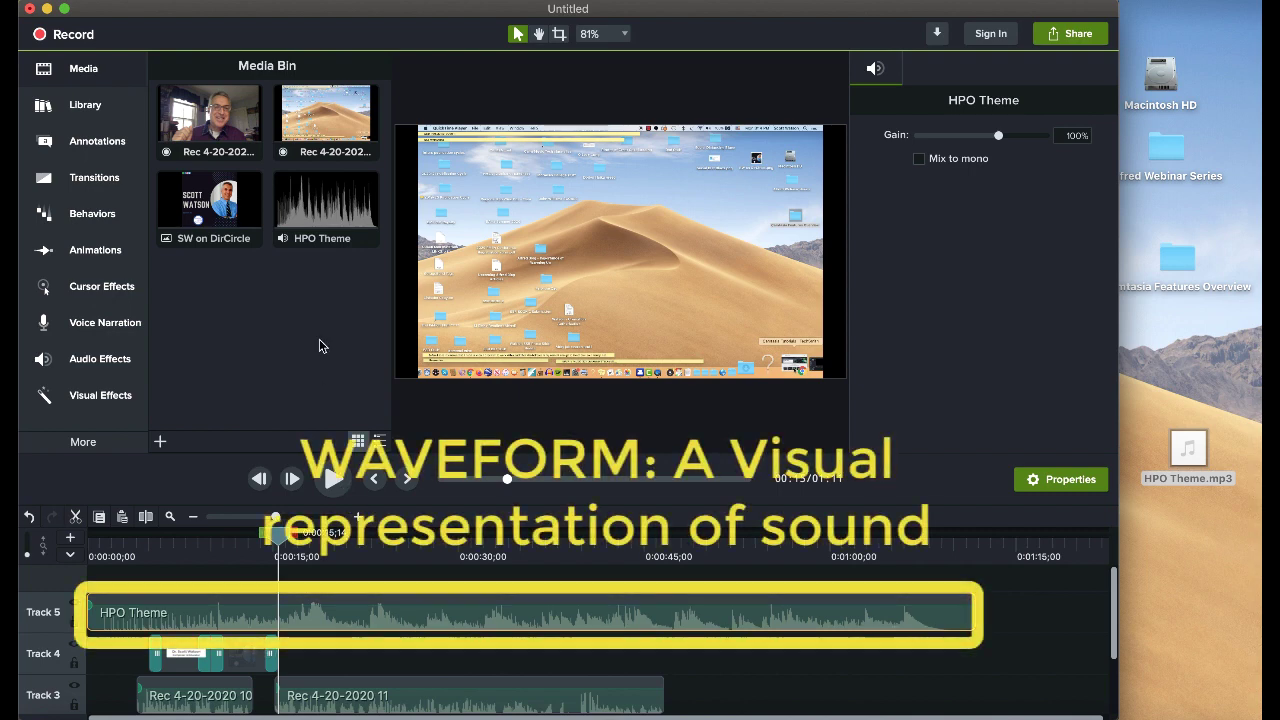
left_click(319, 210)
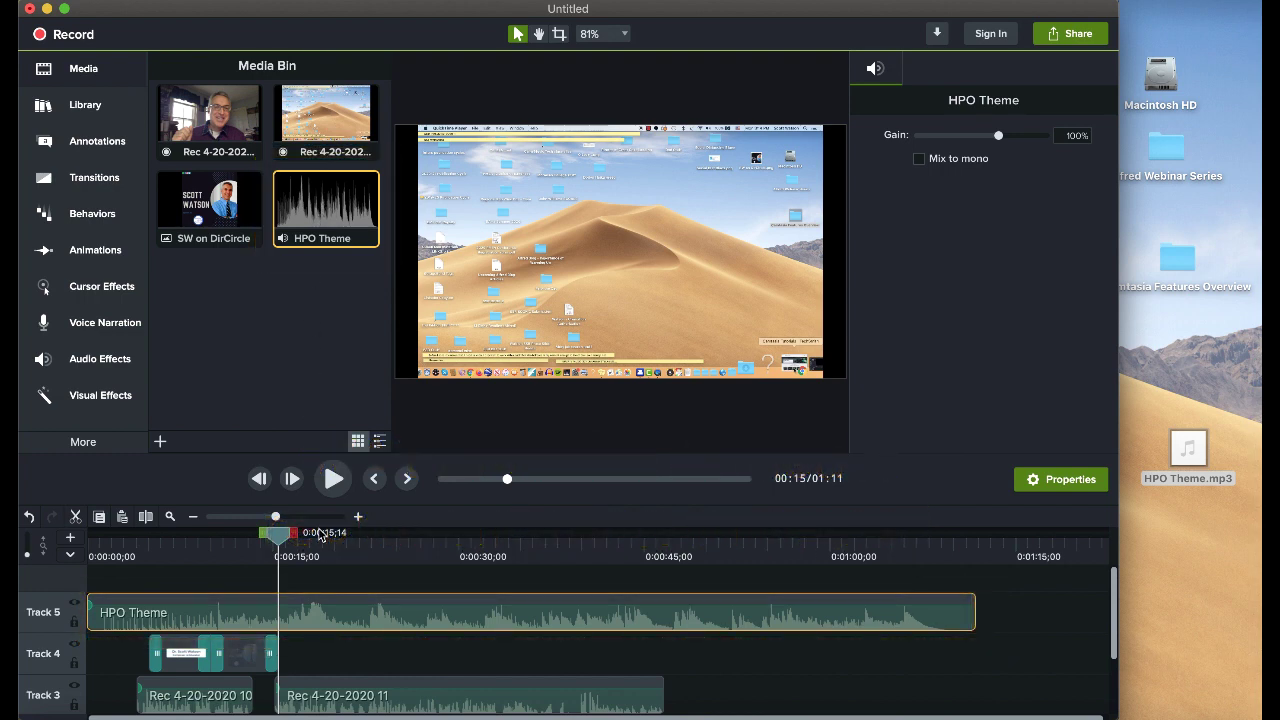
- Delete the HPO Theme clip from the timeline and media bin, then import HPO Theme.mp3 again
key("Delete")
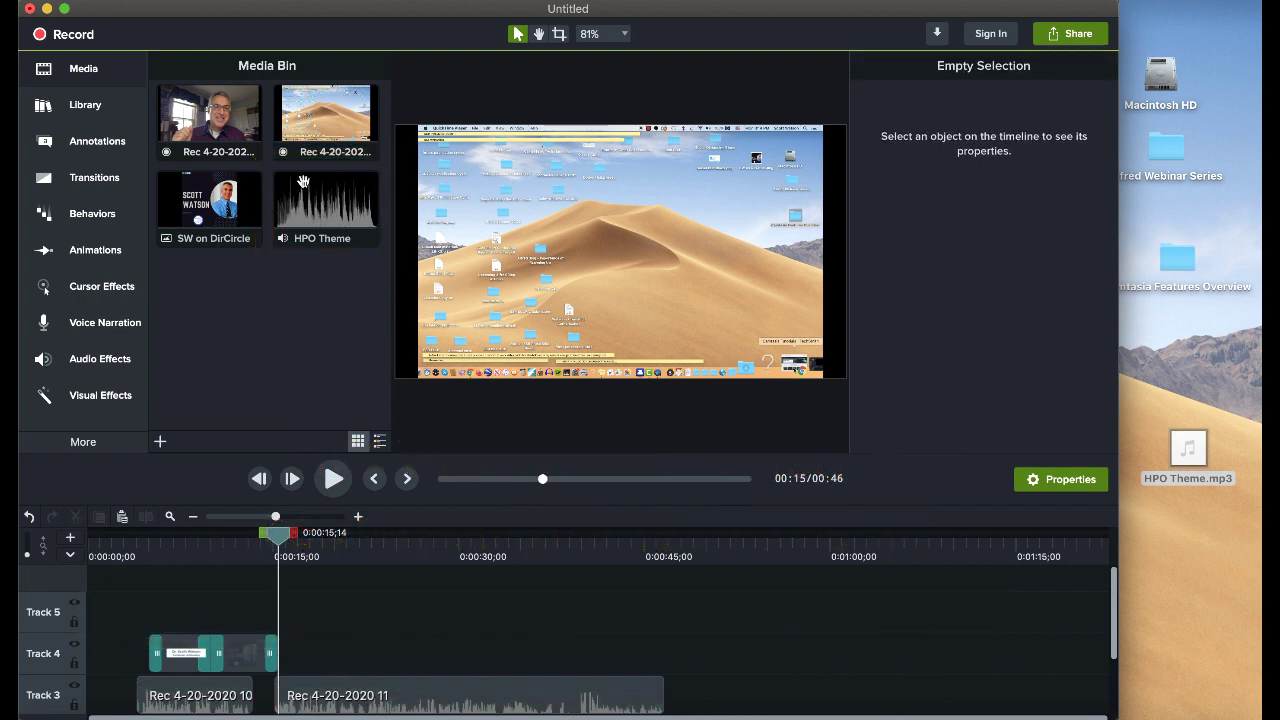
left_click(315, 205)
key("Delete")
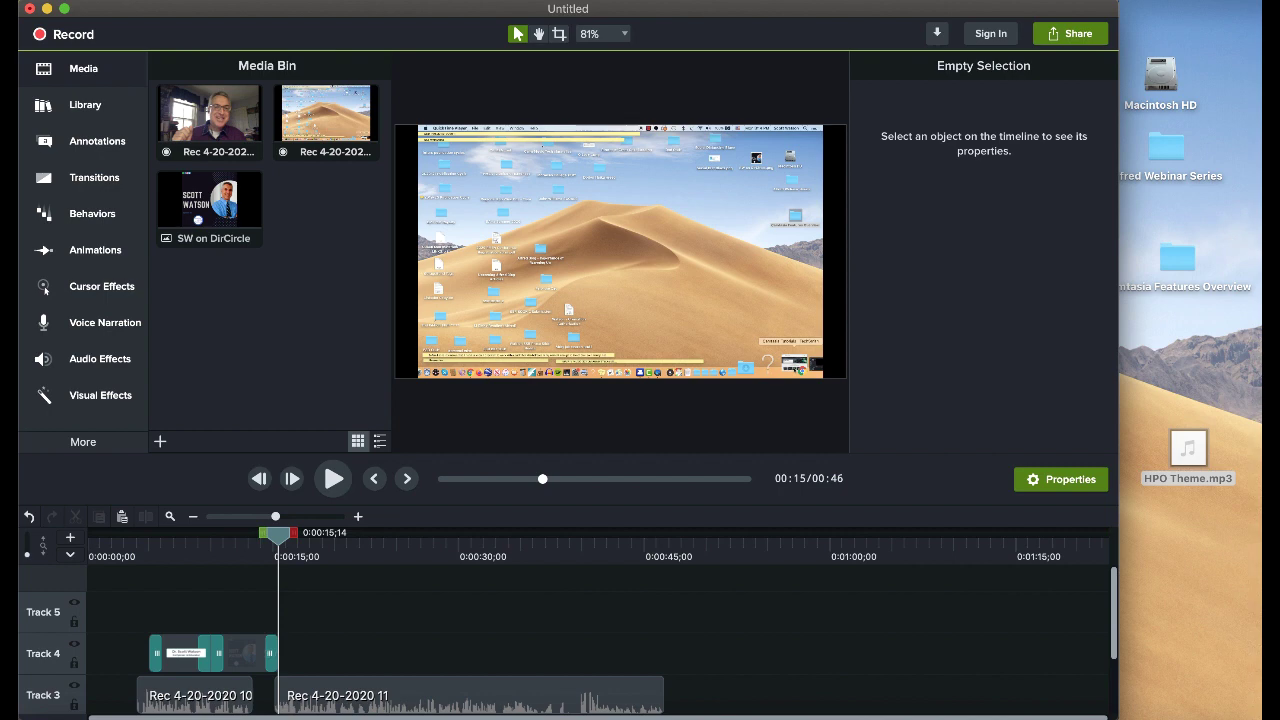
left_click_drag(1188, 450, 90, 625)
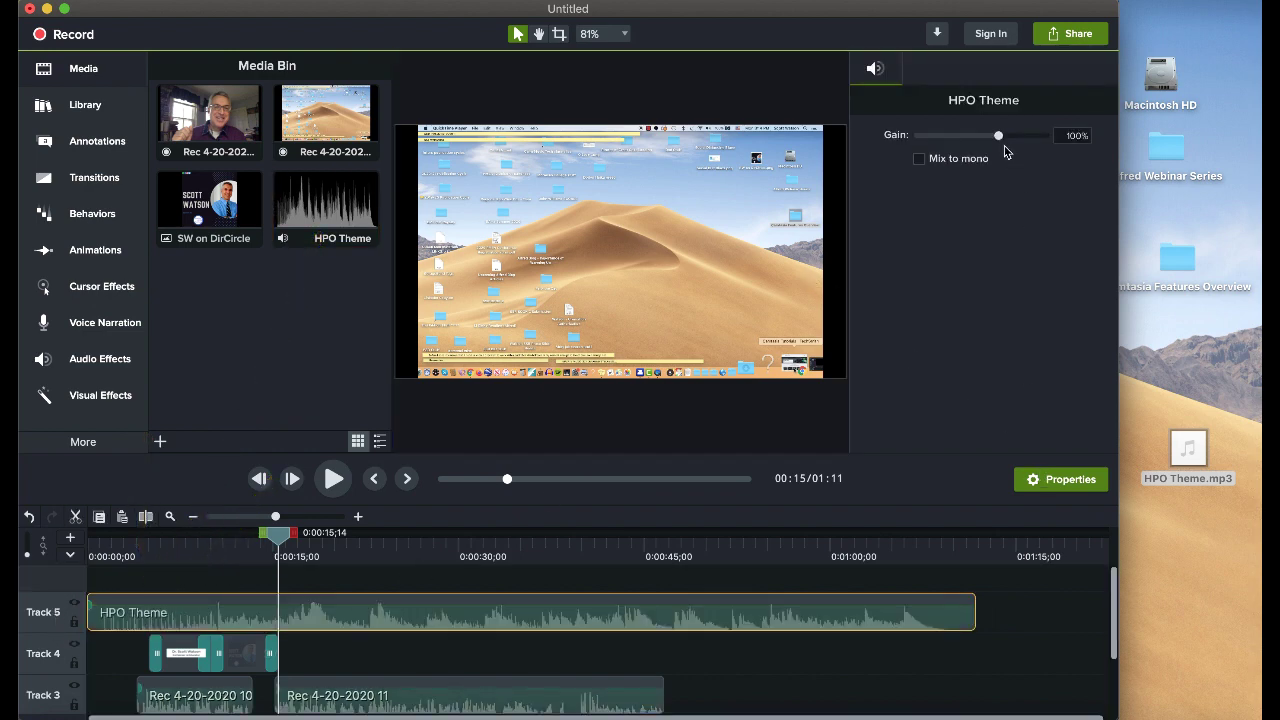
- Lower the music gain to 67%, enlarge the editor window, and play the video from the start
left_click_drag(990, 137, 983, 139)
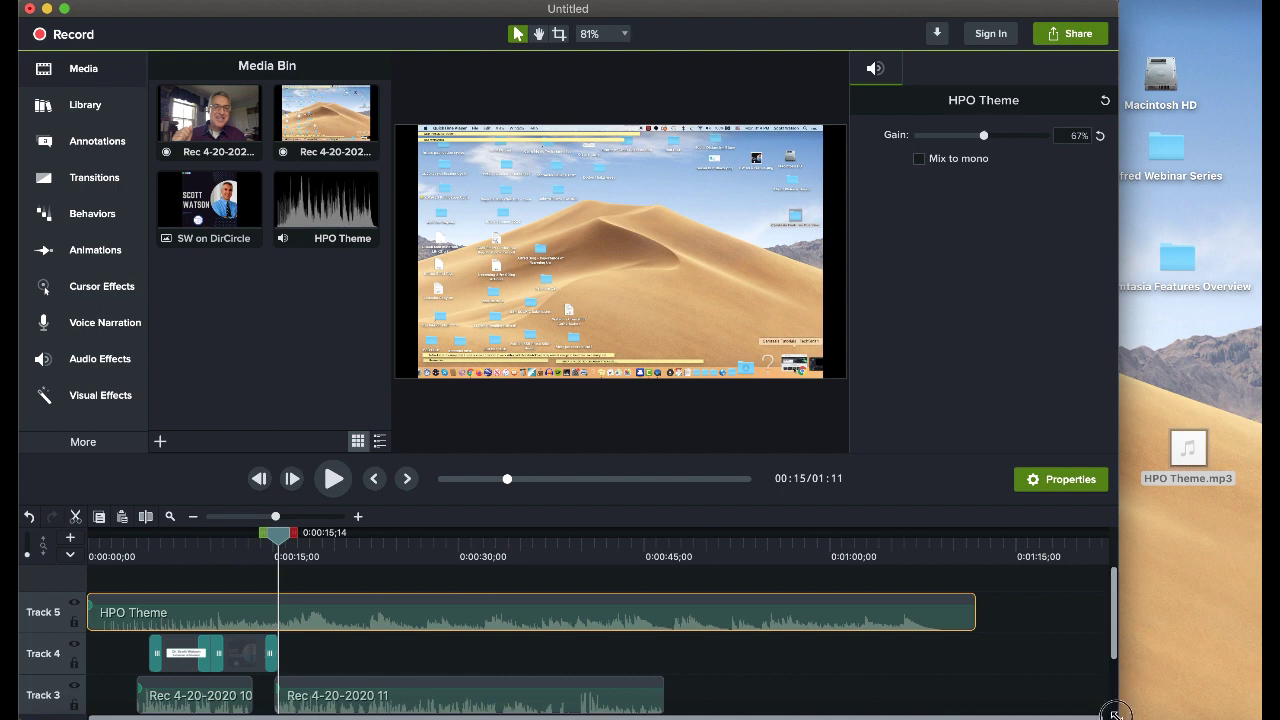
left_click_drag(1116, 712, 1256, 712)
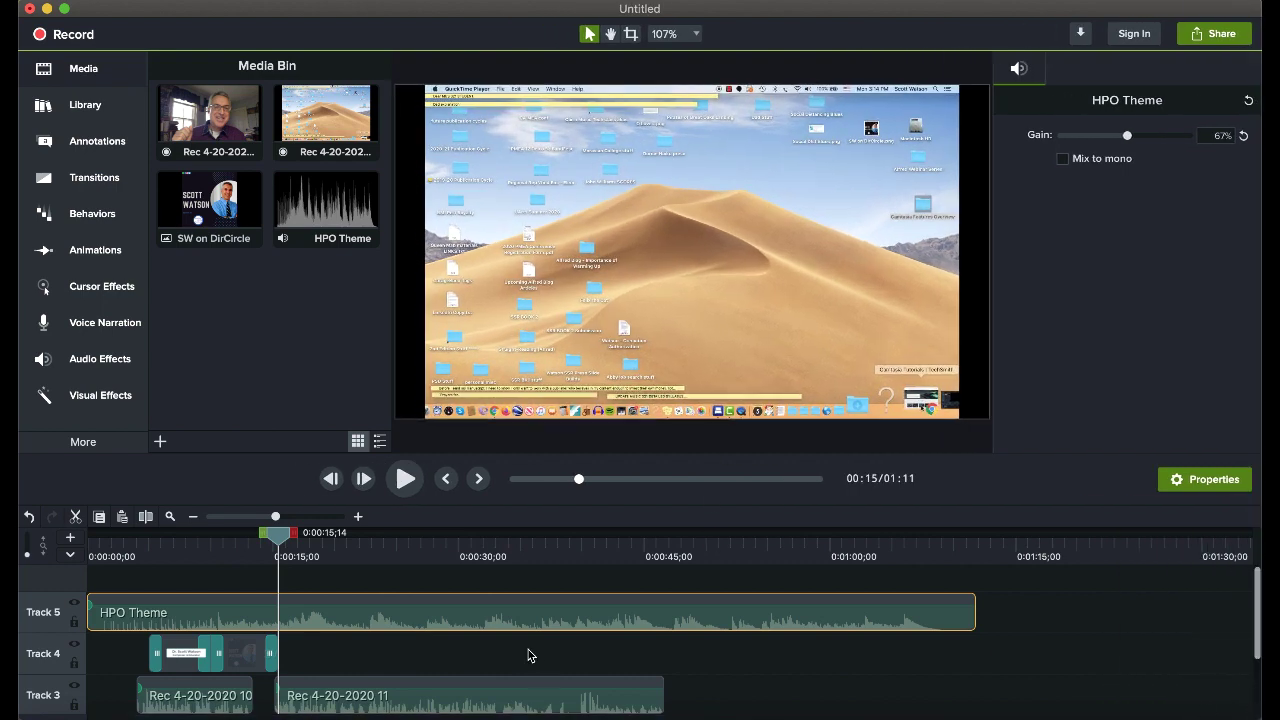
key("ctrl+alt+Left")
key("Home")
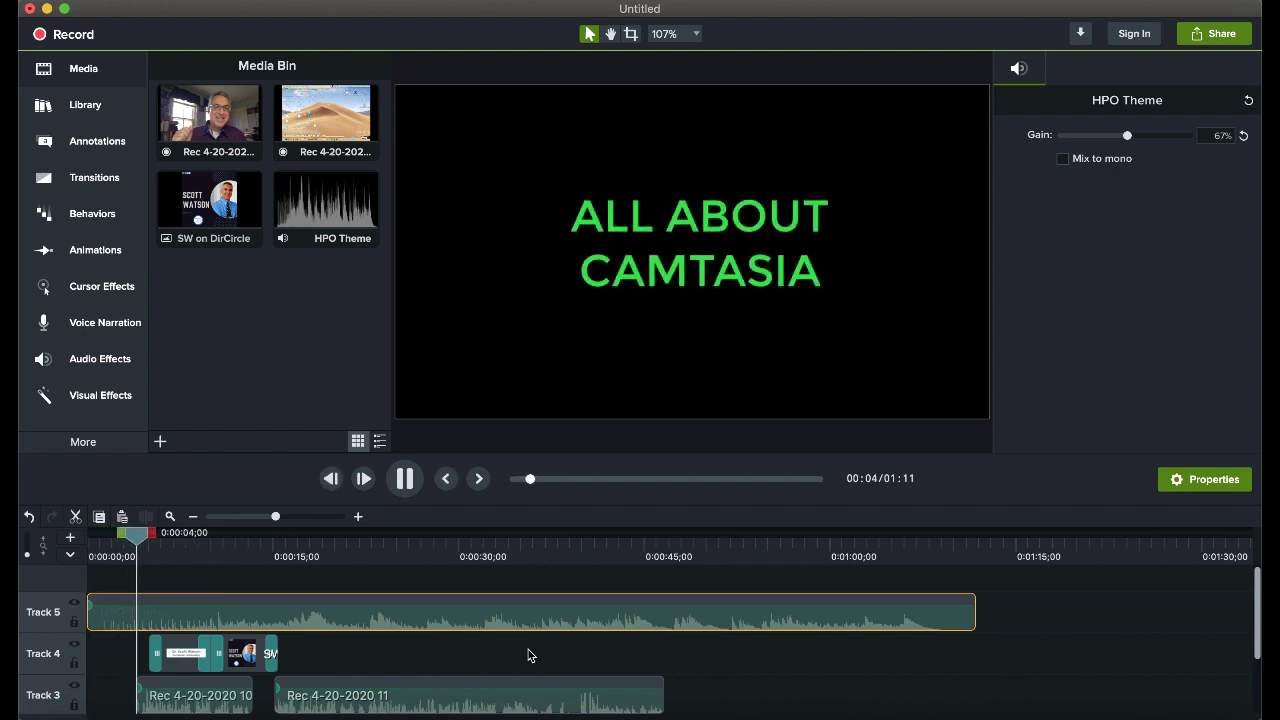
key("space")
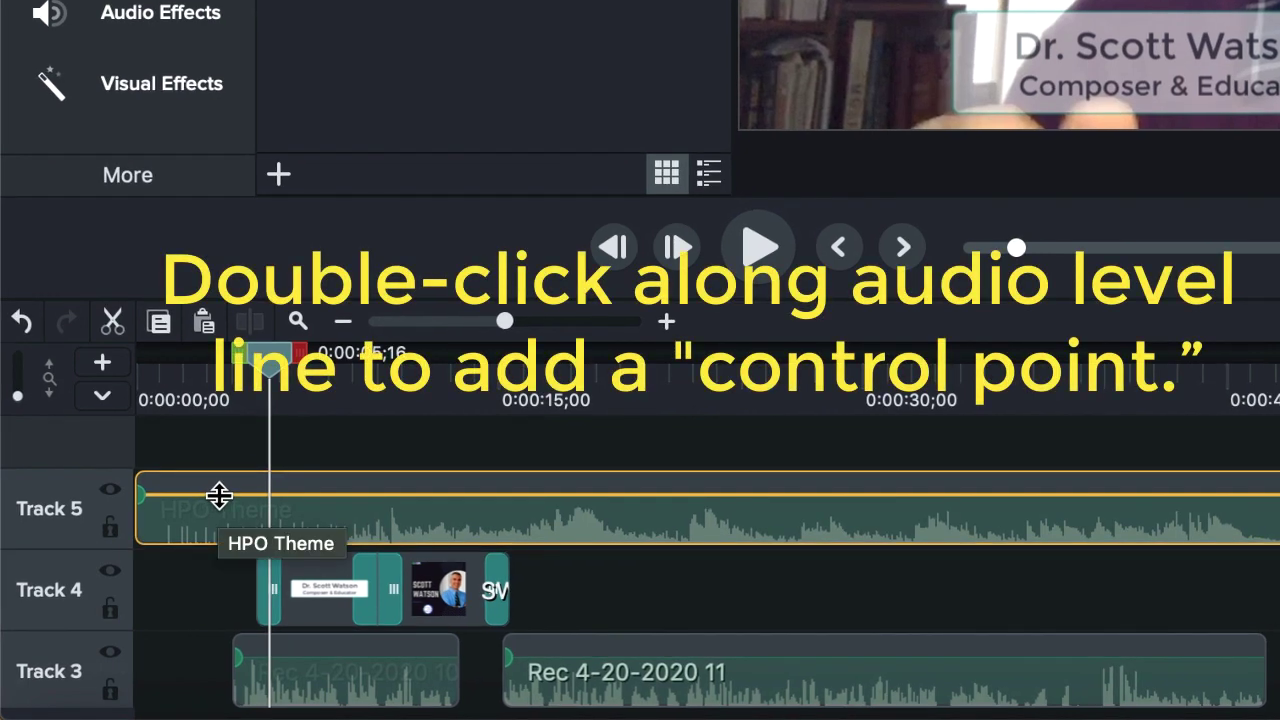
- Add two volume points to the HPO Theme music, drop the second to about 26%, and preview
double_click(219, 494)
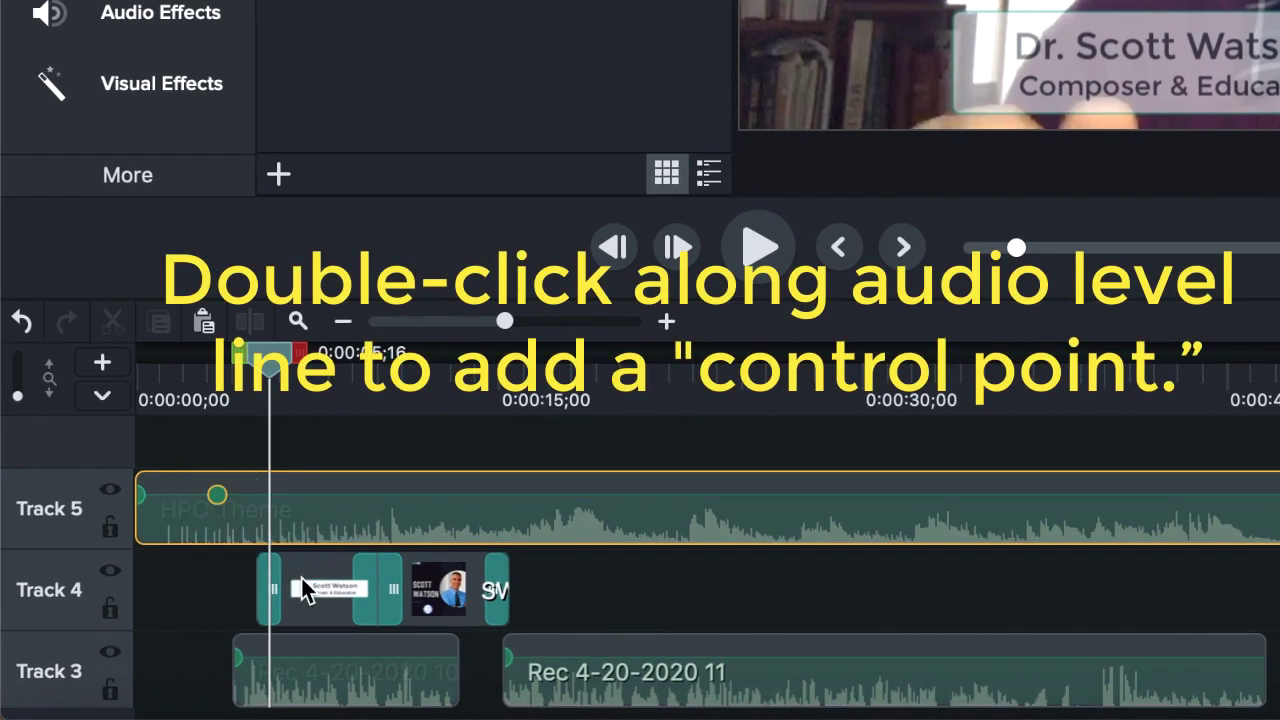
double_click(262, 495)
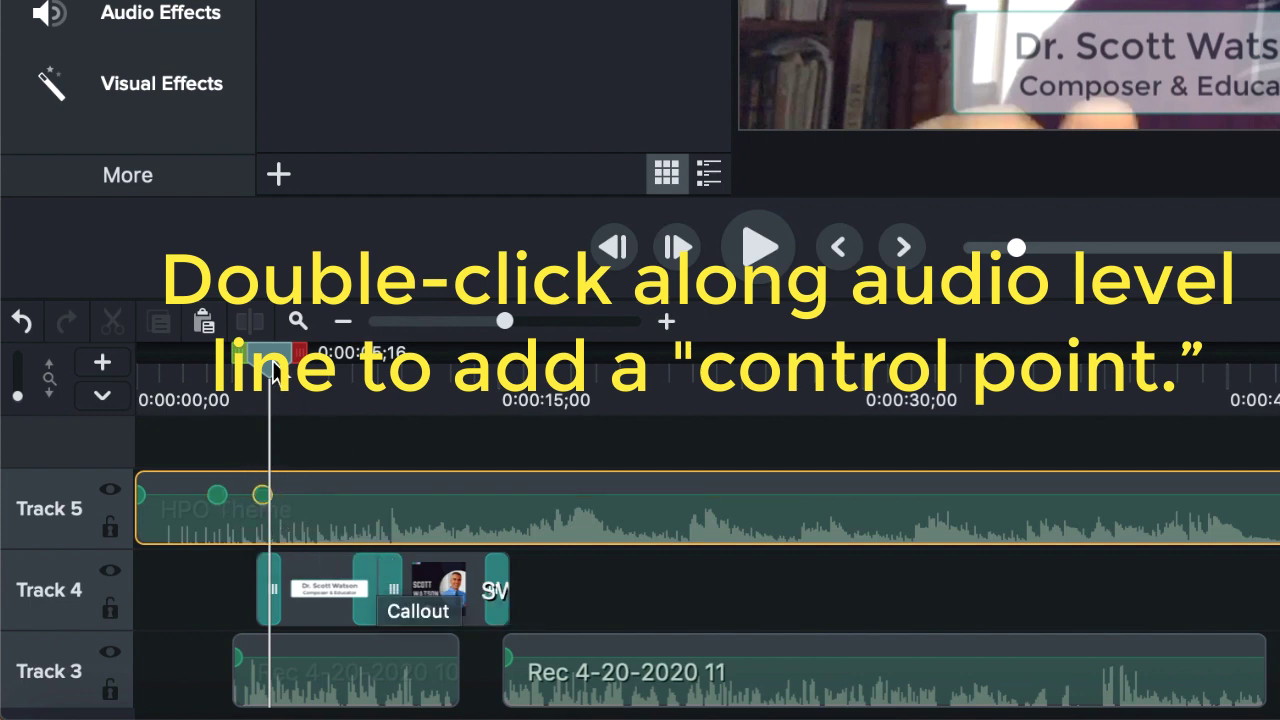
left_click(443, 371)
left_click_drag(263, 500, 263, 526)
left_click(200, 412)
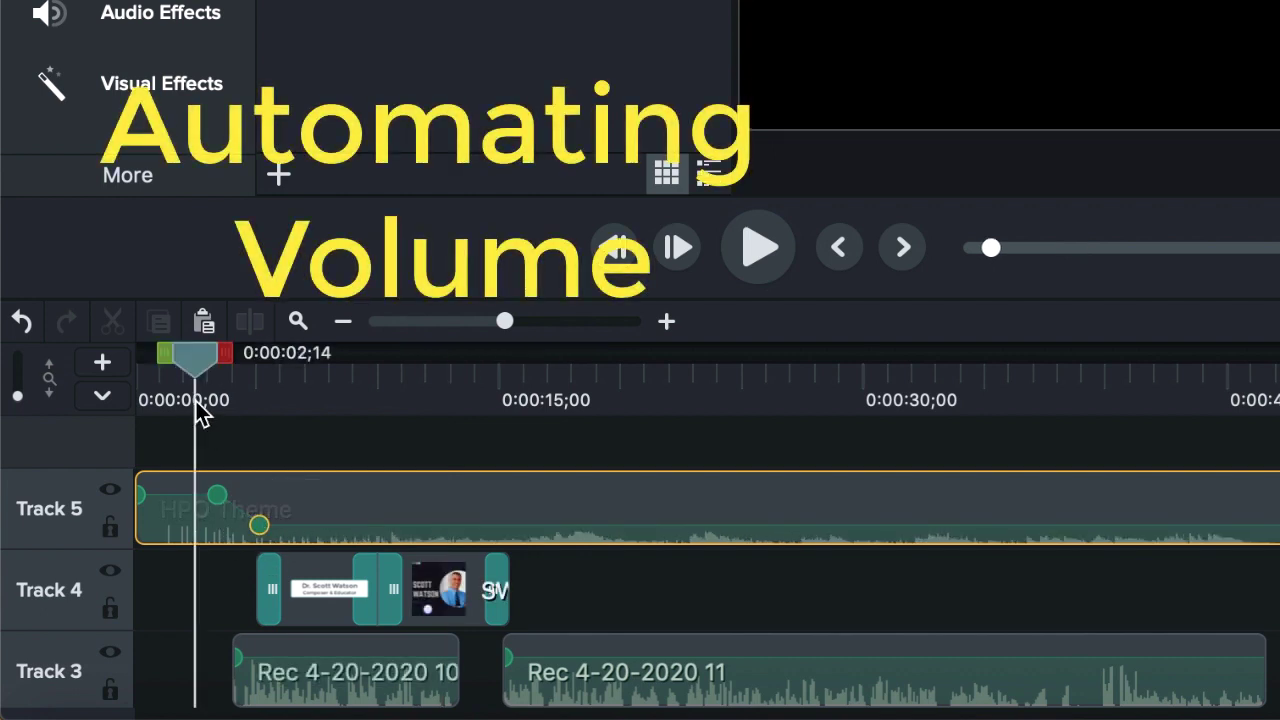
key("space")
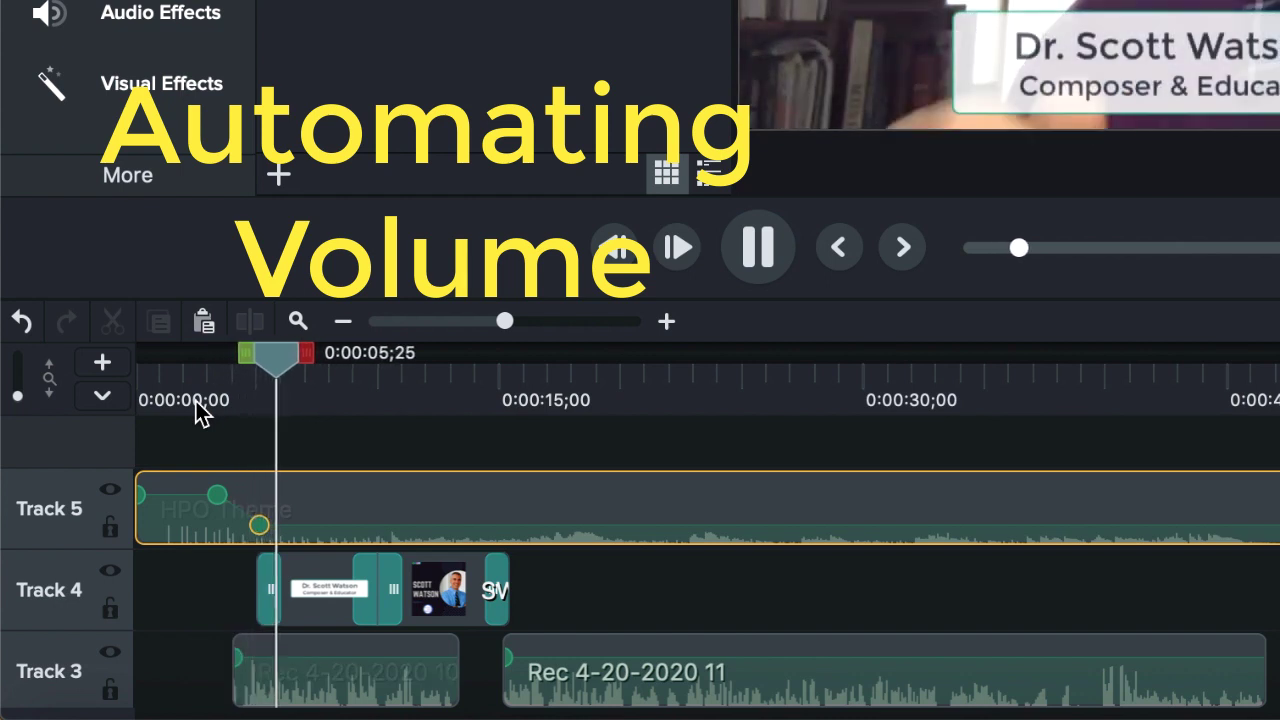
key("space")
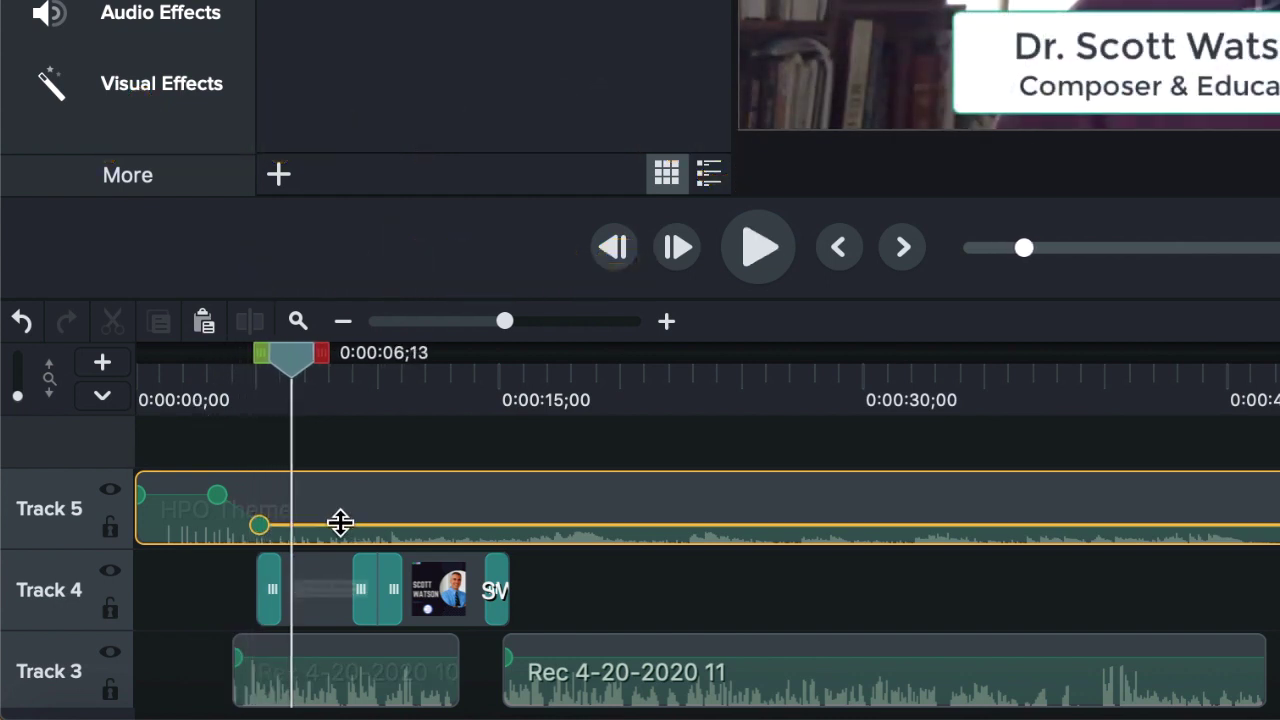
- Add volume points around 15 seconds and raise the music between them to 100%
left_click_drag(340, 523, 340, 528)
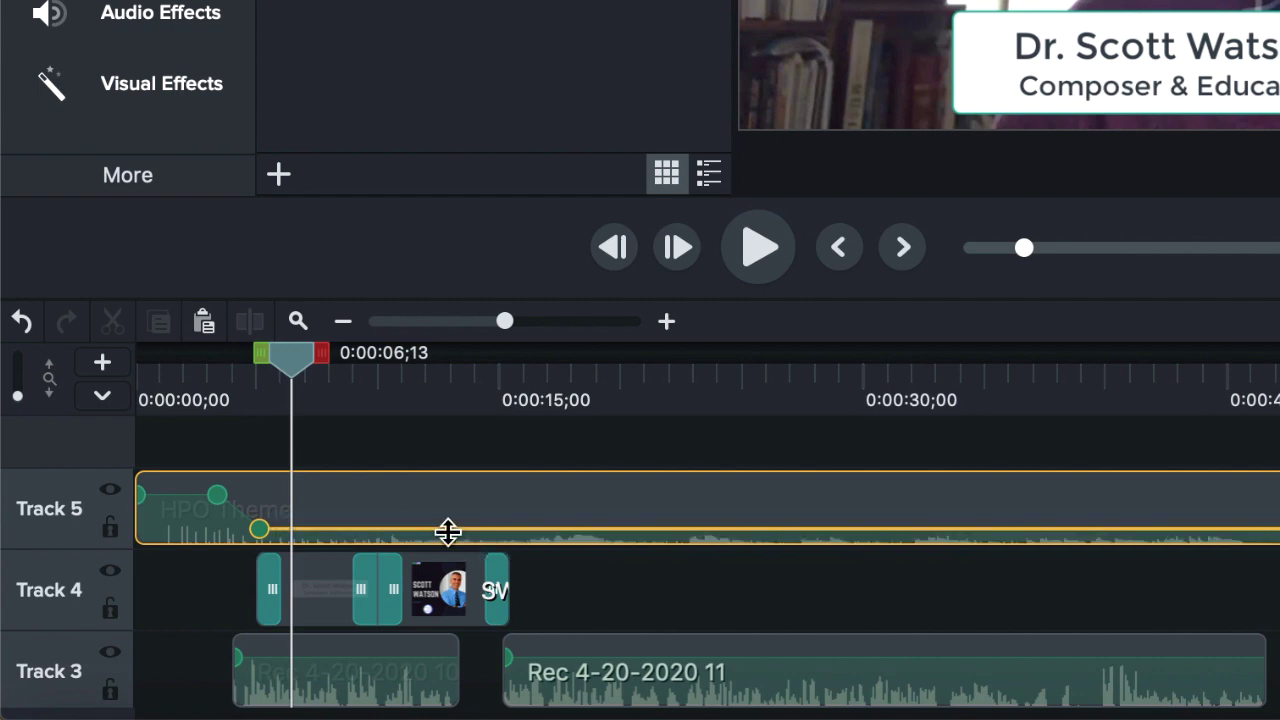
double_click(448, 530)
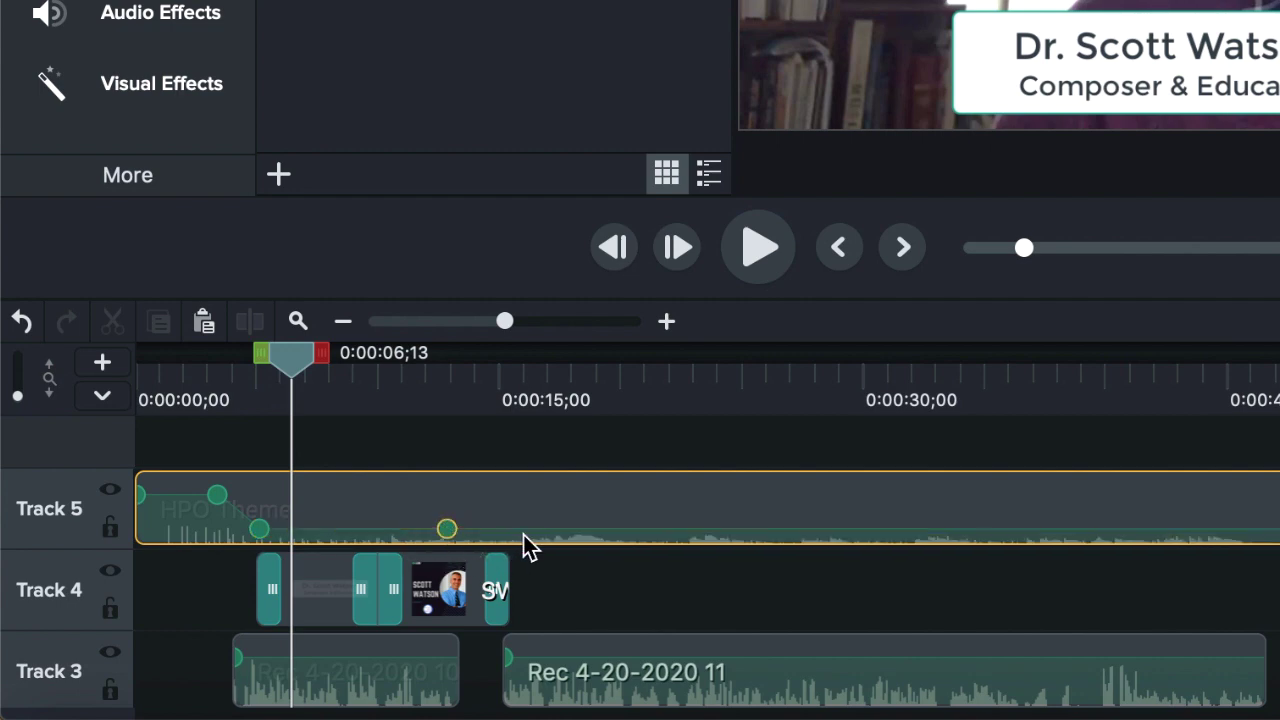
double_click(467, 530)
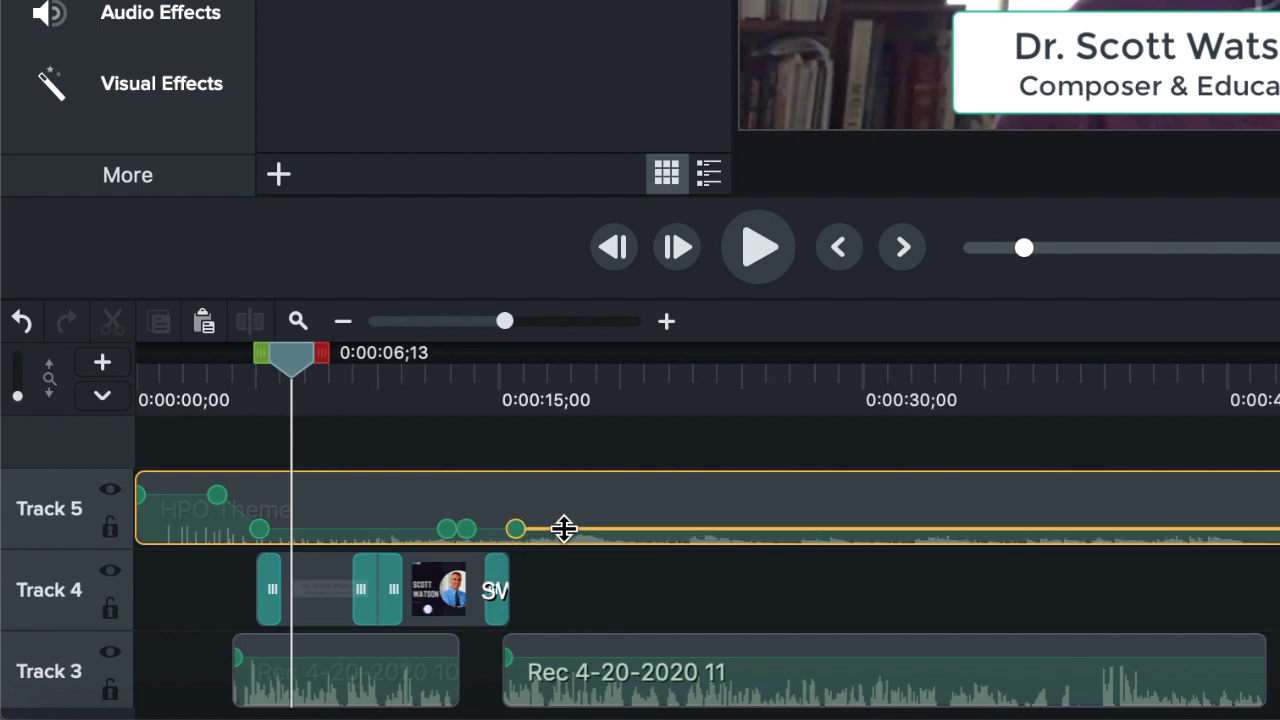
double_click(564, 528)
left_click_drag(480, 527, 484, 487)
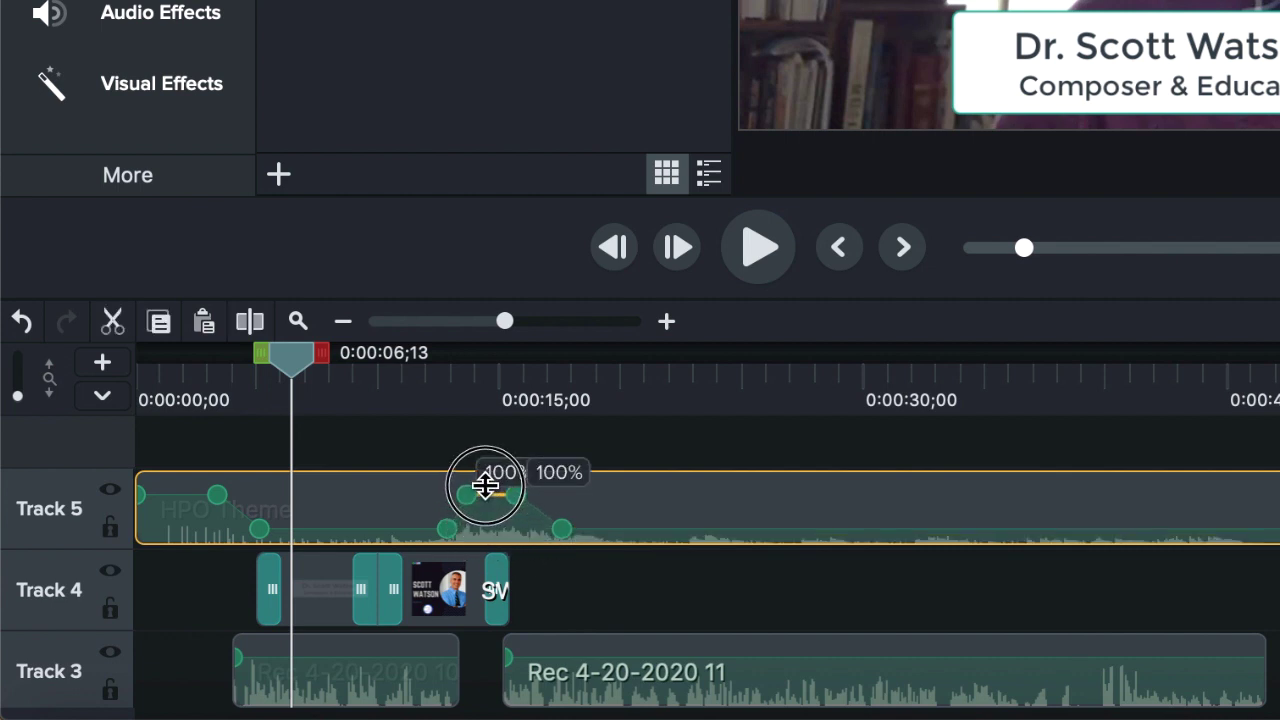
left_click(429, 400)
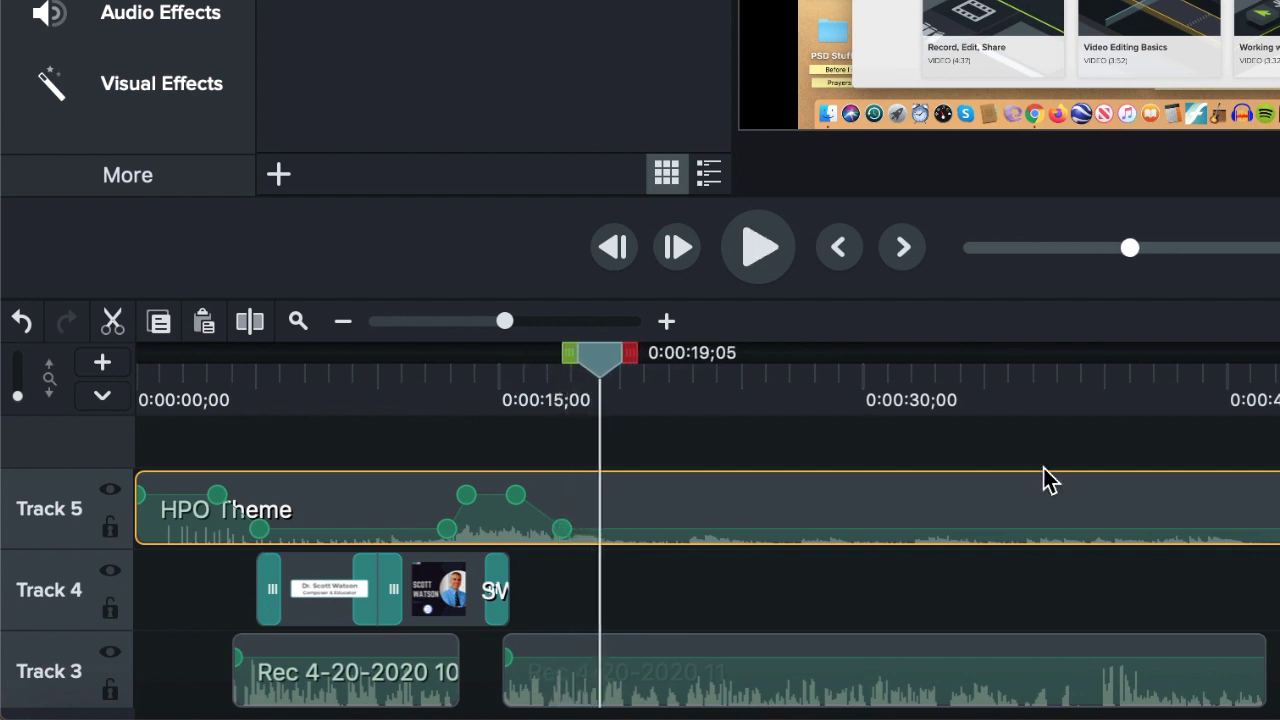
- Fade the music to 0% near its end and trim the clip to end at 0:00:43;14
double_click(1159, 527)
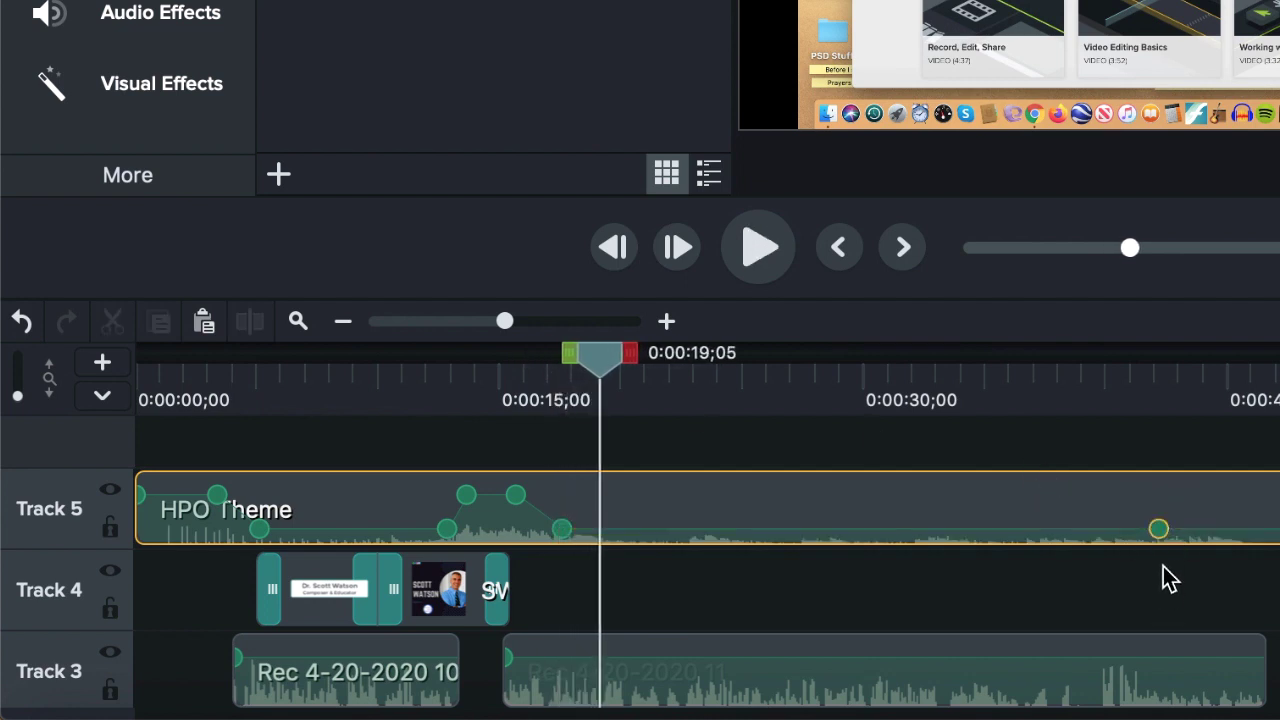
left_click_drag(1159, 528, 1163, 614)
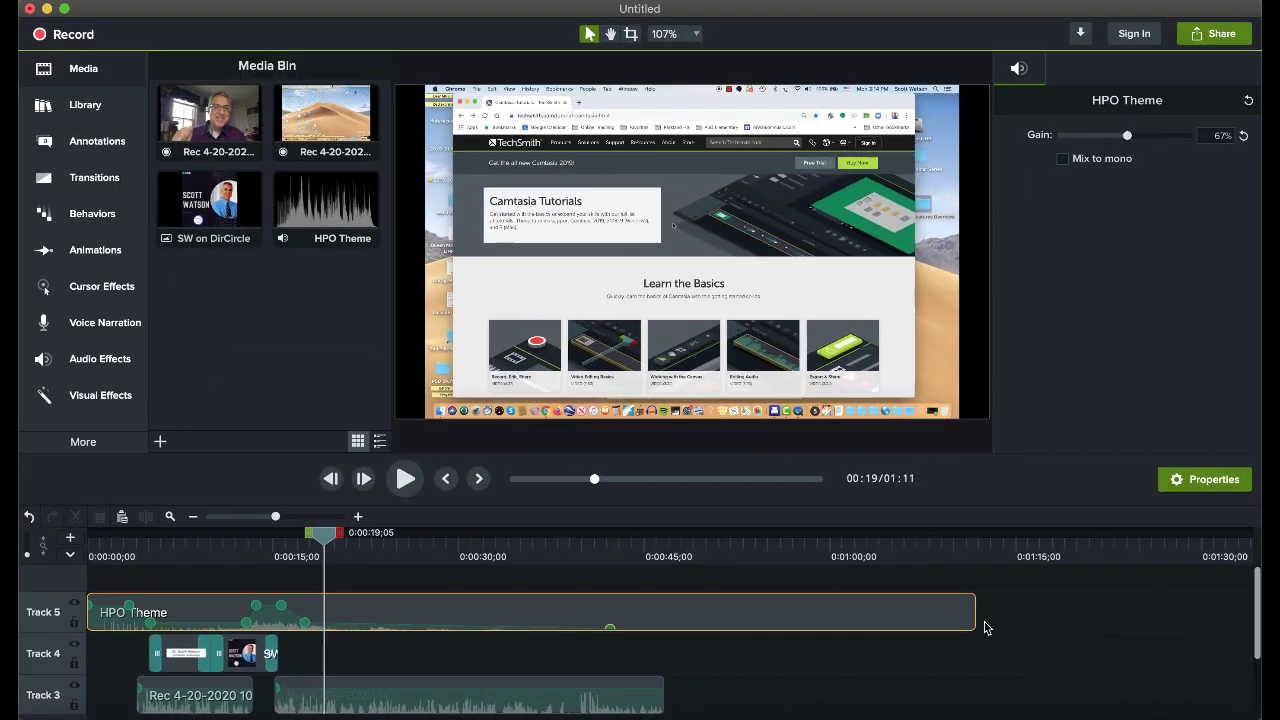
left_click_drag(969, 619, 617, 619)
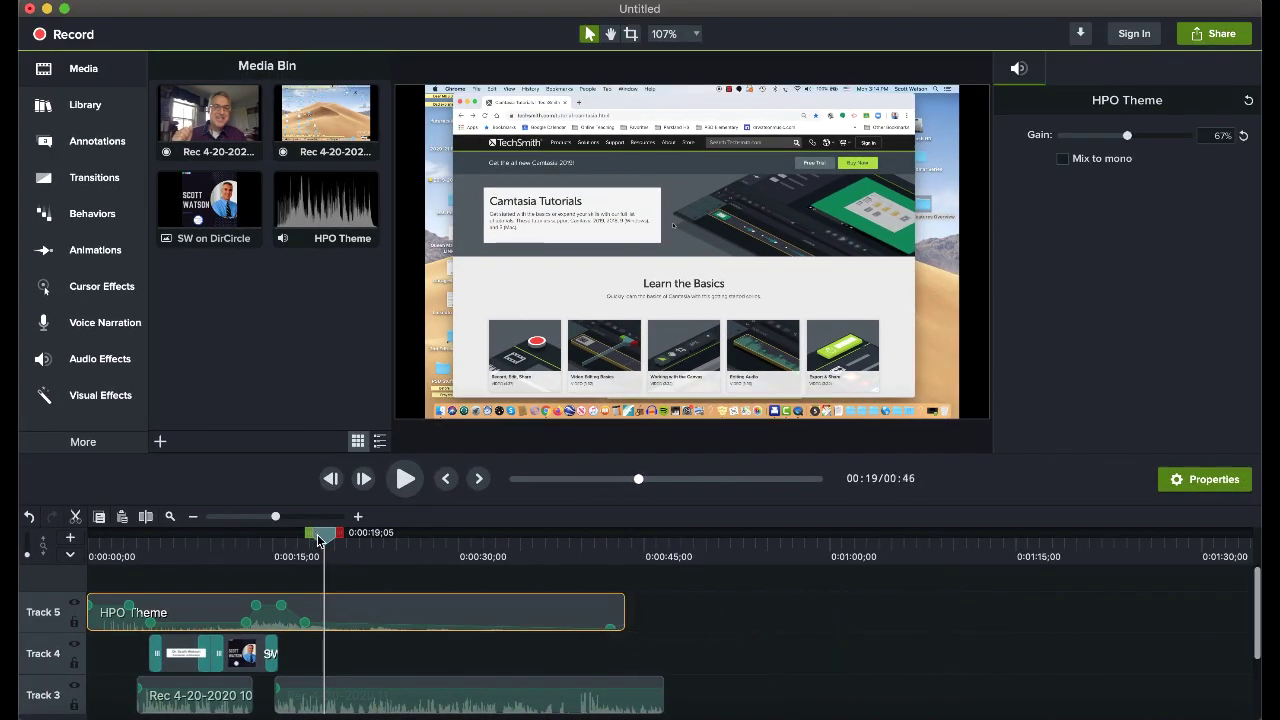
- Play back the edited project to hear the music volume changes
key("space")
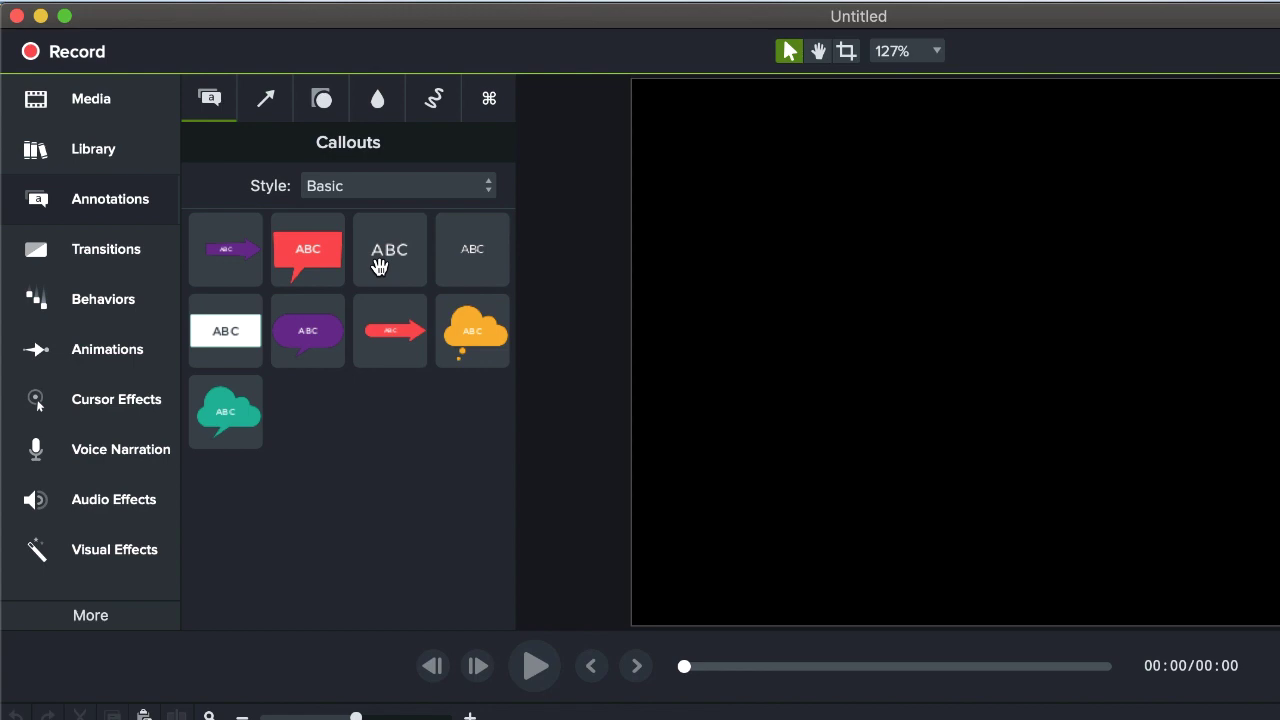
- Add a large centred 'ALL ABOUT CAMTASIA' text callout, then drop a white box callout over the webcam clip
mouse_move(378, 266)
left_mouse_down()
mouse_move(609, 257)
mouse_move(1017, 296)
left_mouse_up()
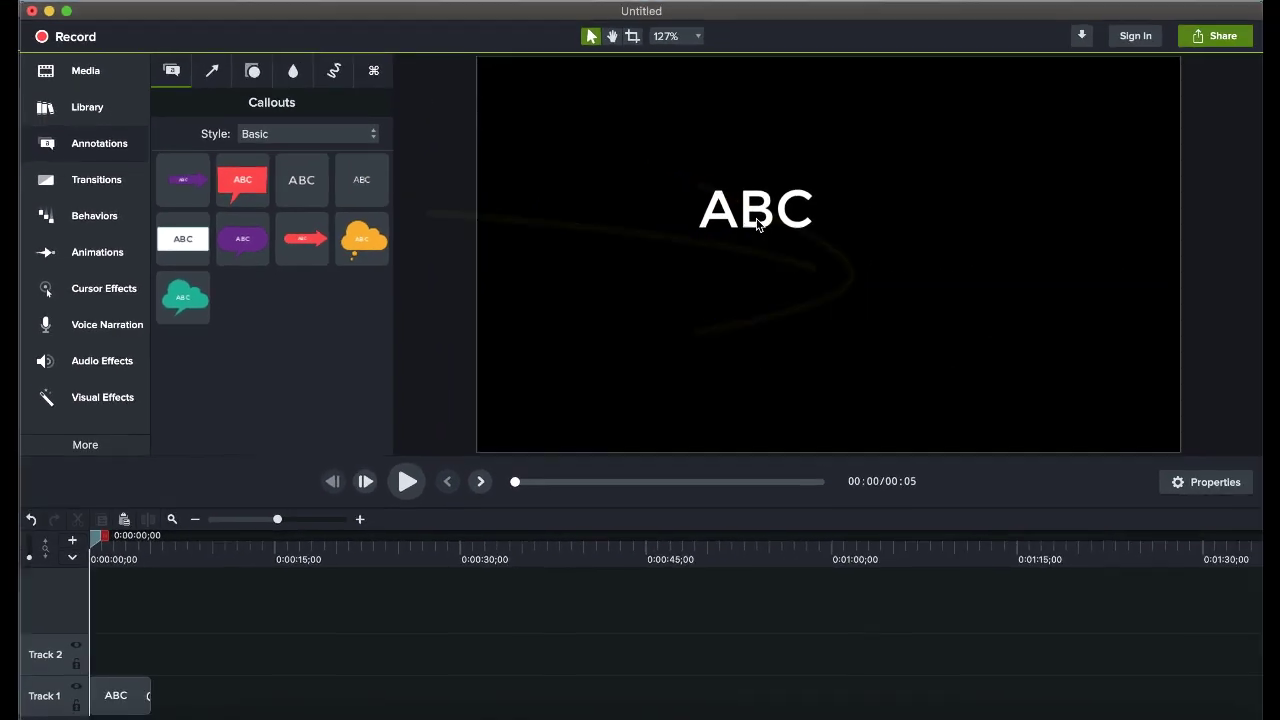
left_click(735, 218)
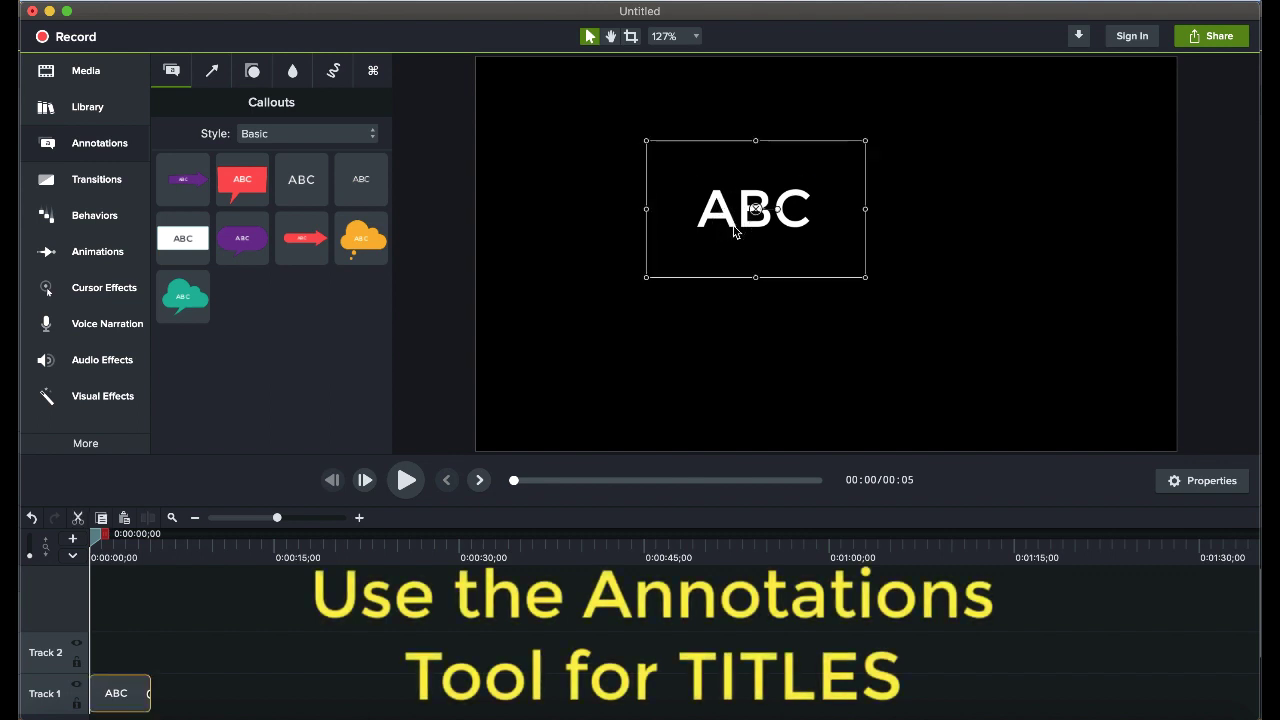
double_click(736, 228)
type("ALL ")
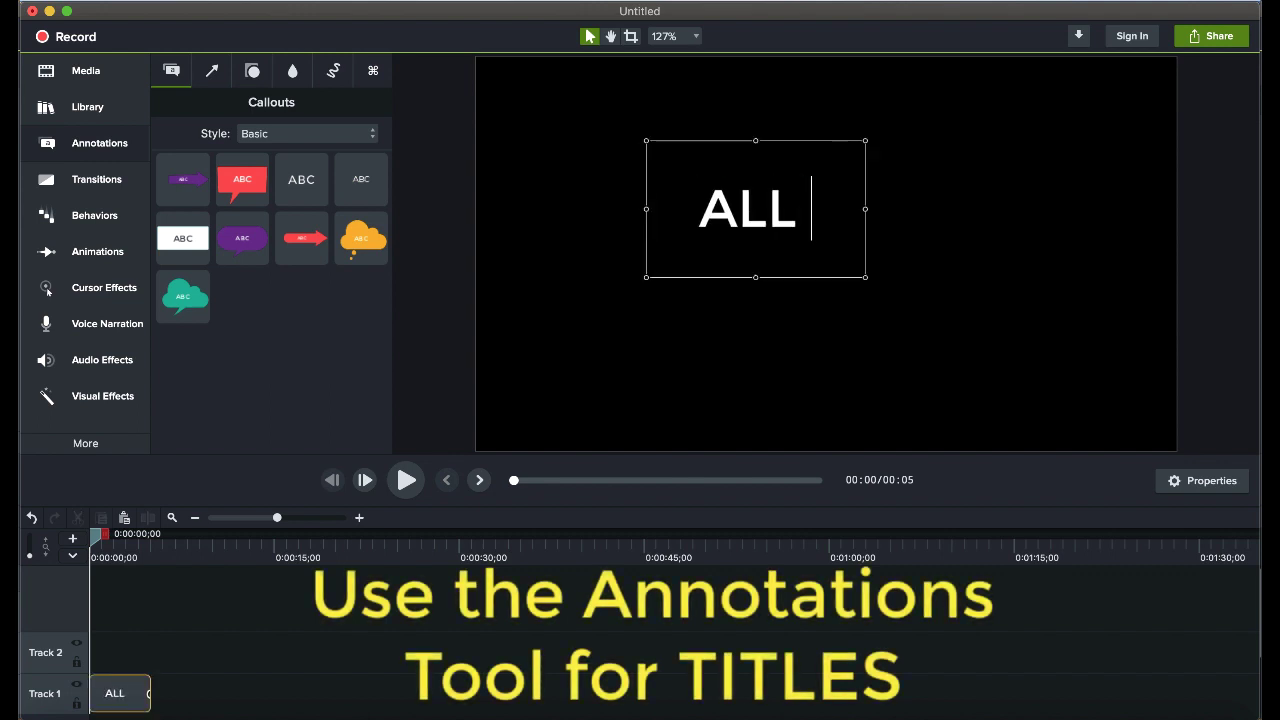
type("ABOUT CAMTASIA")
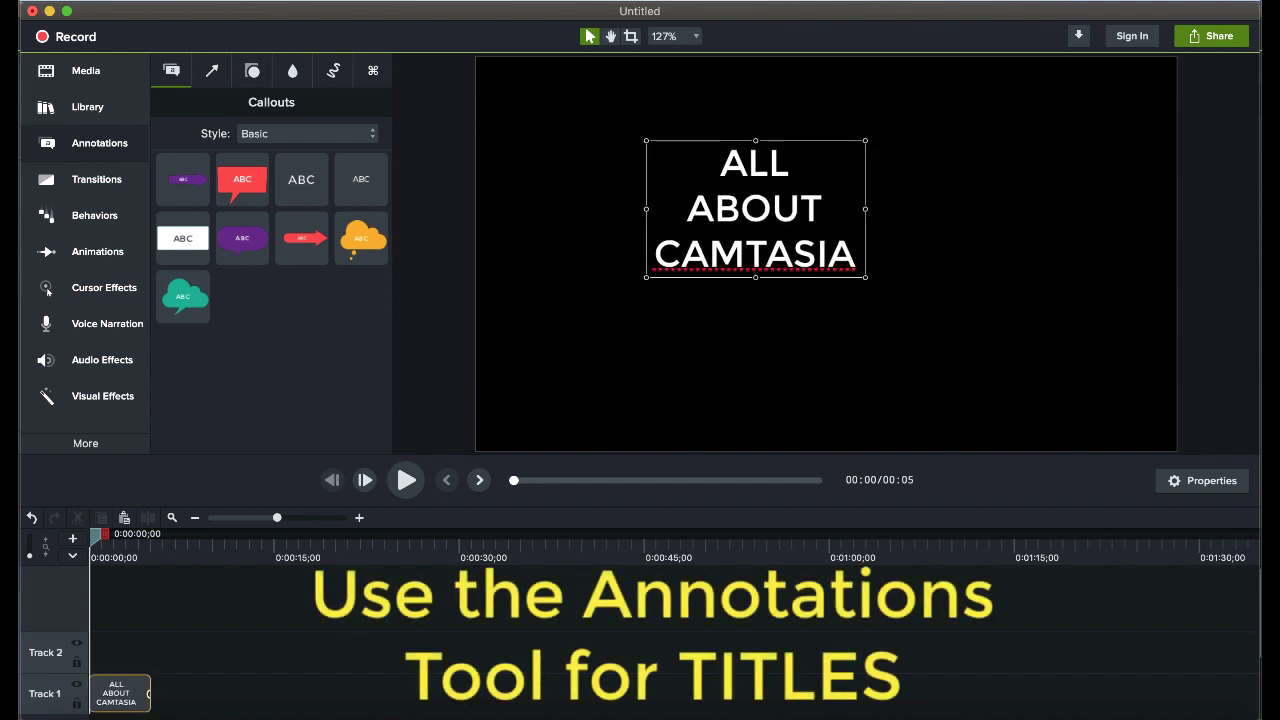
left_click_drag(866, 277, 1057, 372)
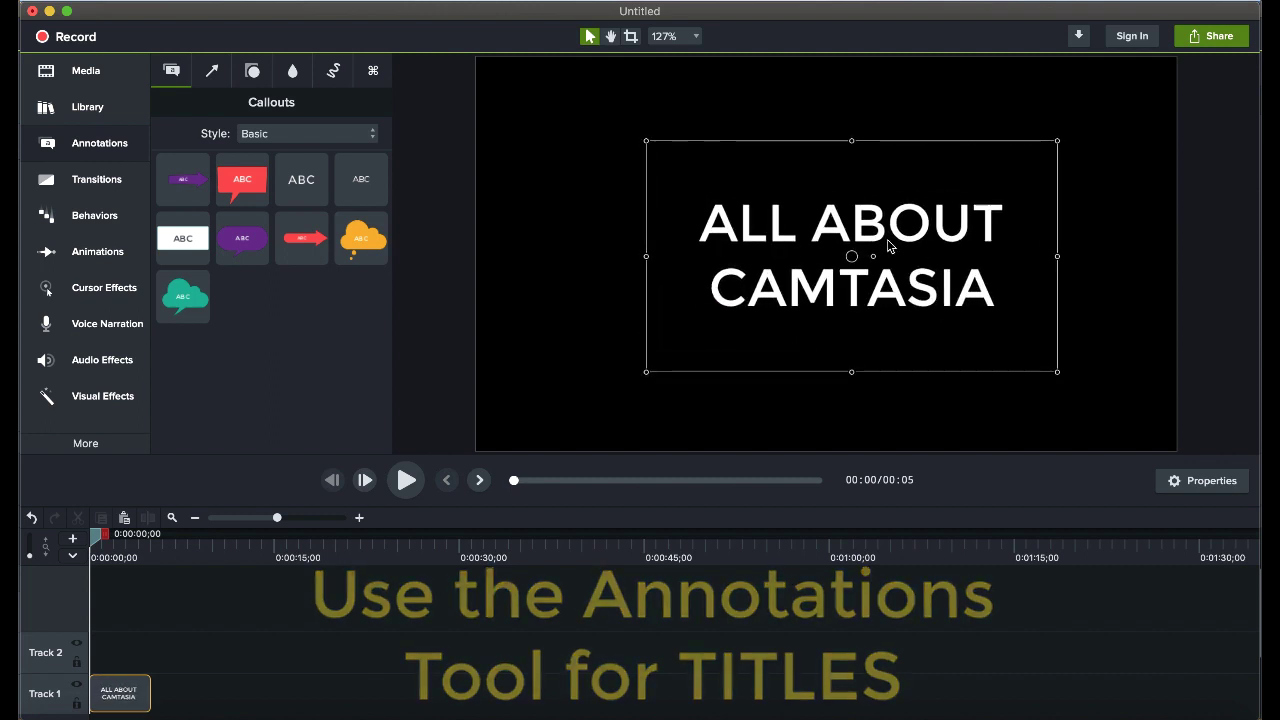
left_click_drag(851, 257, 759, 203)
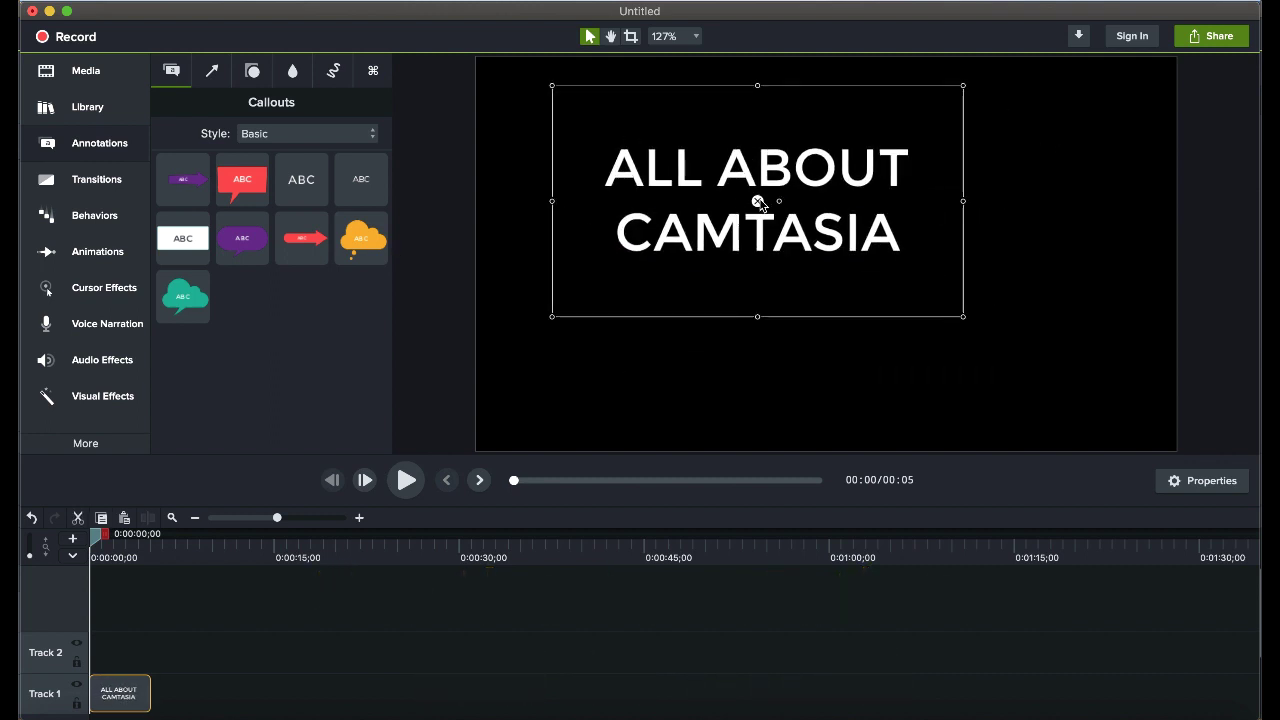
left_click_drag(963, 318, 1121, 406)
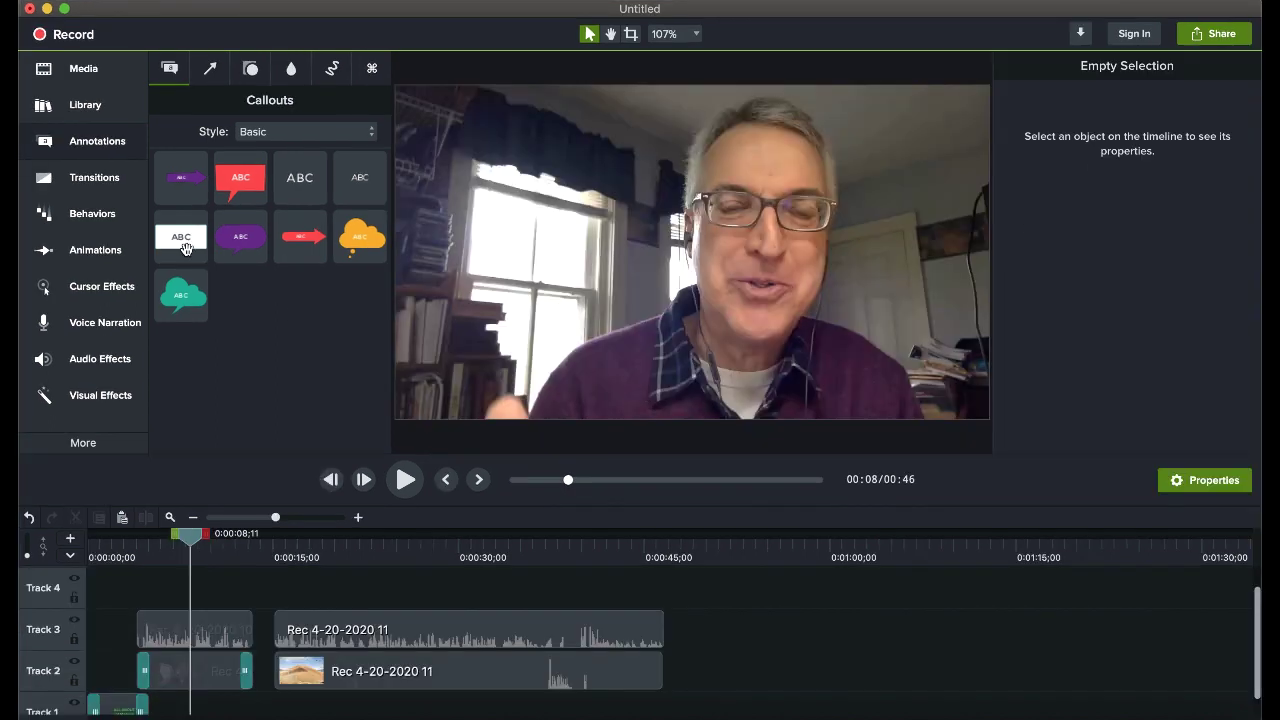
left_click_drag(183, 238, 787, 386)
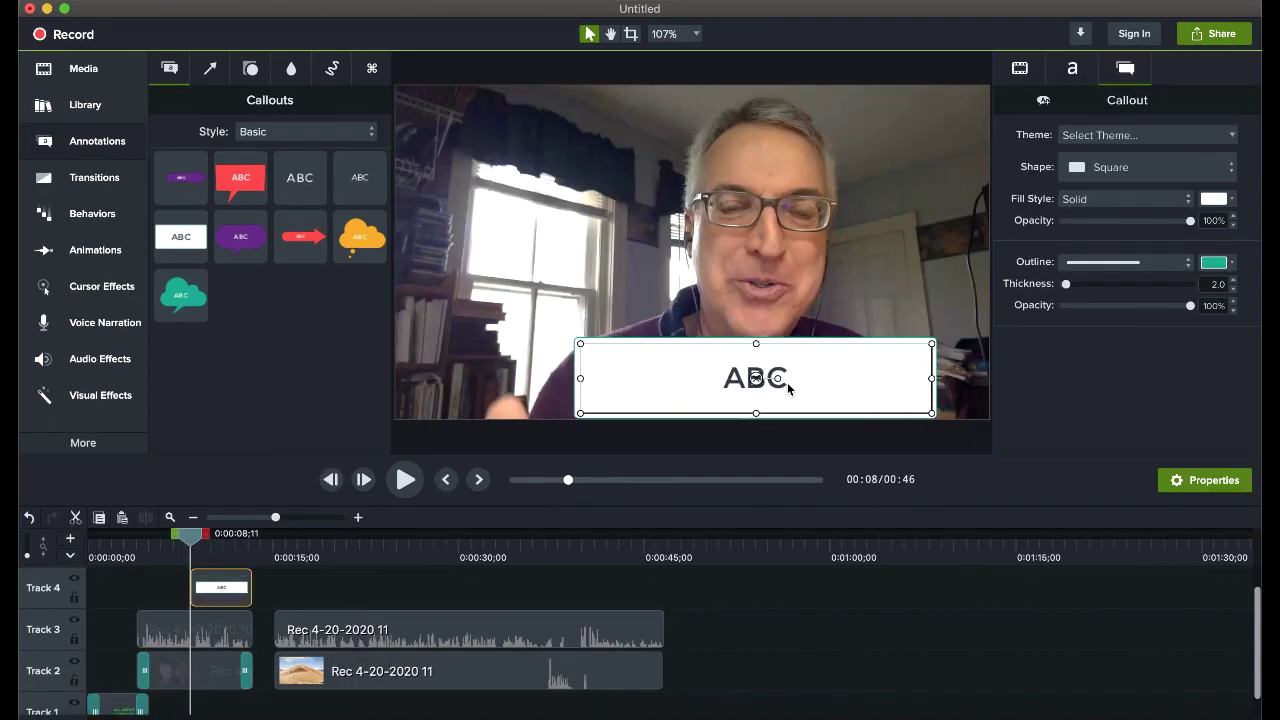
- Type the host's name into the white callout and add the SW on DirCircle graphic to the canvas
double_click(787, 382)
type("Dr. Scott Watson")
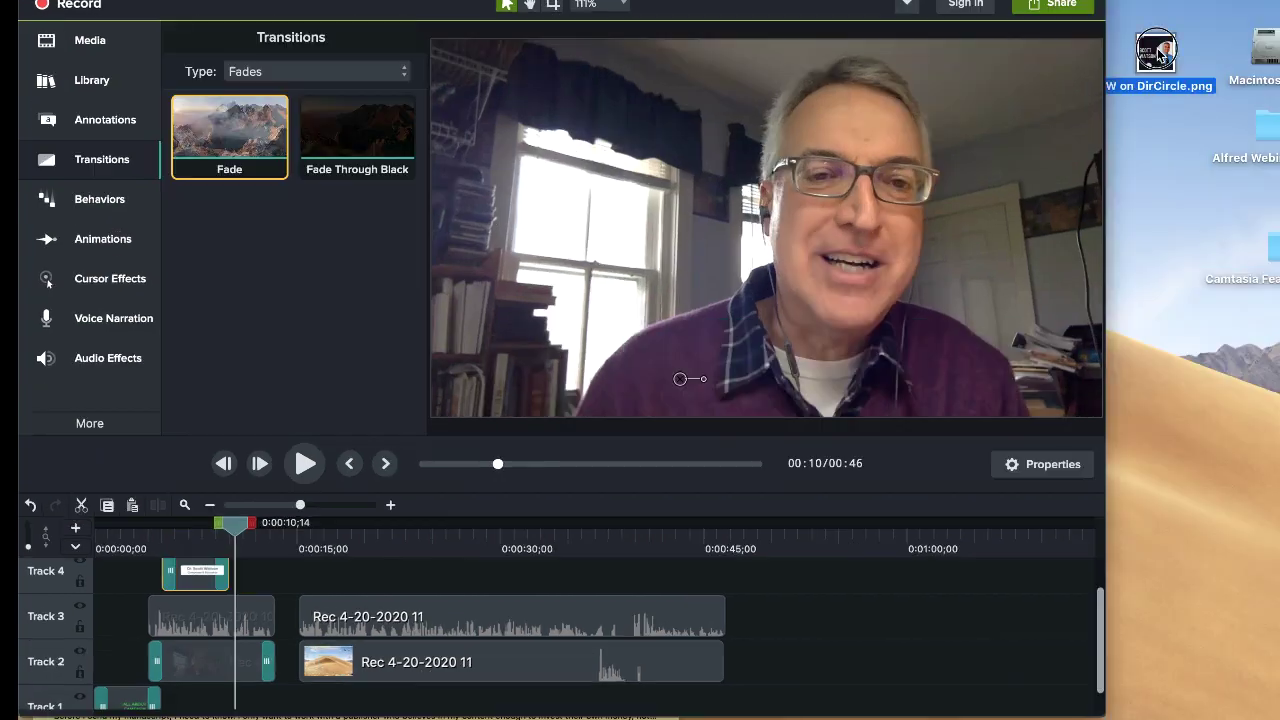
left_click_drag(1157, 60, 665, 222)
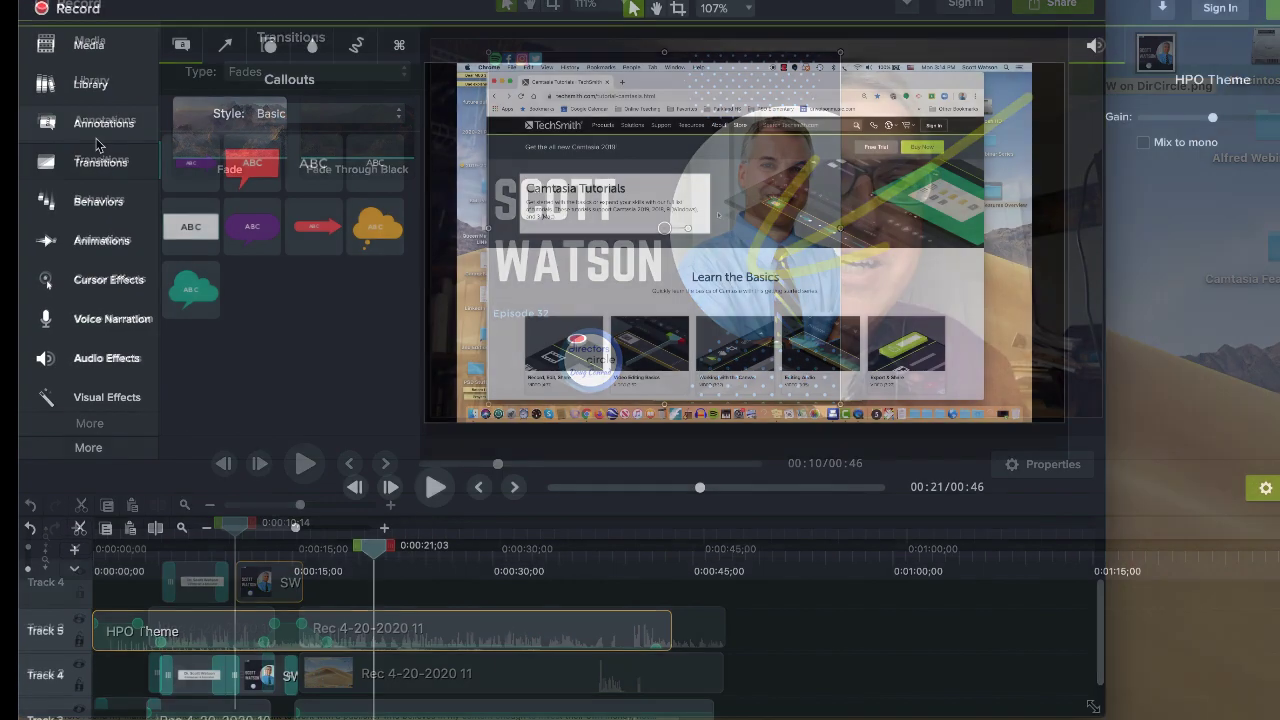